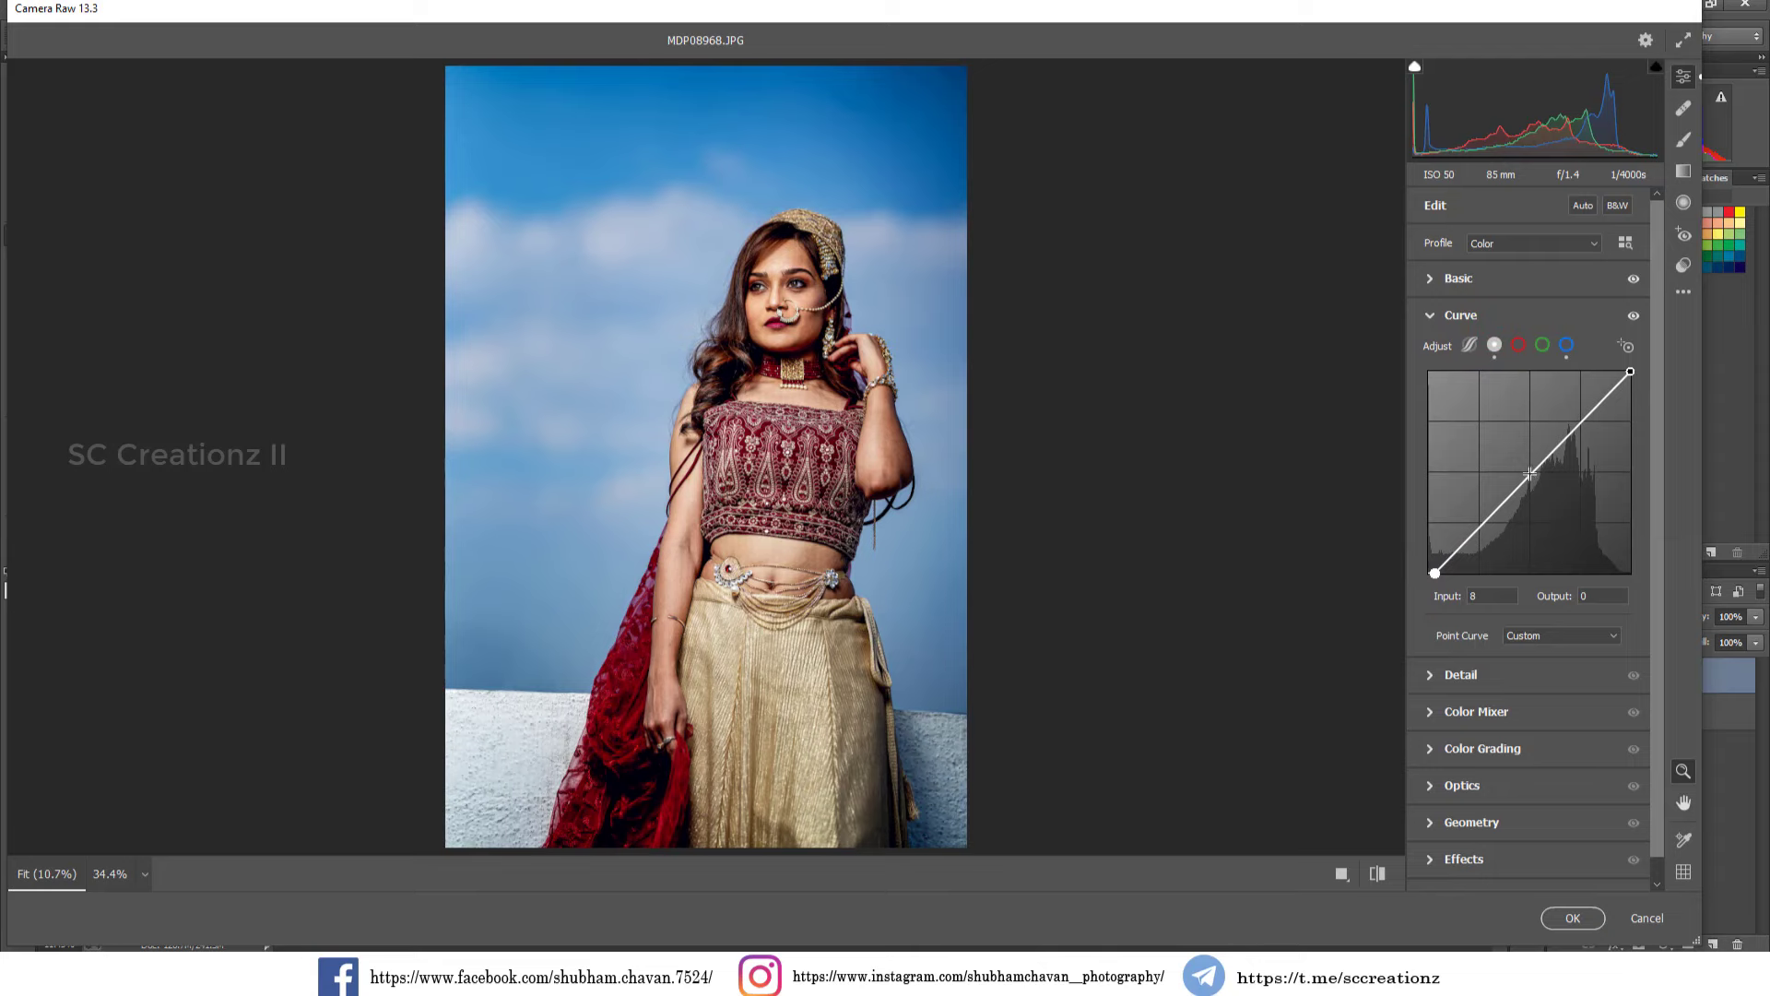
# Raise the tone curve's midpoint to input 127, output 131, and set Color Noise Reduction to 15.
pyautogui.moveTo(1530, 473); pyautogui.dragTo(1529, 468)
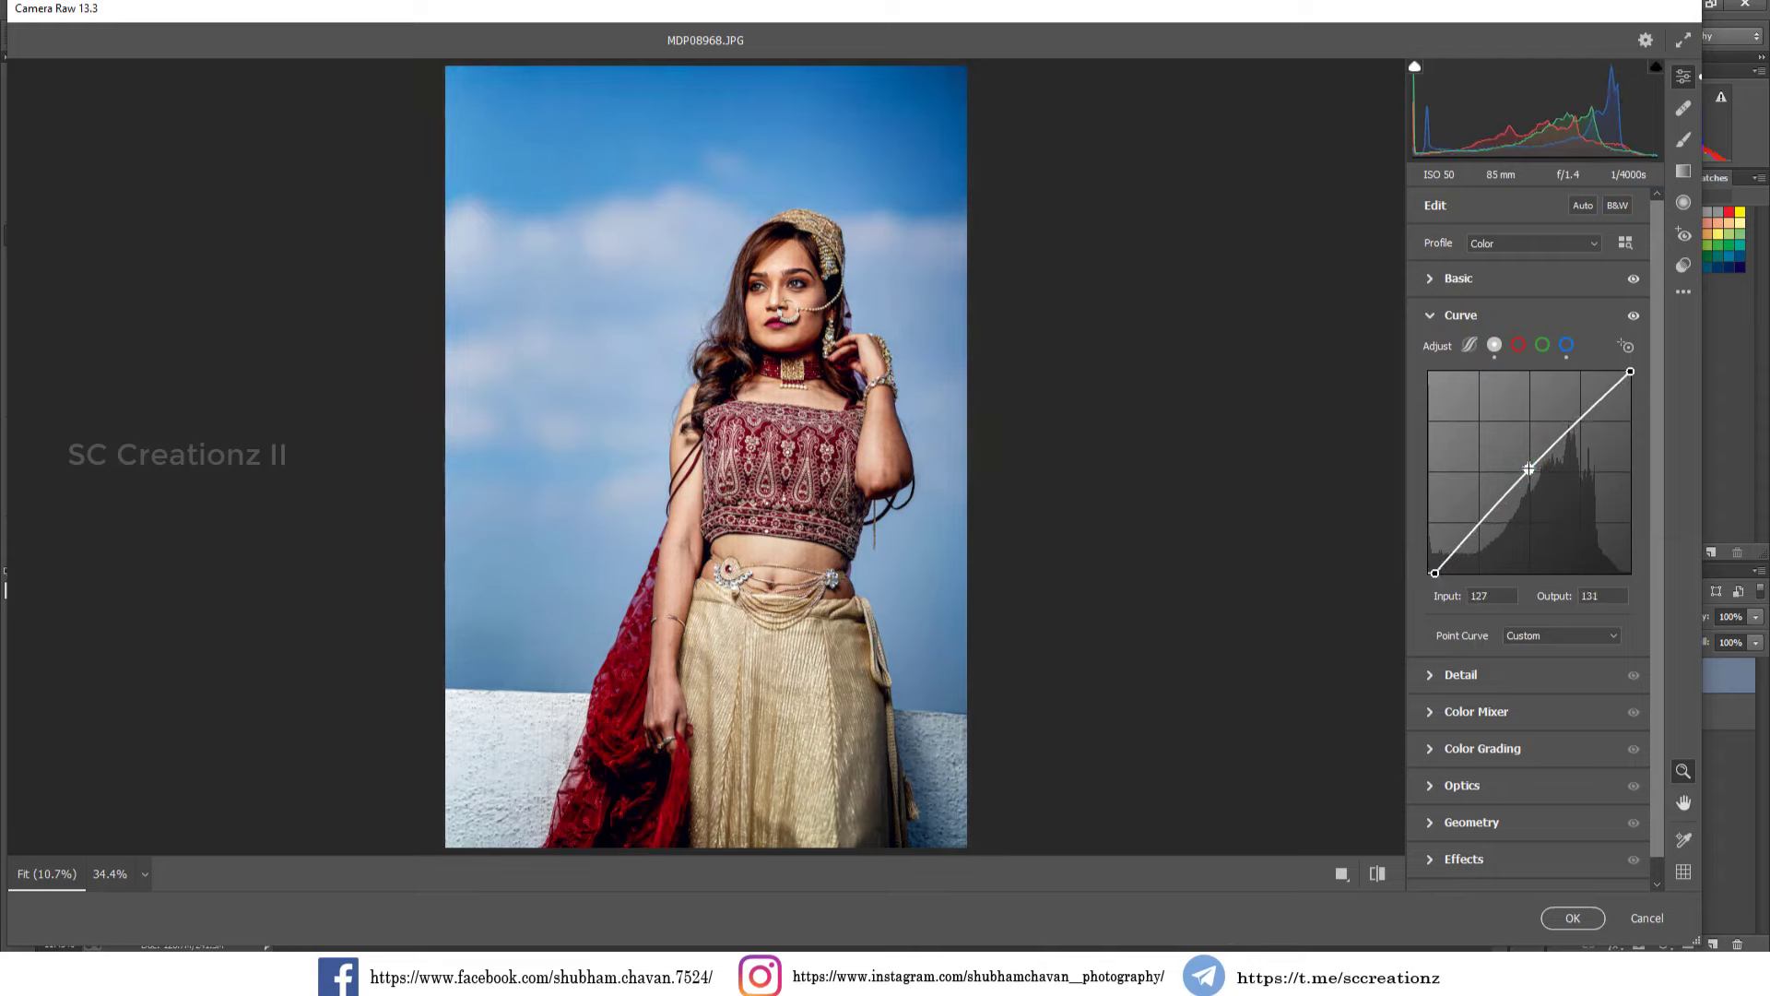
pyautogui.scroll(-1, 1471, 684)
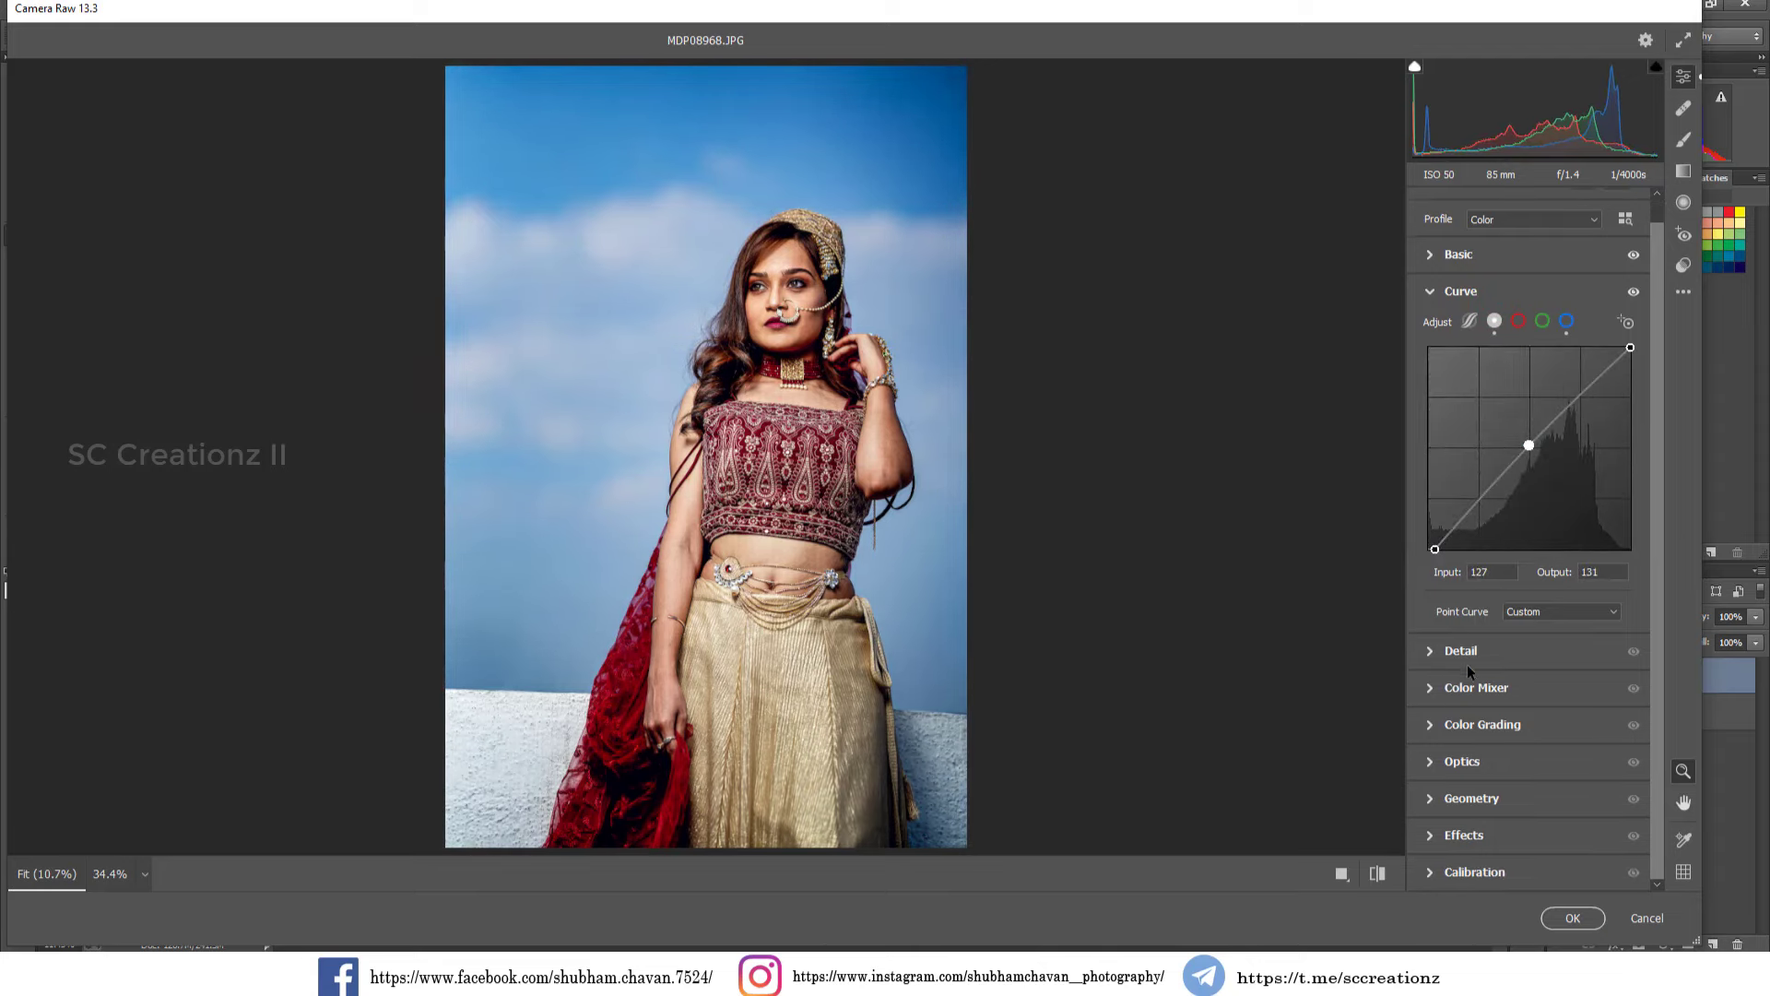
pyautogui.click(1429, 651)
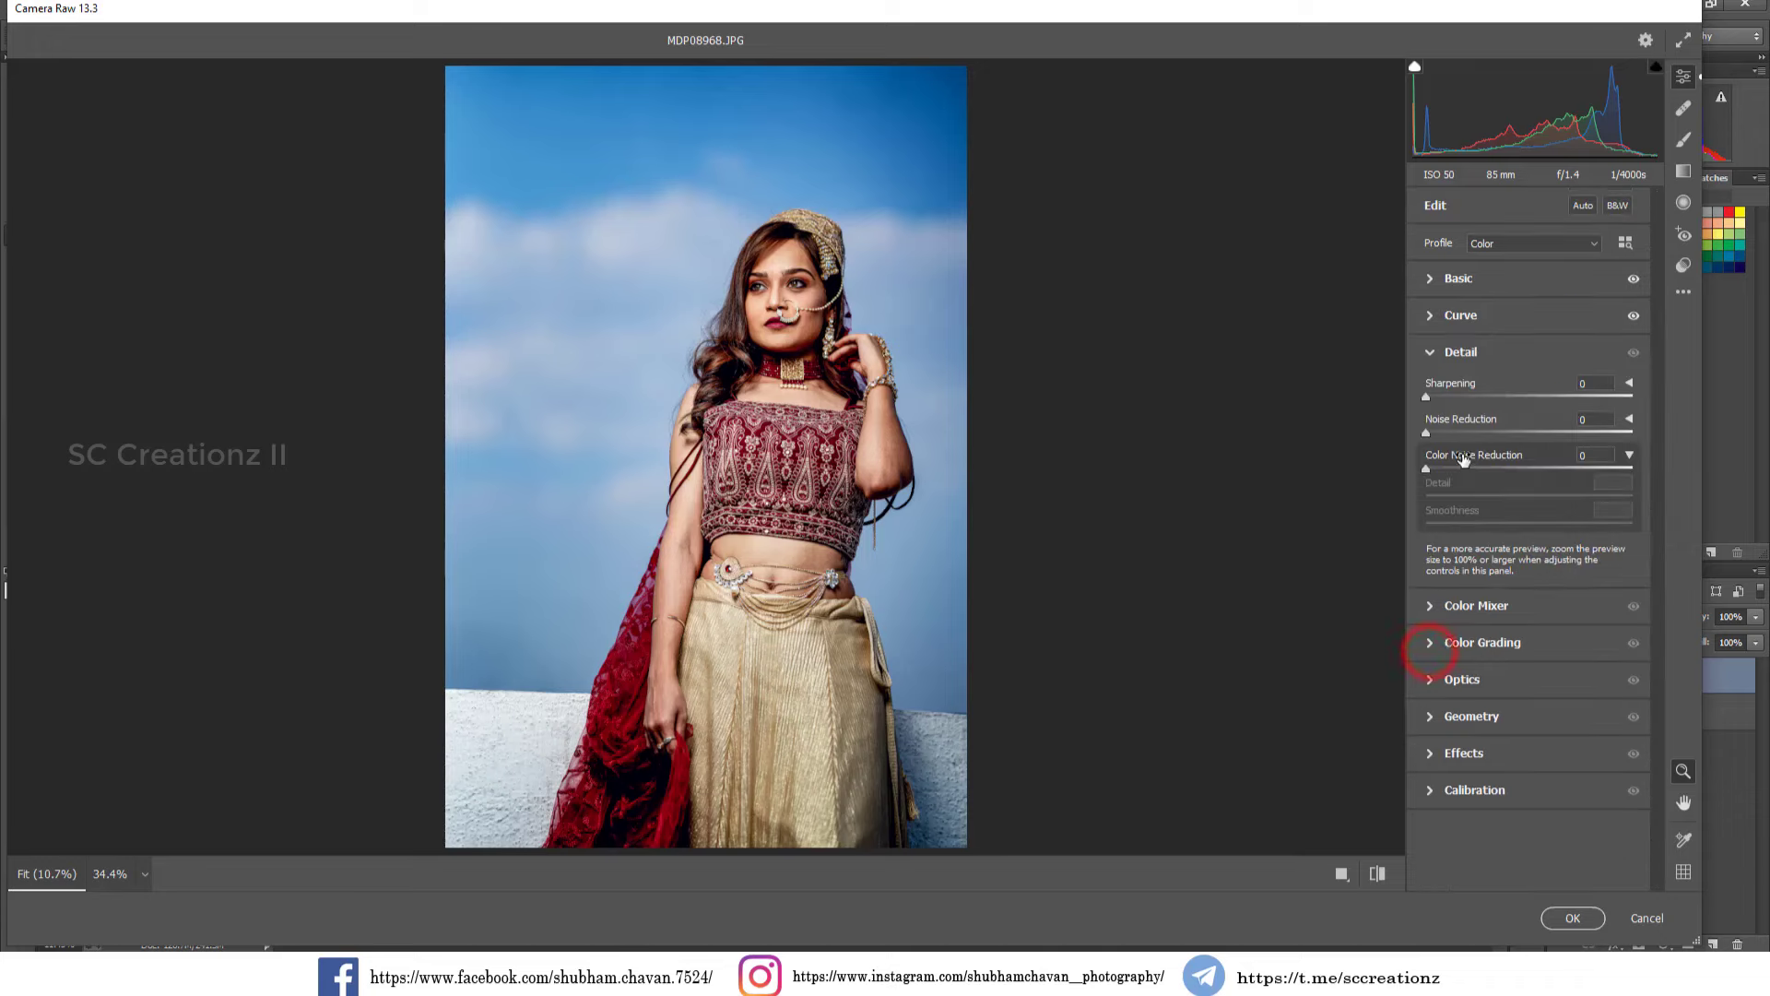
pyautogui.moveTo(1427, 469); pyautogui.dragTo(1457, 469)
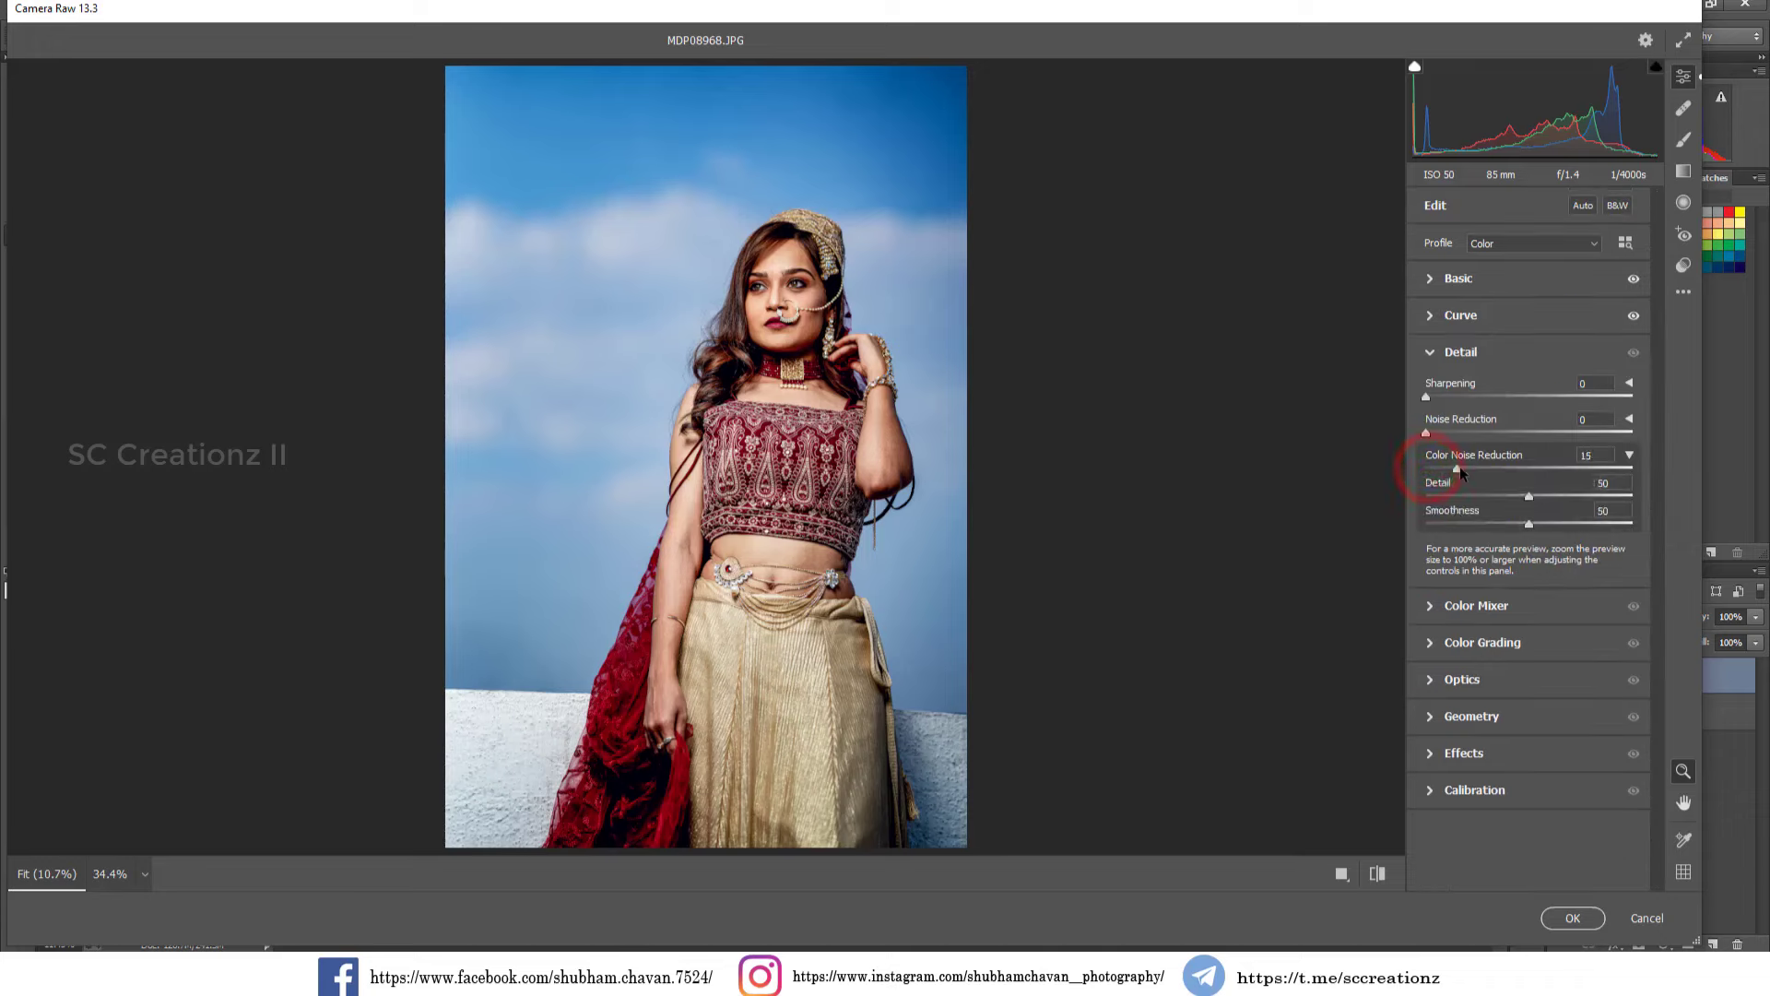
# In the Color Mixer, set the hue of yellows and greens to -100, aquas to +16 and blues to -24.
pyautogui.click(1435, 605)
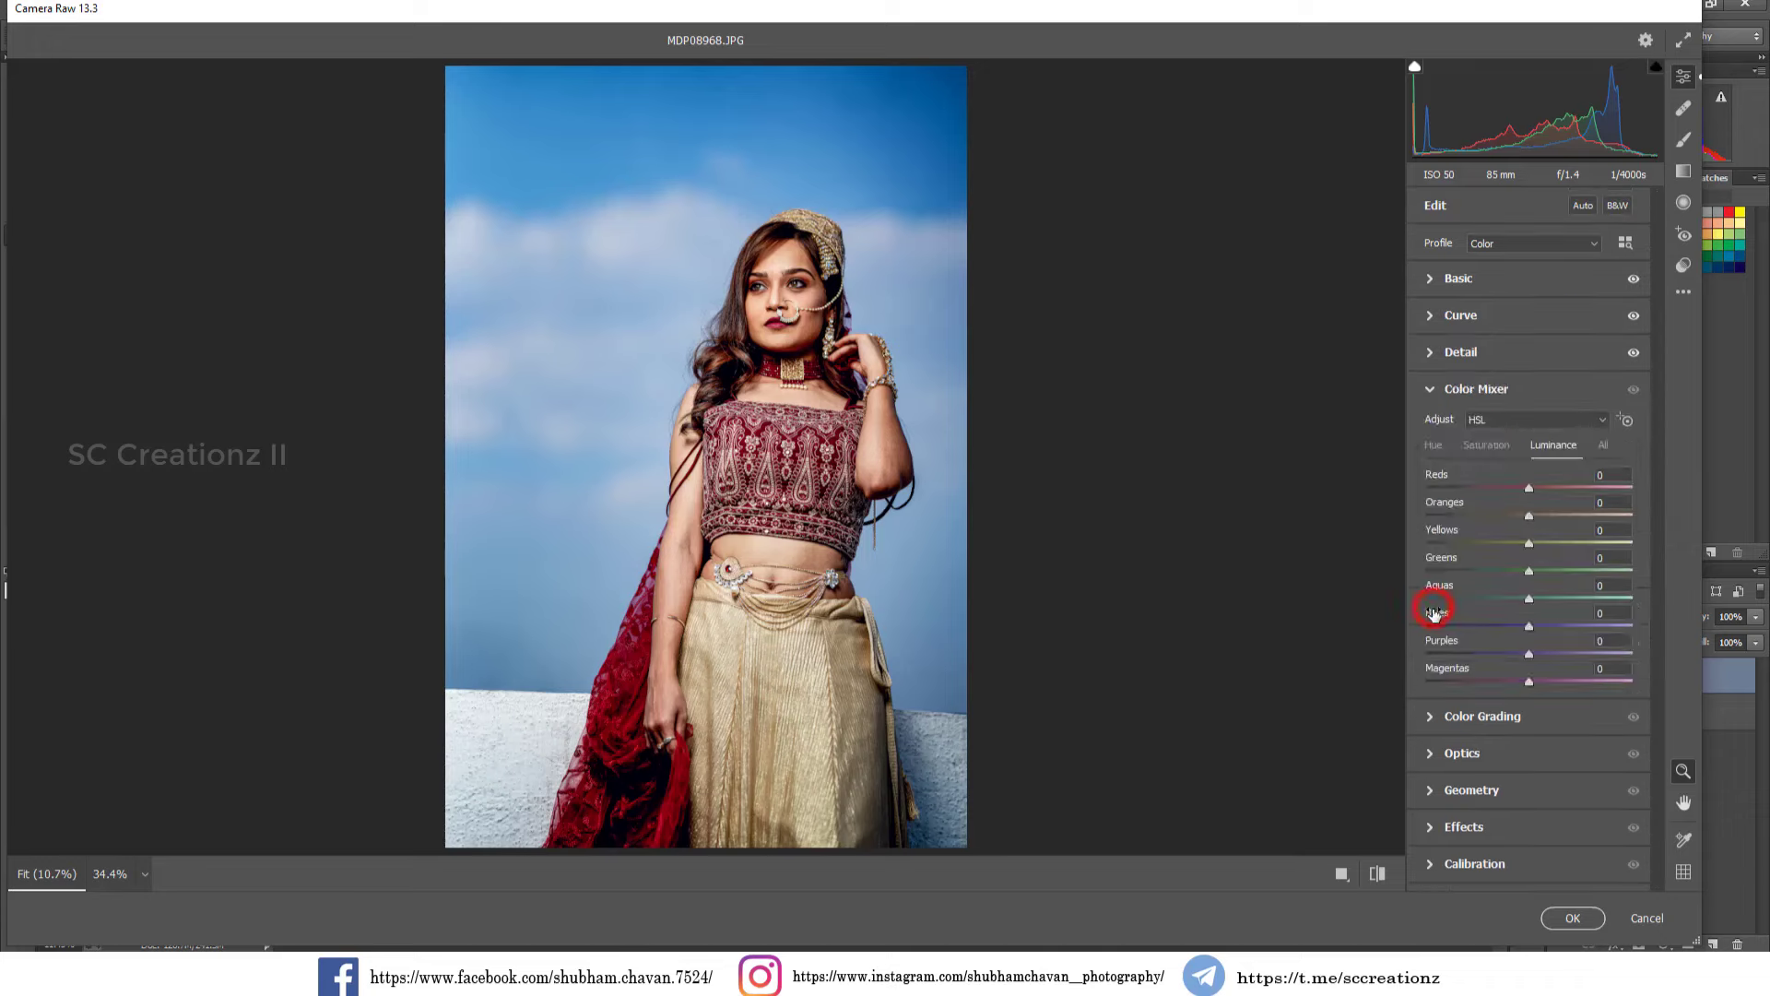
pyautogui.click(1435, 445)
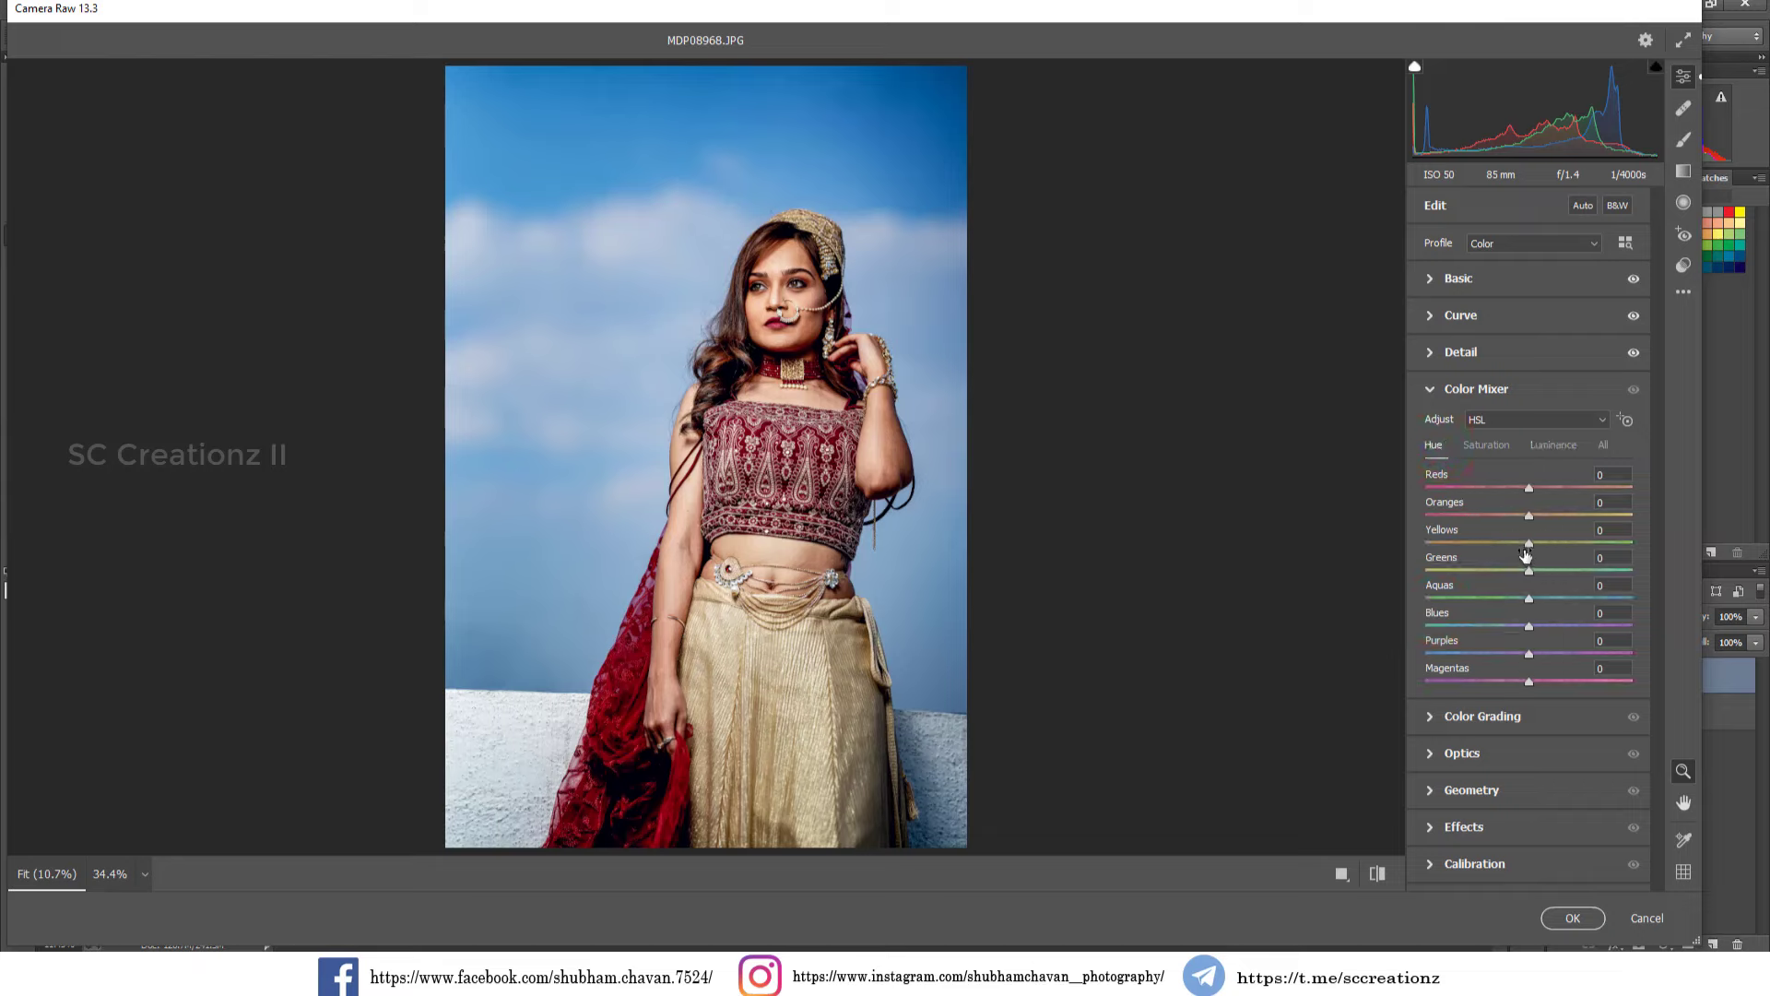
pyautogui.moveTo(1528, 544); pyautogui.dragTo(1431, 543)
pyautogui.moveTo(1529, 571); pyautogui.dragTo(1429, 571)
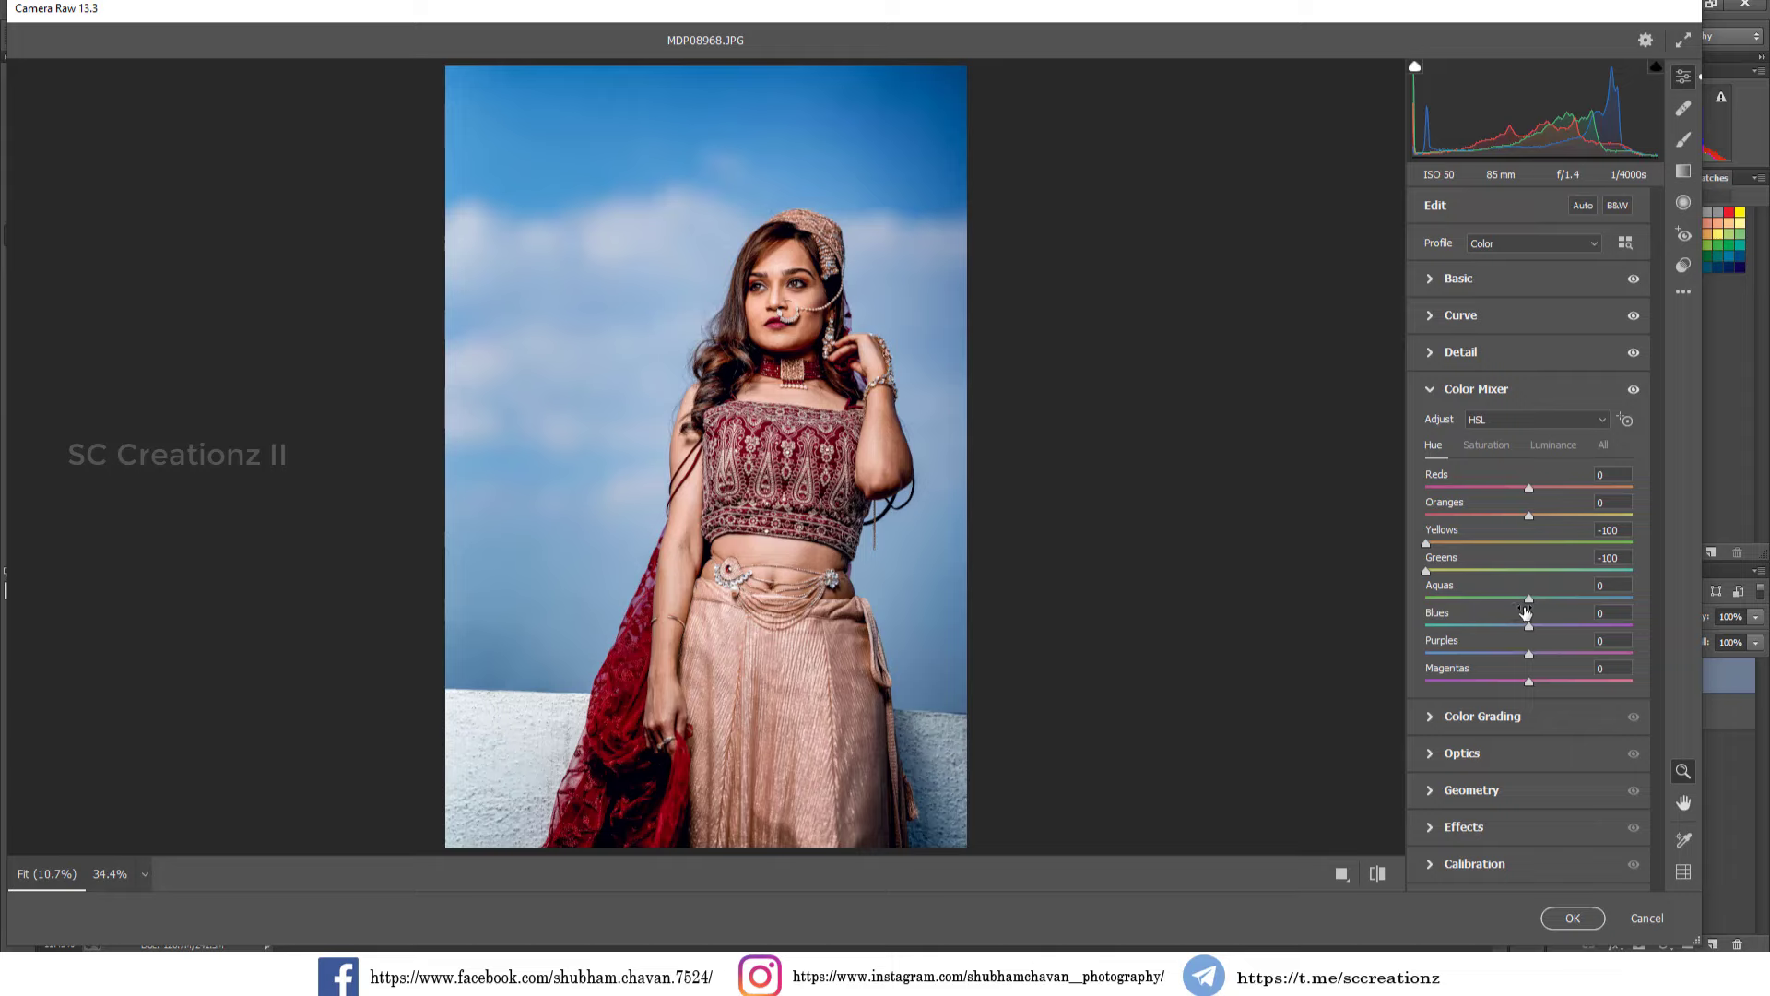
pyautogui.moveTo(1529, 599)
pyautogui.mouseDown()
pyautogui.moveTo(1564, 599)
pyautogui.moveTo(1549, 603)
pyautogui.mouseUp()
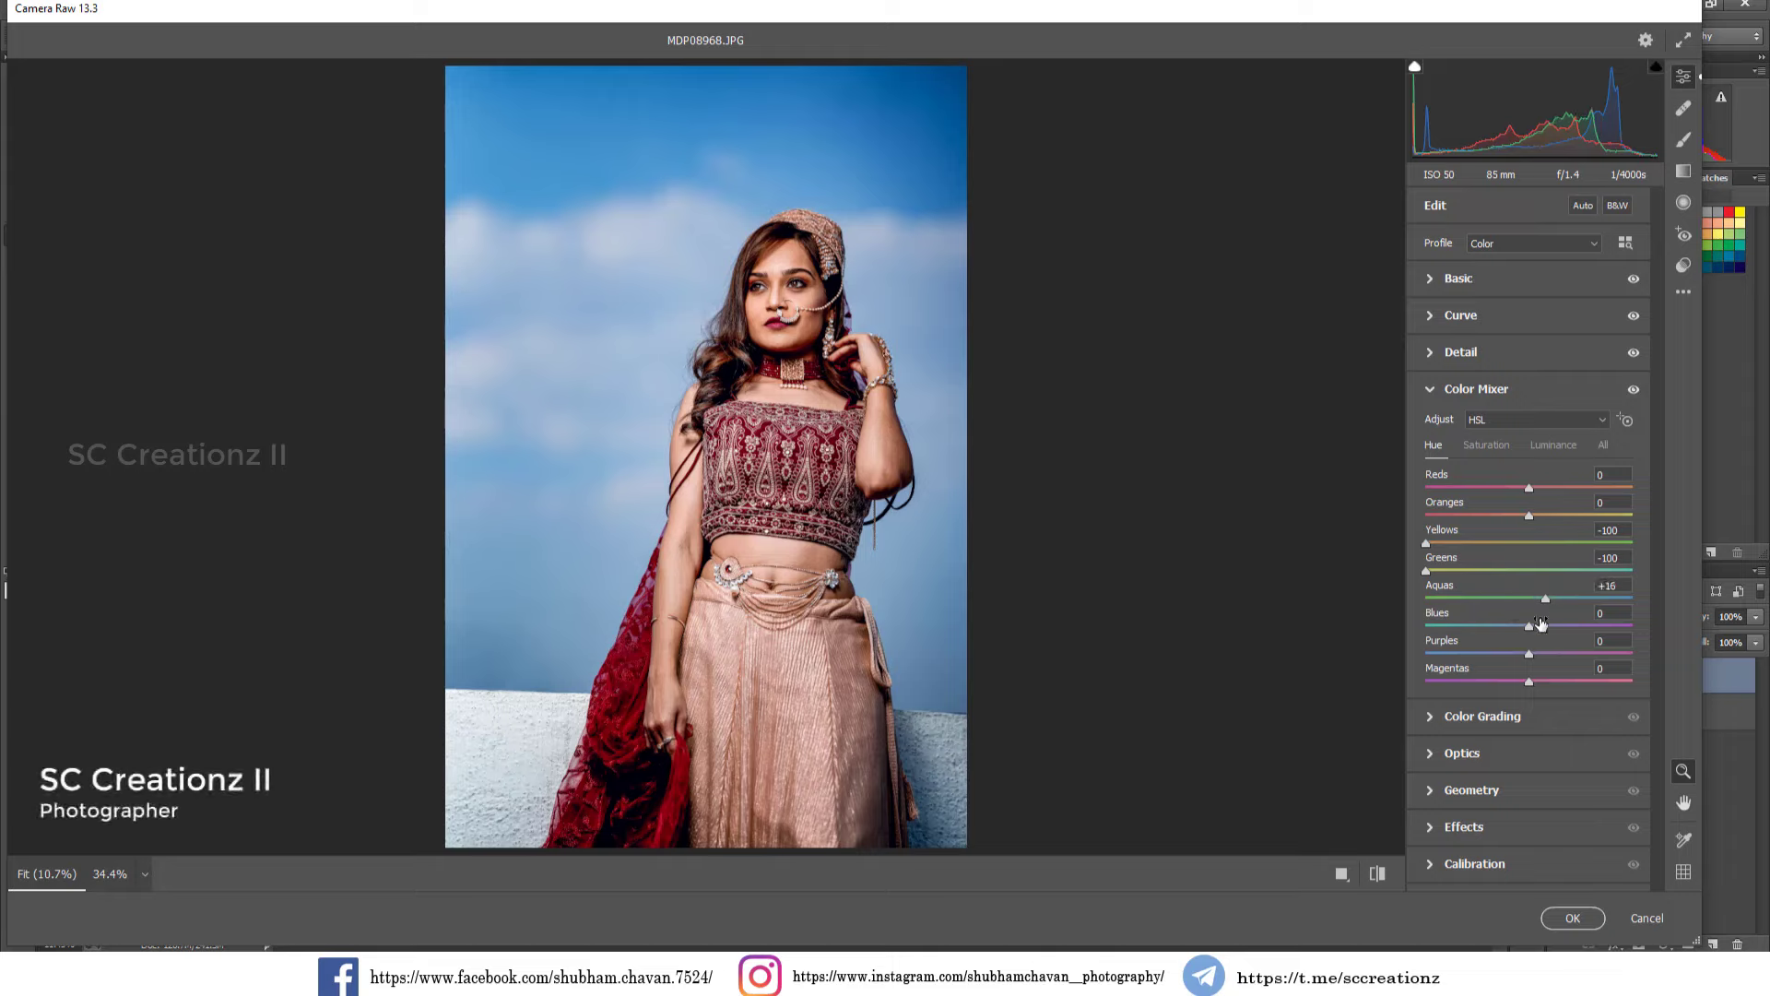
pyautogui.click(1528, 626)
pyautogui.moveTo(1530, 627)
pyautogui.mouseDown()
pyautogui.moveTo(1479, 625)
pyautogui.moveTo(1503, 624)
pyautogui.mouseUp()
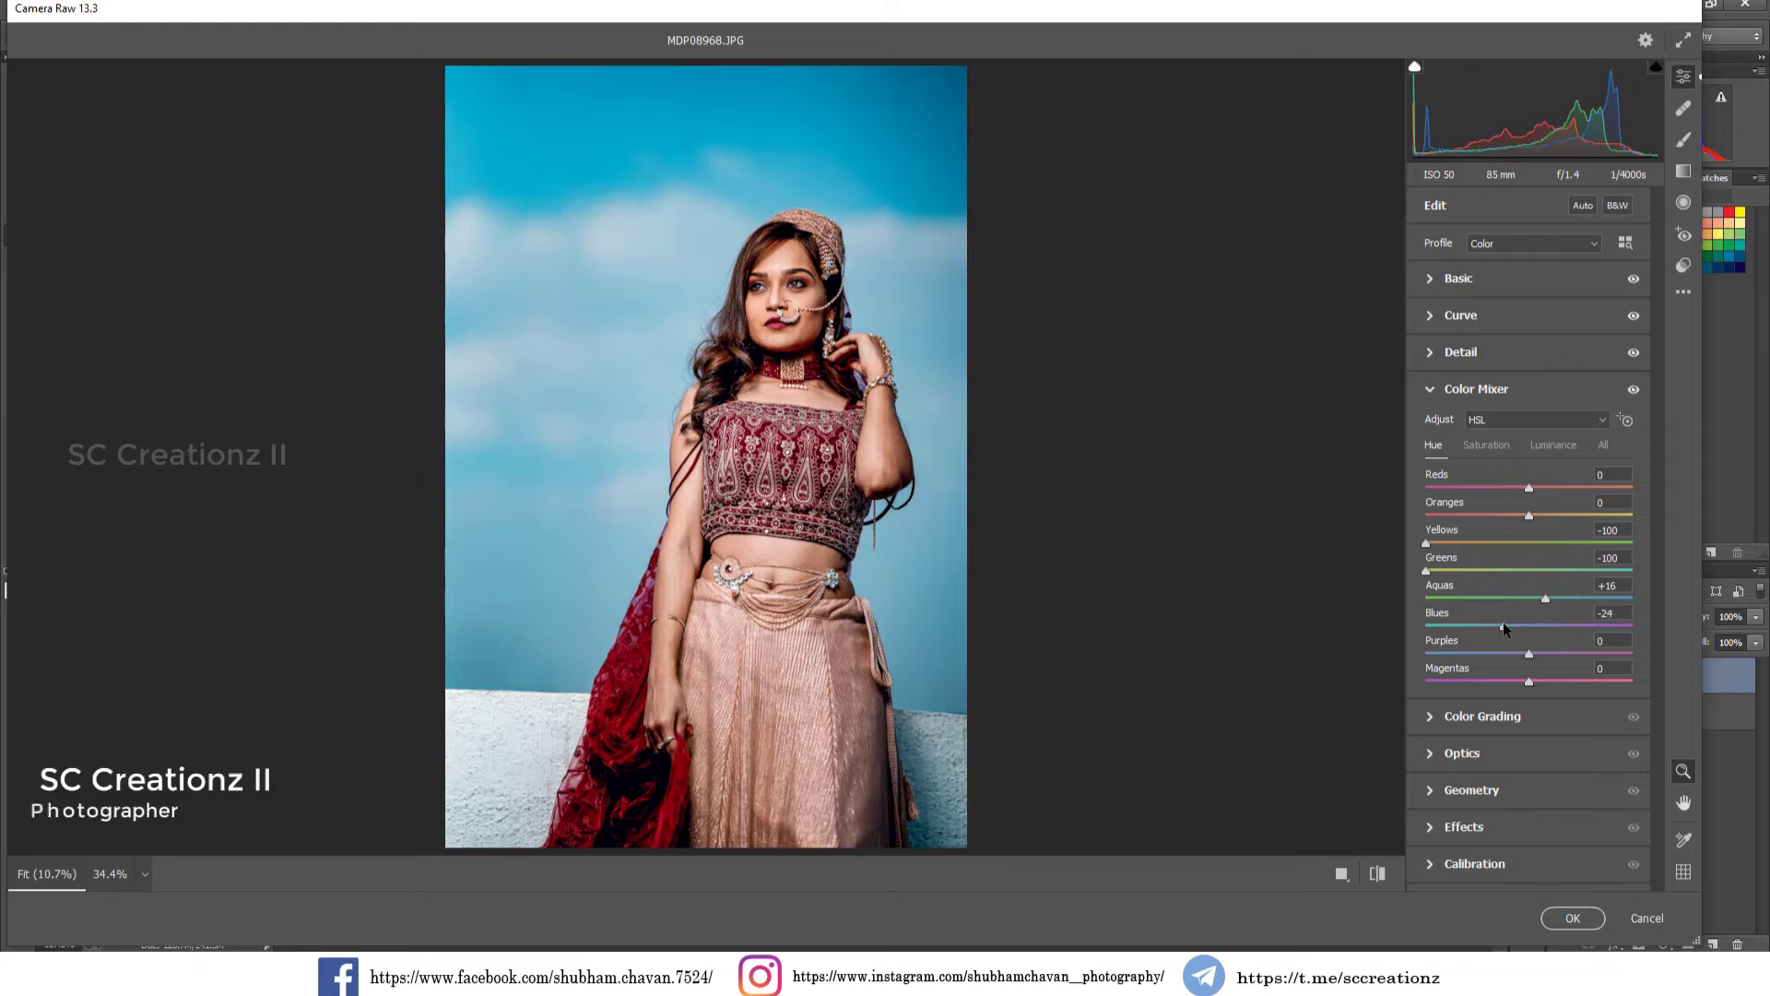
# Set the Color Mixer saturation of reds to +39, oranges +13, yellows -67, greens -26, aquas +45, blues -17, purples and magentas -100.
pyautogui.click(1486, 446)
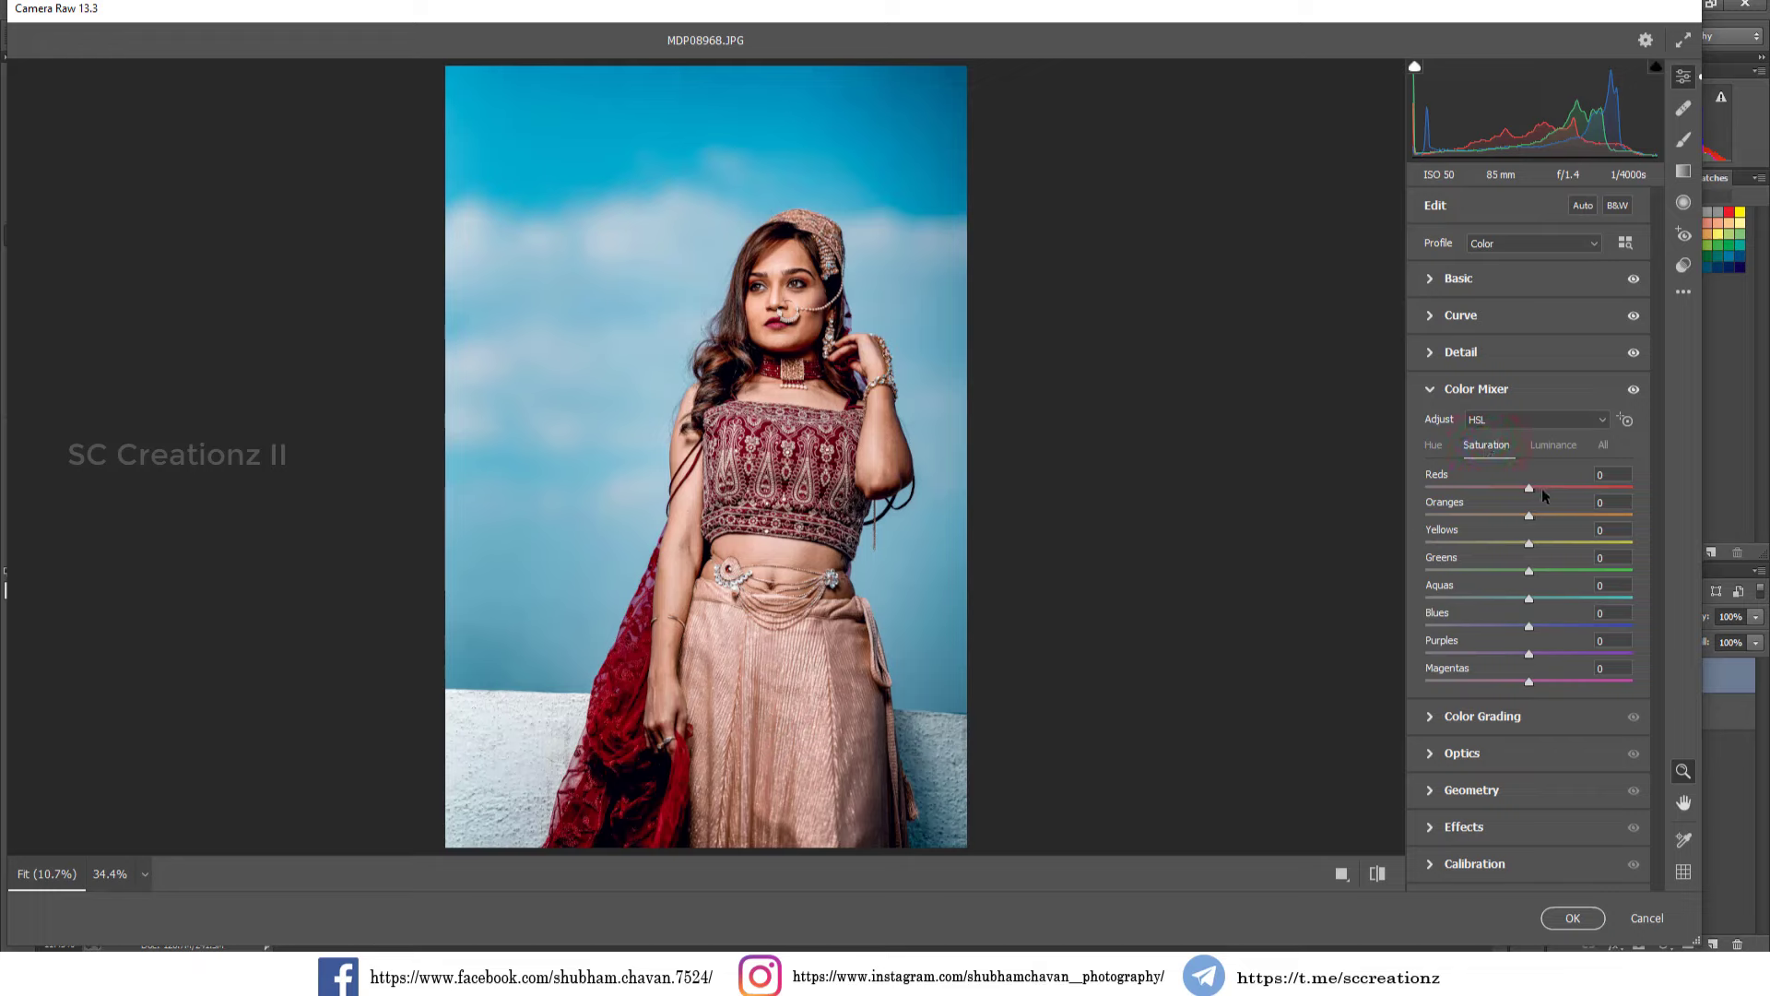
pyautogui.moveTo(1542, 489); pyautogui.dragTo(1553, 529)
pyautogui.moveTo(1496, 542); pyautogui.dragTo(1460, 545)
pyautogui.click(1507, 571)
pyautogui.moveTo(1564, 599)
pyautogui.mouseDown()
pyautogui.moveTo(1580, 604)
pyautogui.moveTo(1485, 626)
pyautogui.moveTo(1575, 604)
pyautogui.mouseUp()
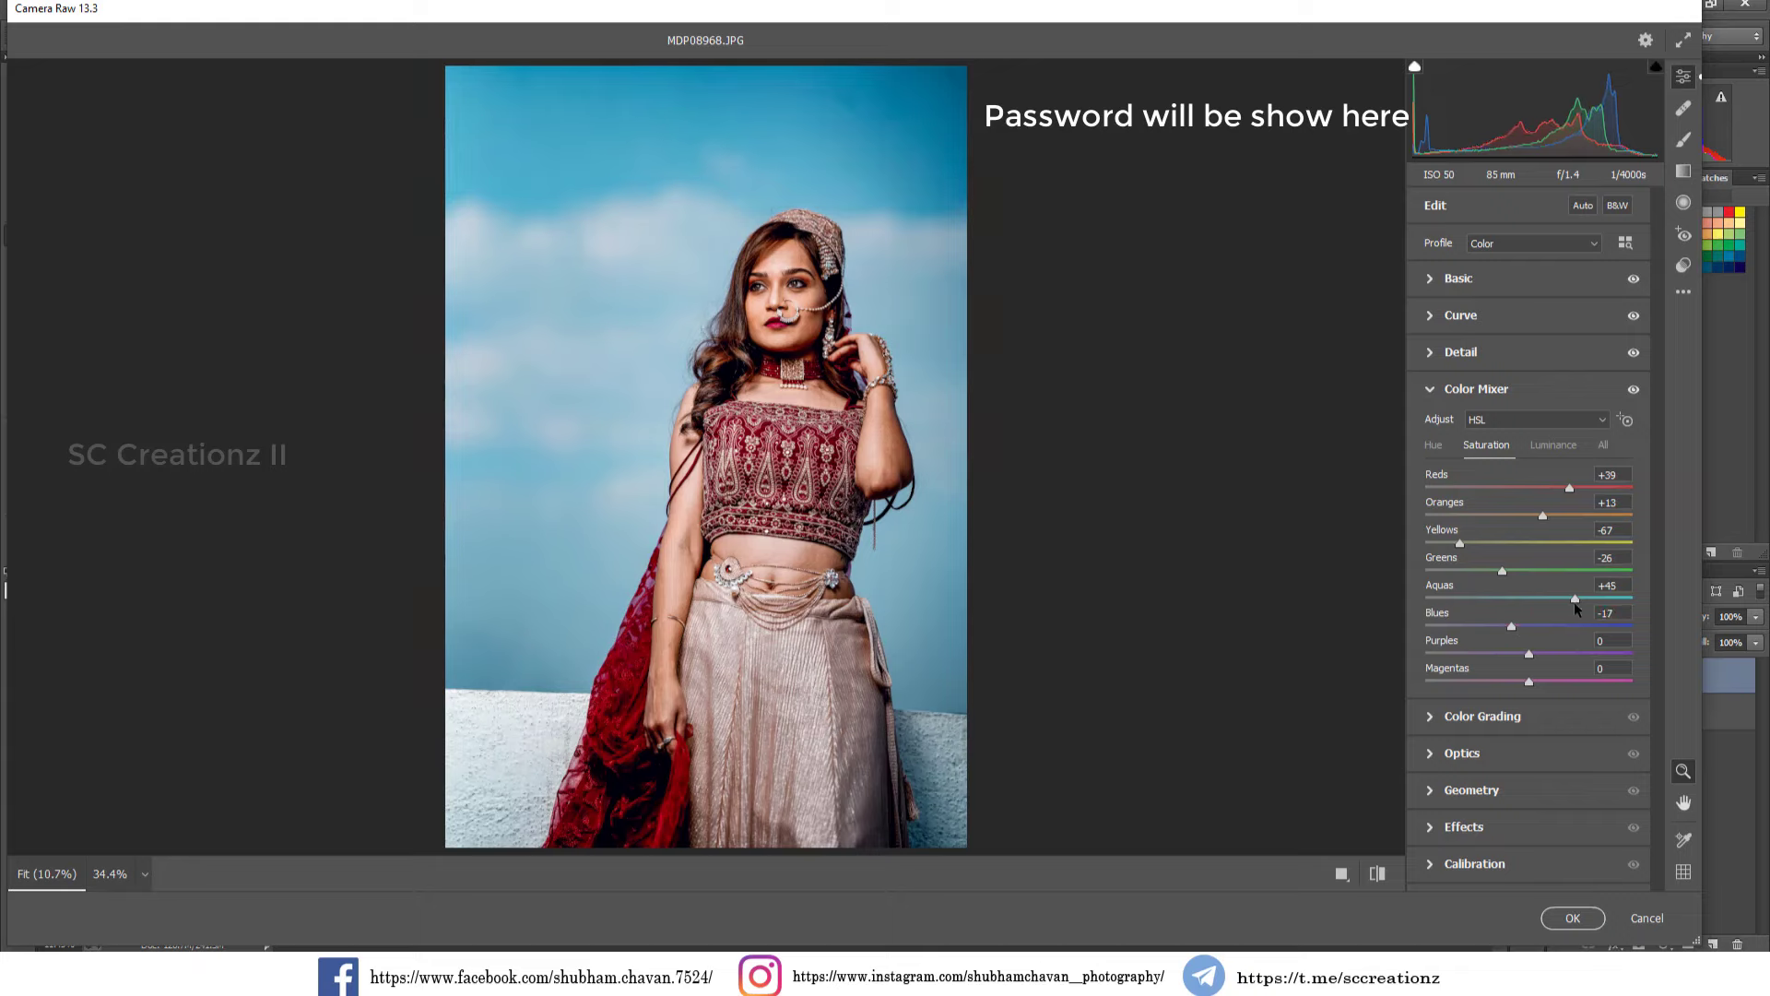
pyautogui.click(1499, 651)
pyautogui.moveTo(1500, 651); pyautogui.dragTo(1410, 682)
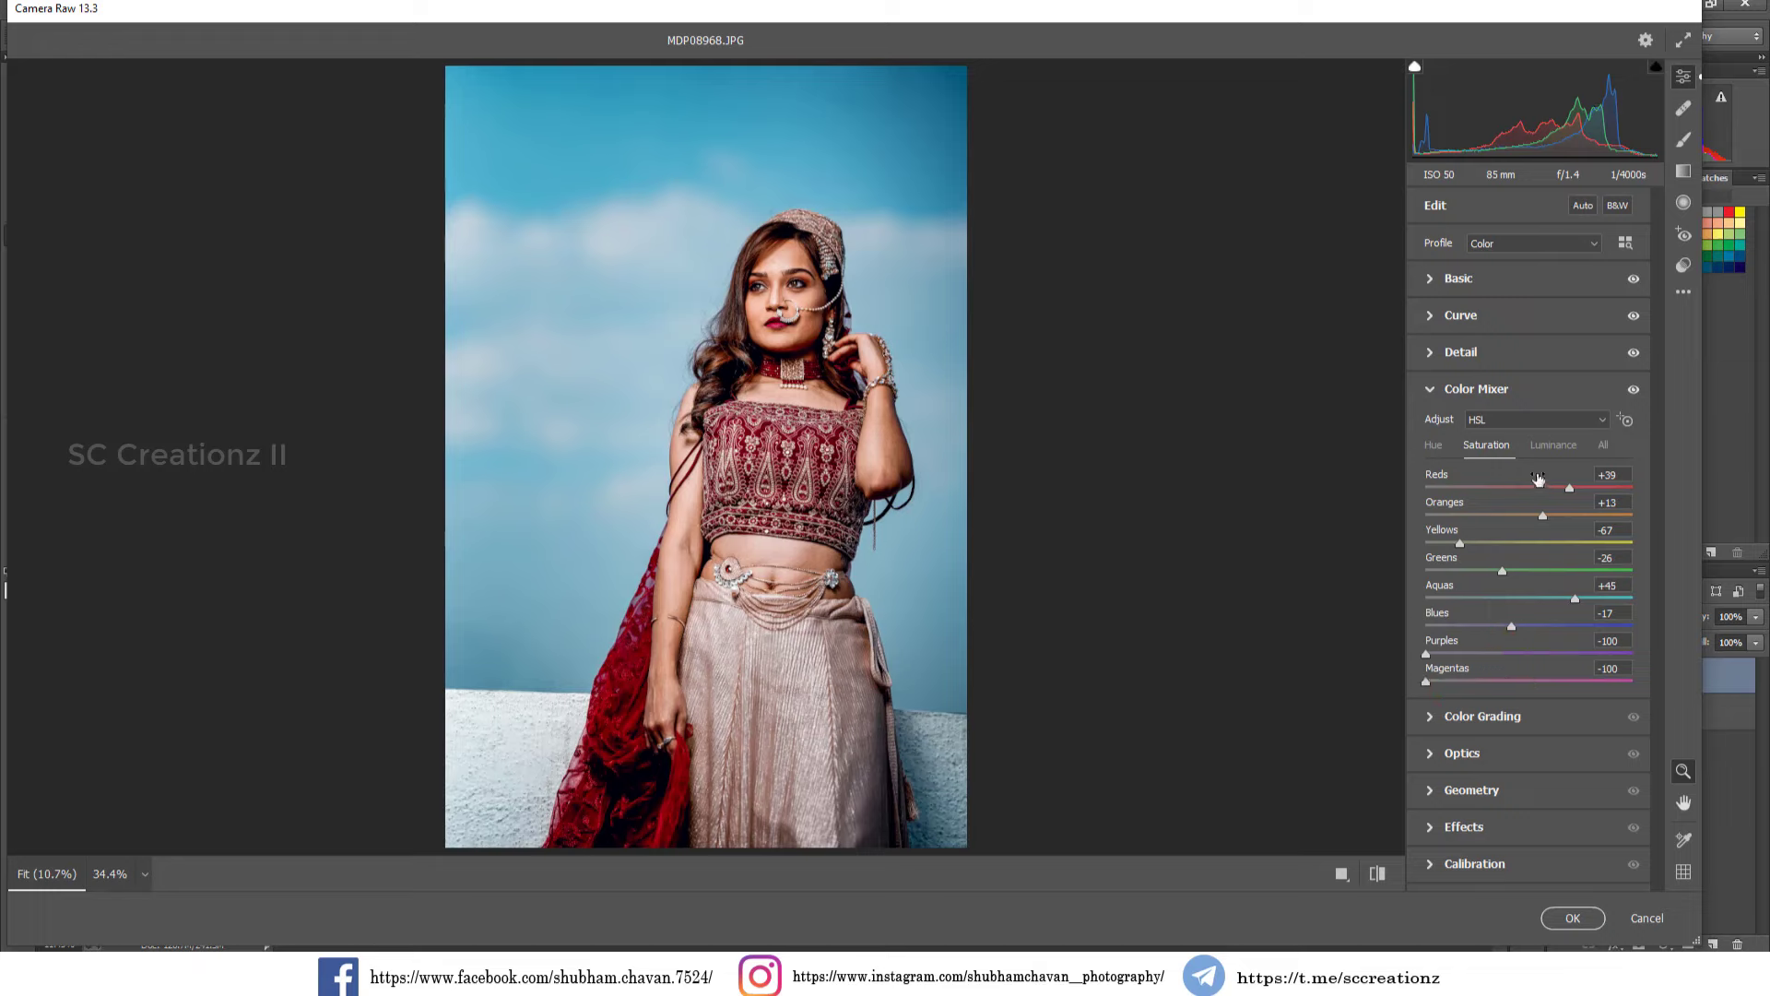
# Set the Color Mixer luminance of reds to -12, oranges +17, yellows +10, greens -25, aquas -37 and blues -43.
pyautogui.click(1553, 445)
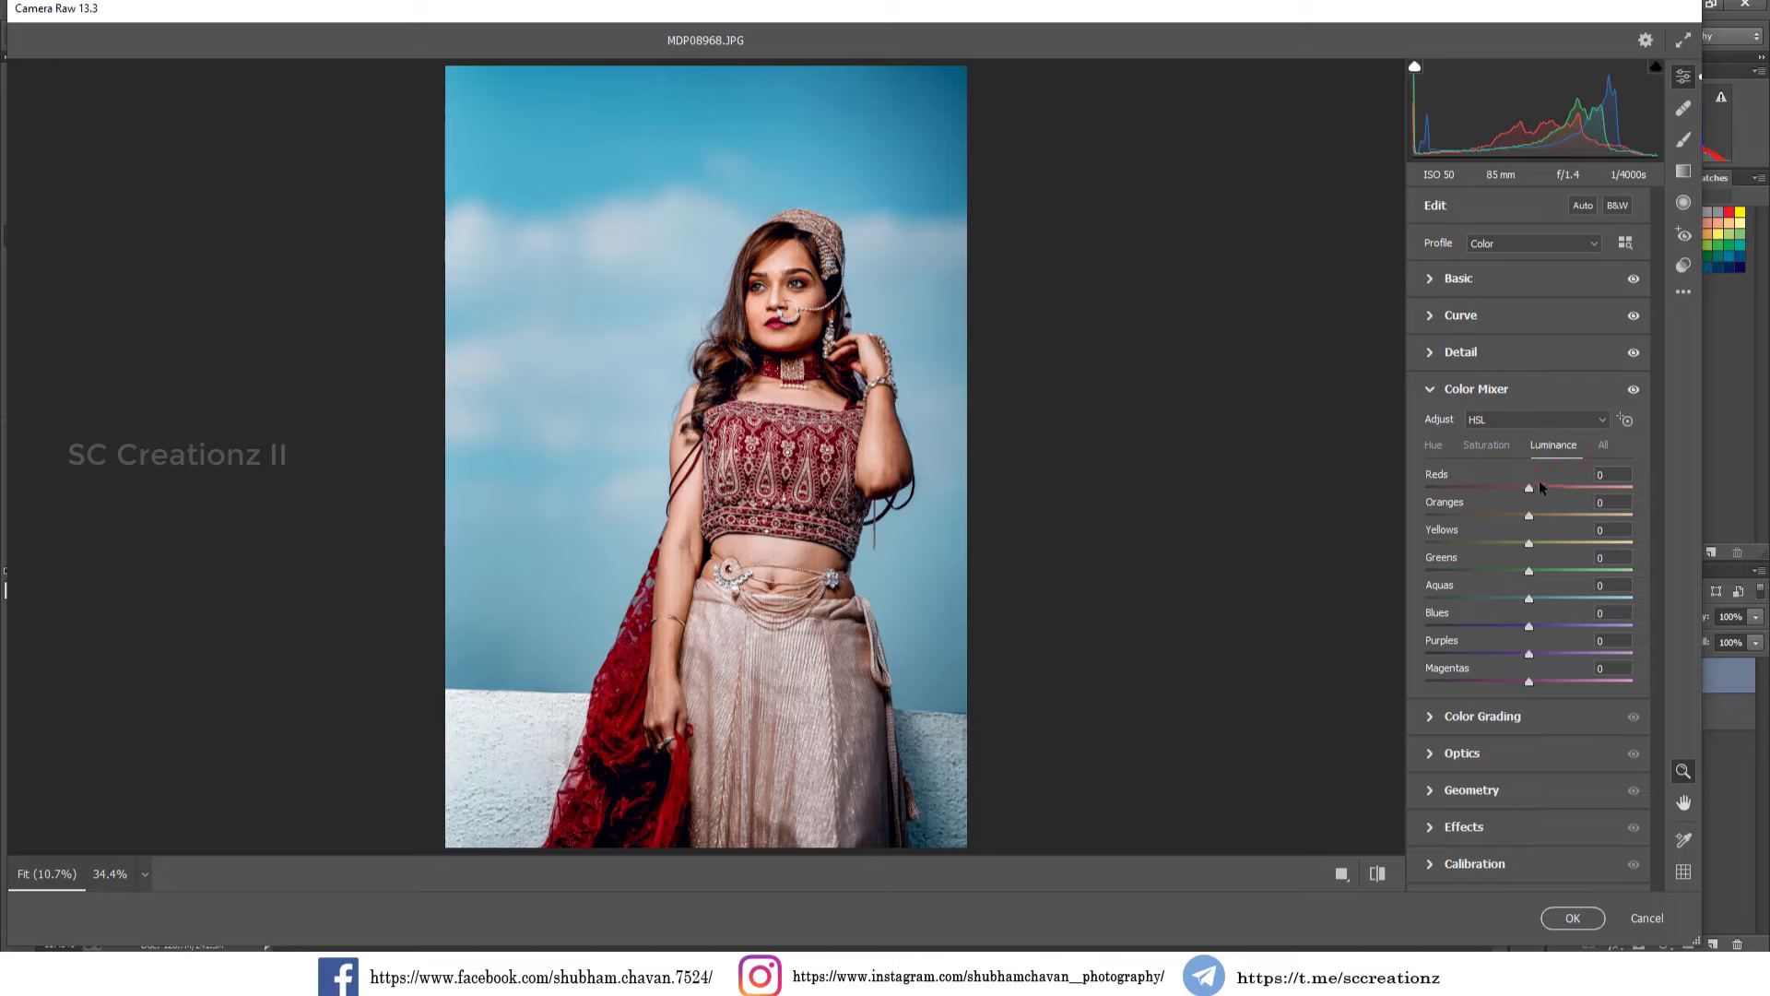
pyautogui.moveTo(1529, 487); pyautogui.dragTo(1542, 541)
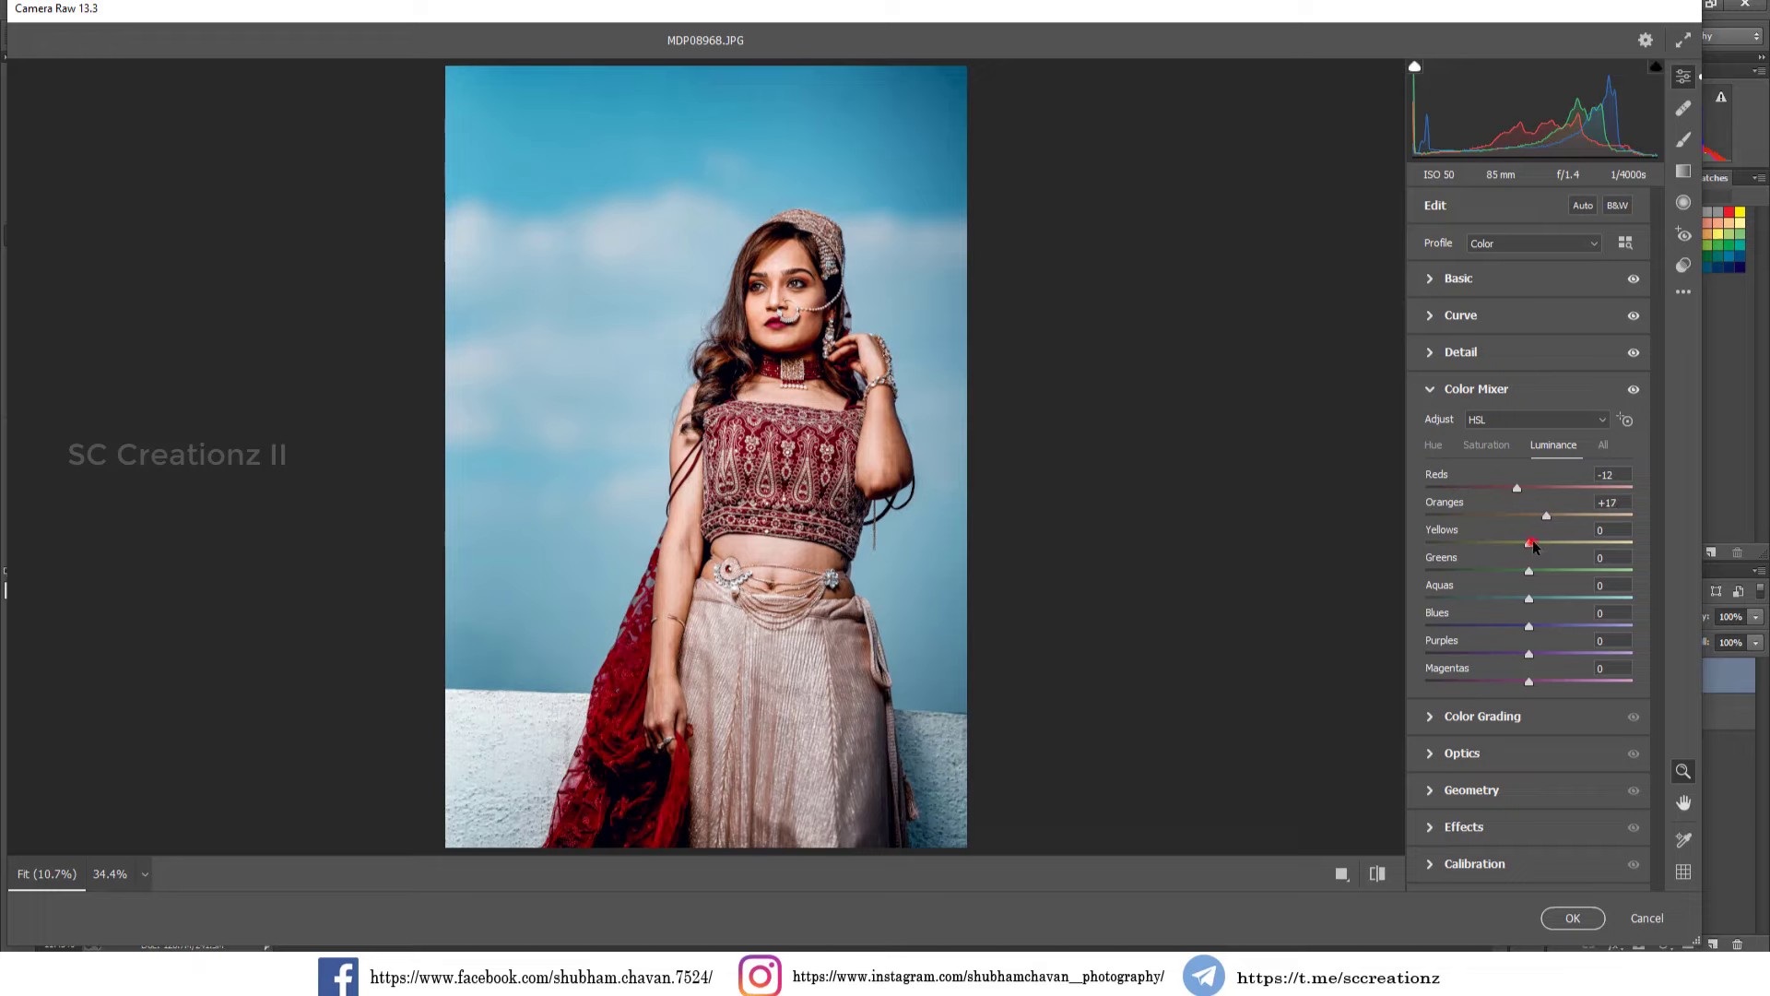
pyautogui.moveTo(1529, 543); pyautogui.dragTo(1485, 628)
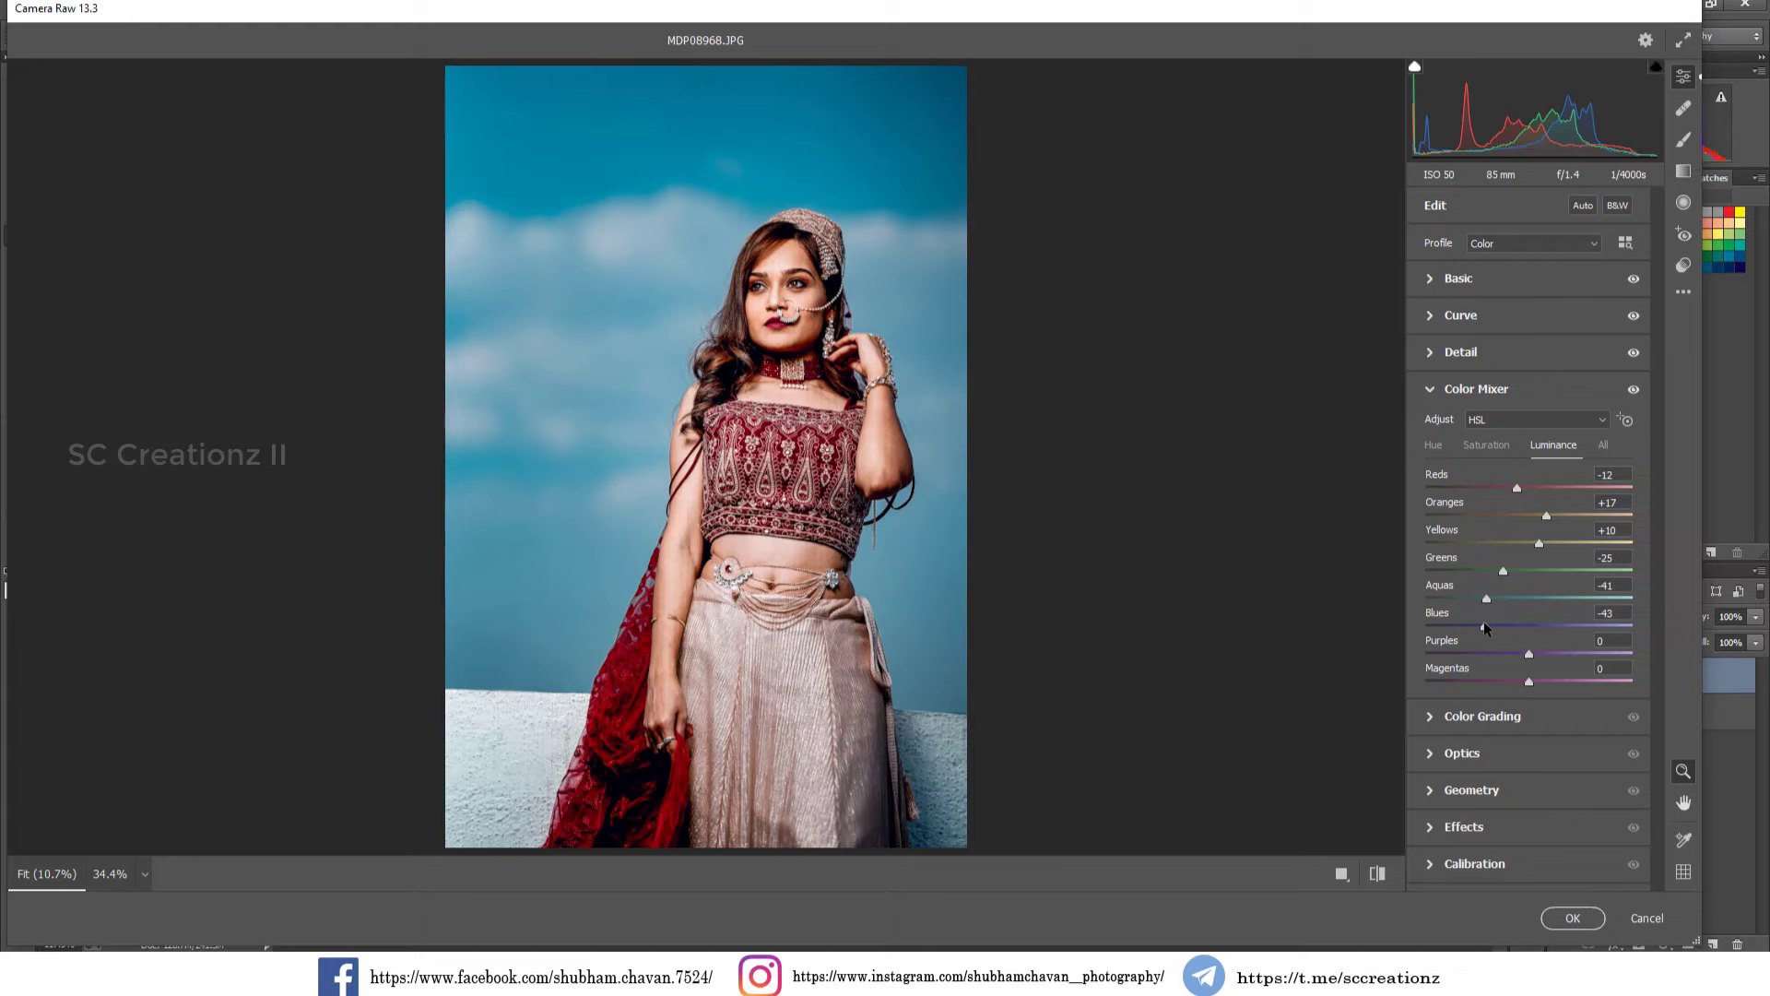
pyautogui.moveTo(1486, 598); pyautogui.dragTo(1494, 600)
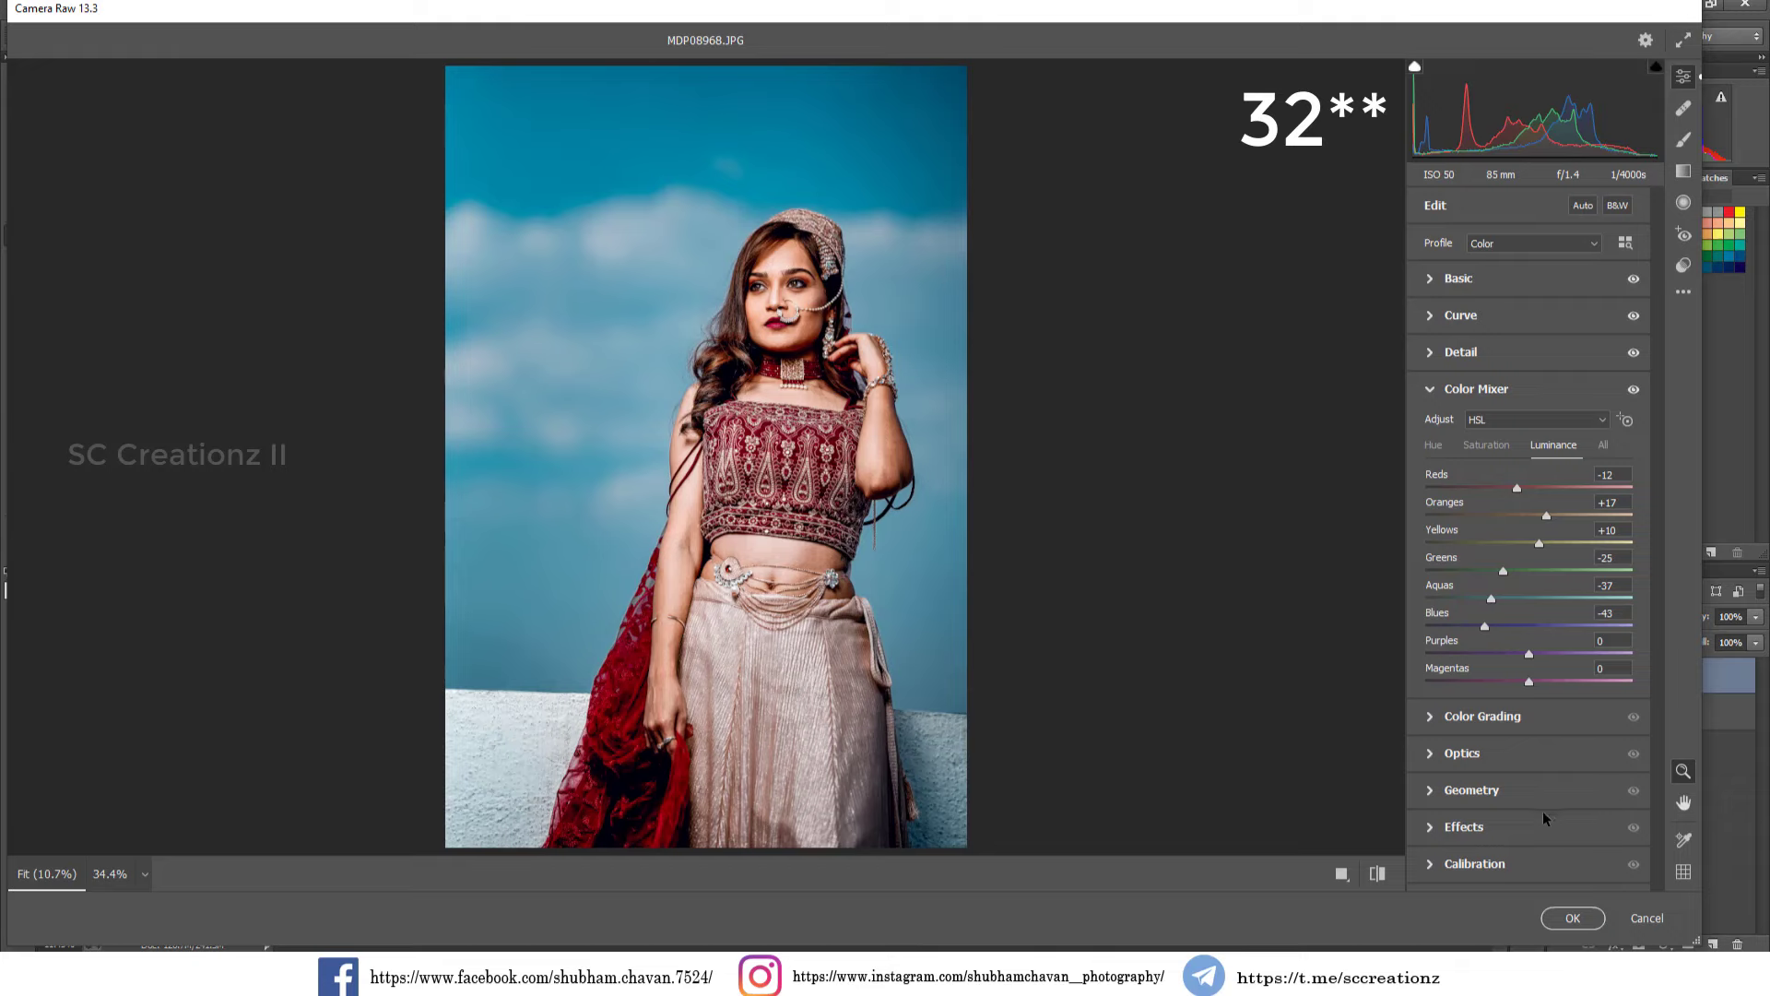
# Color grade the shadows with hue 257 and saturation 10, and set blending to 100.
pyautogui.click(1441, 716)
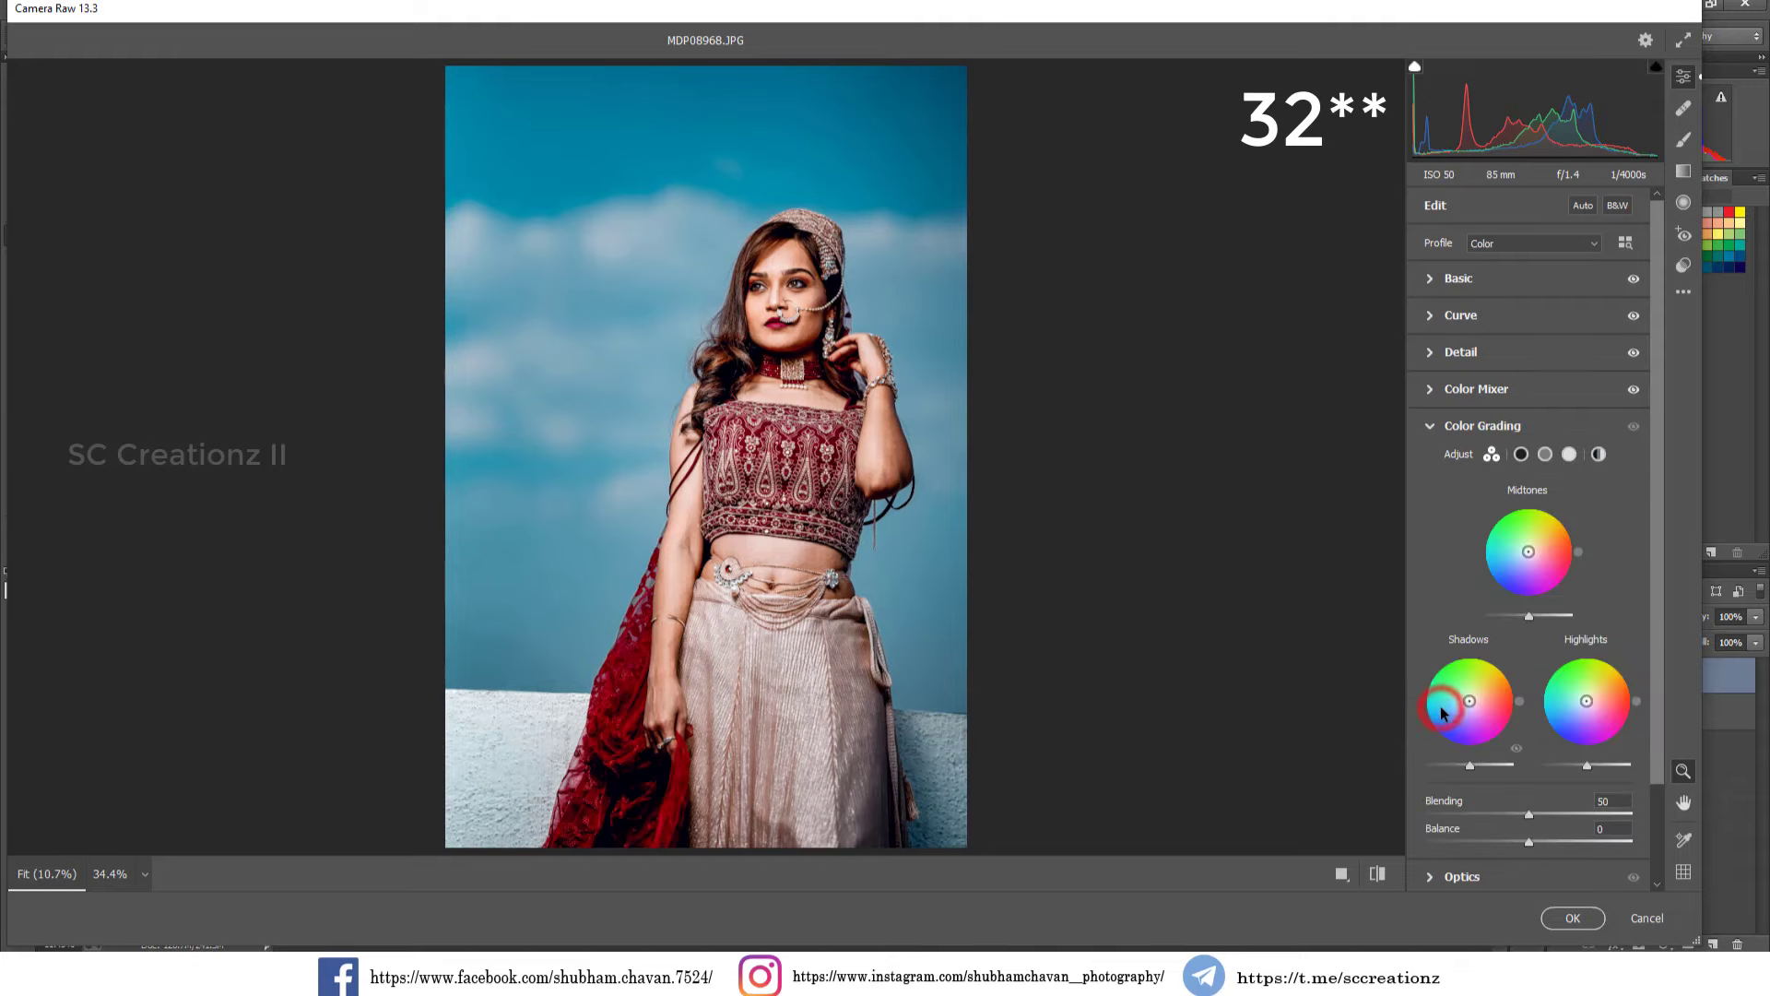
pyautogui.click(1520, 454)
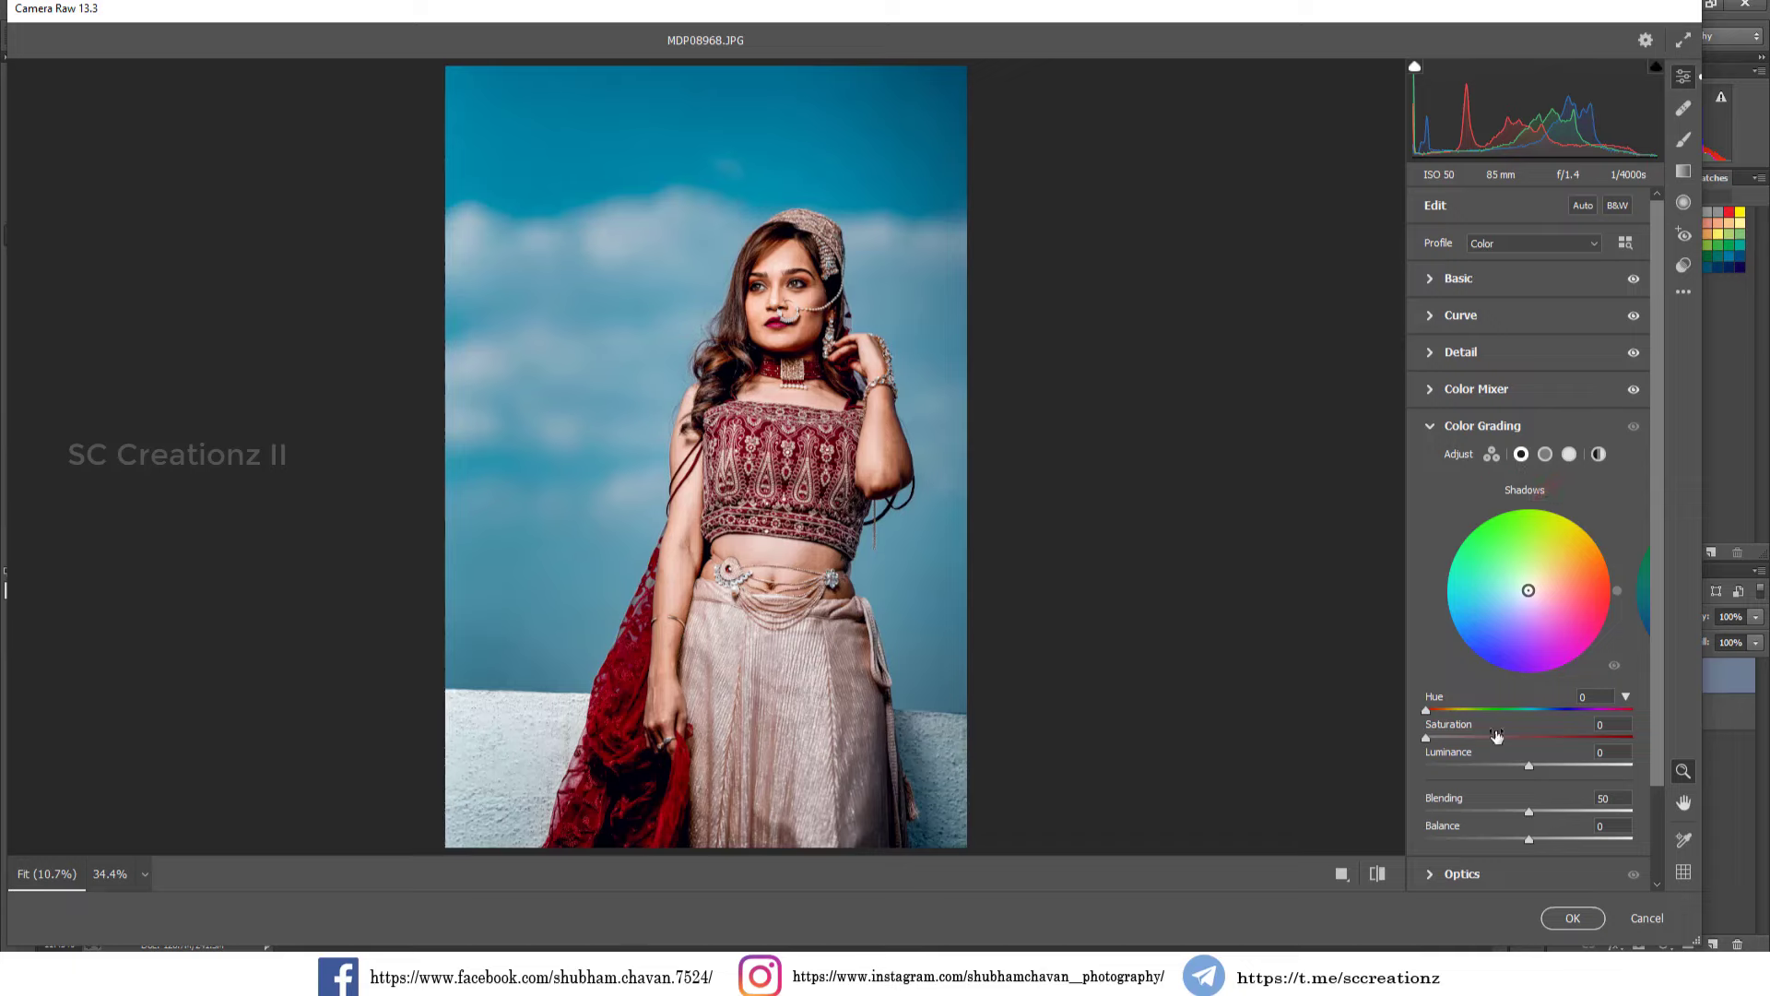
pyautogui.click(1602, 694)
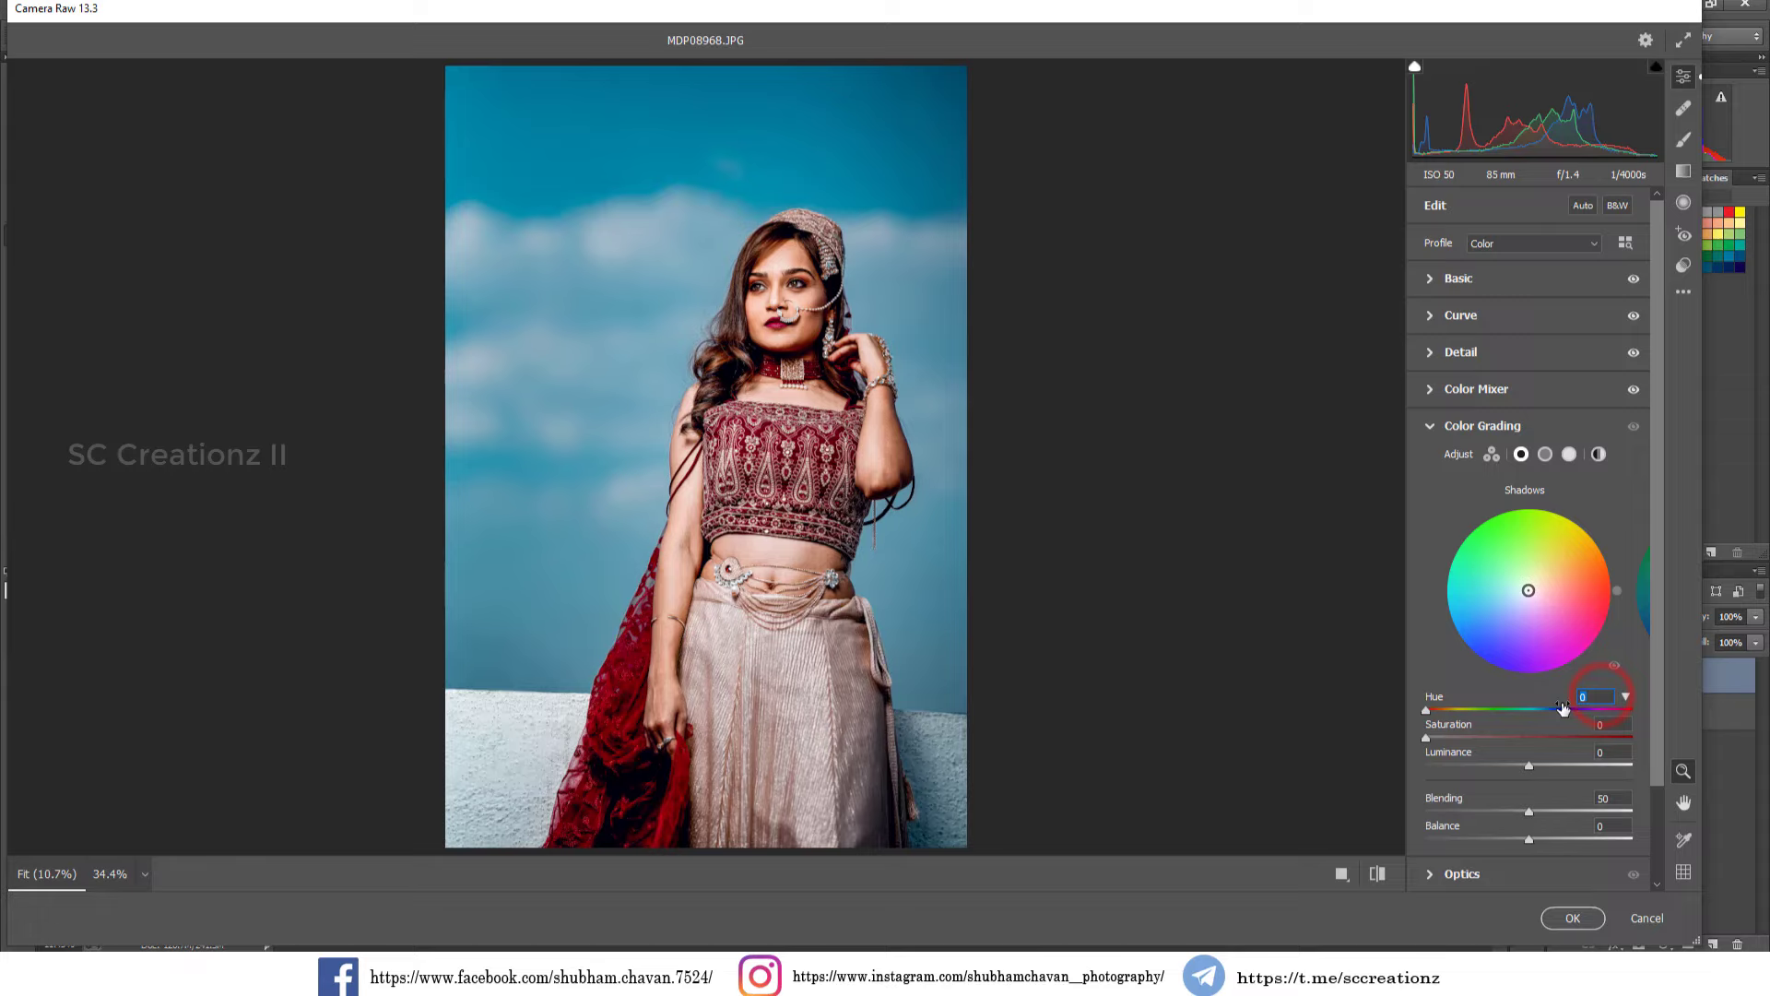
pyautogui.write('257')
pyautogui.click(1614, 725)
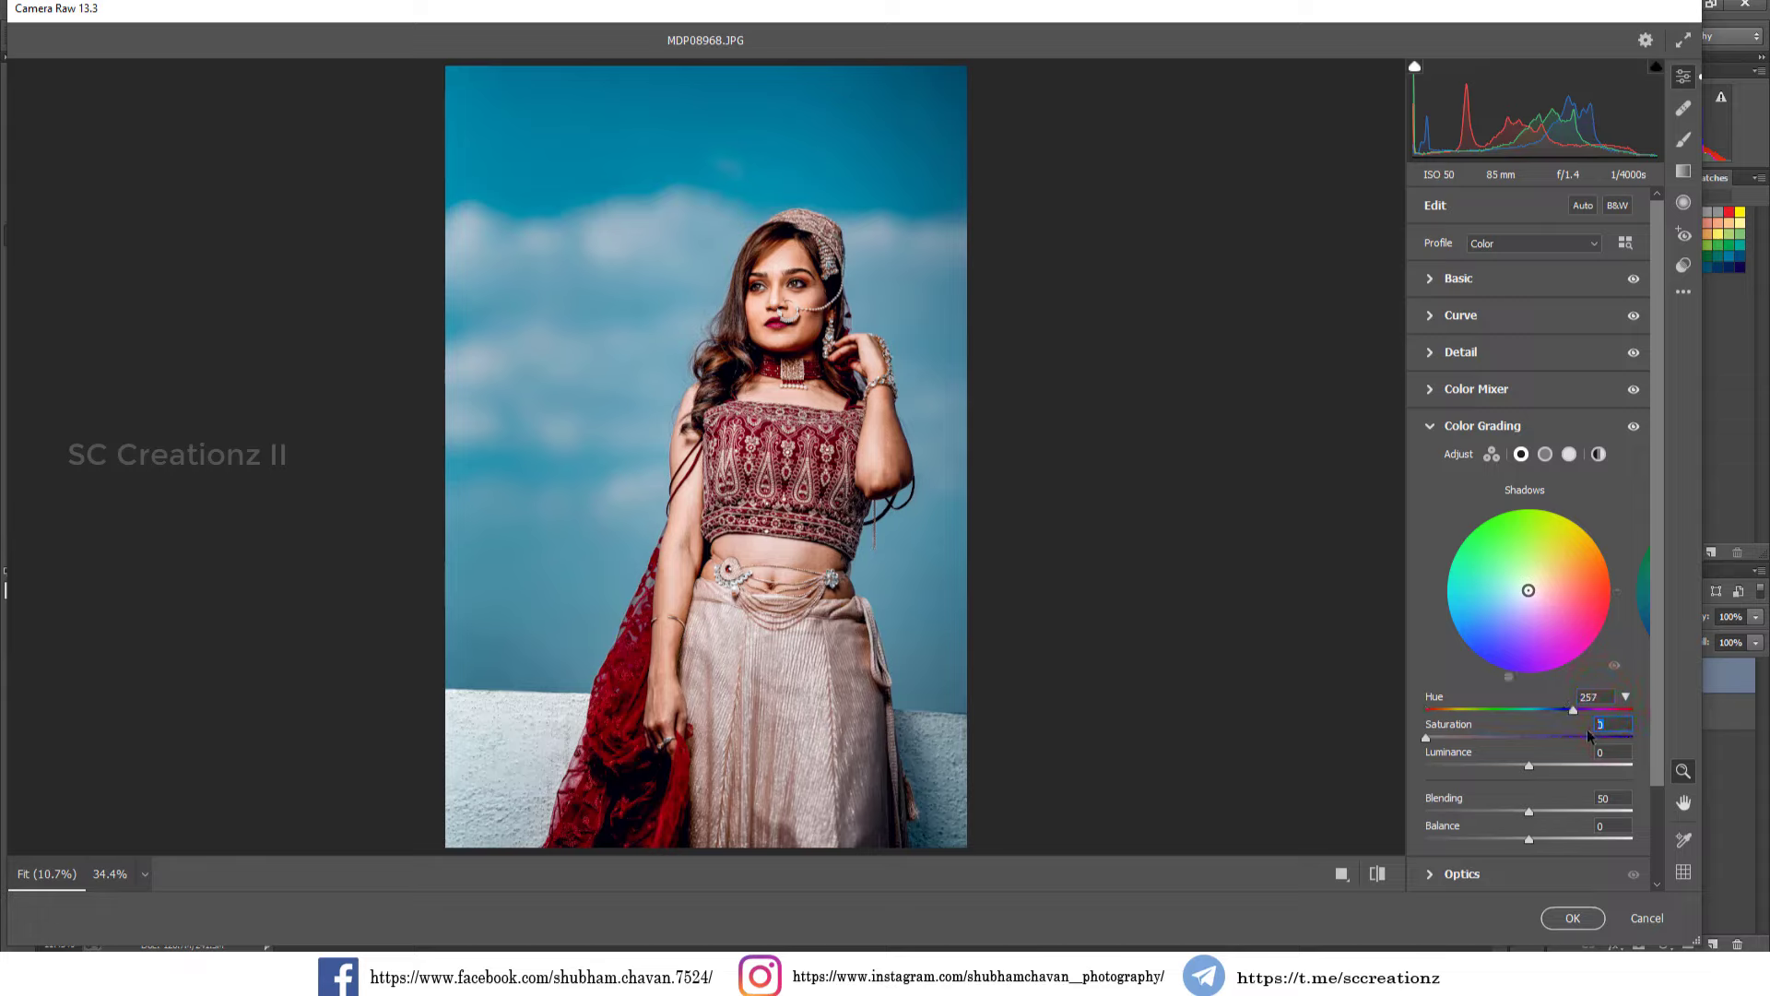
pyautogui.write('10')
pyautogui.moveTo(1530, 816); pyautogui.dragTo(1625, 817)
# Try grading the highlights with hue 257 and saturation 91.
pyautogui.click(1568, 454)
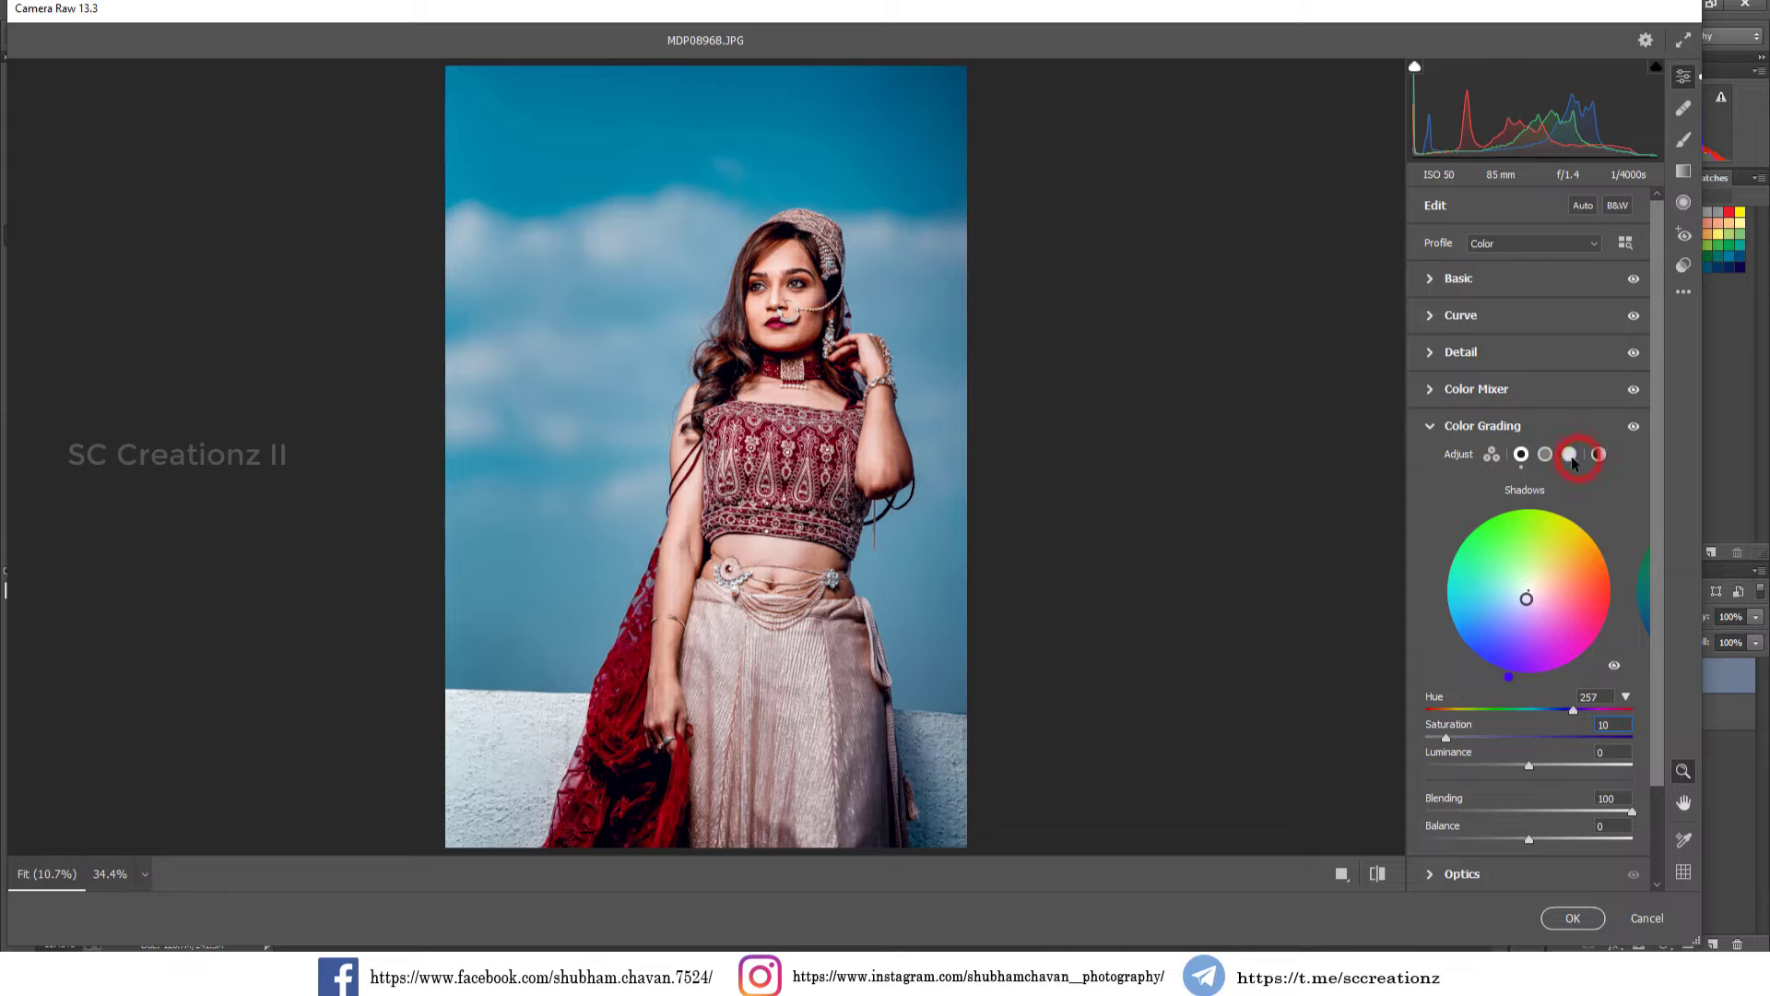
pyautogui.click(1594, 697)
pyautogui.write('257')
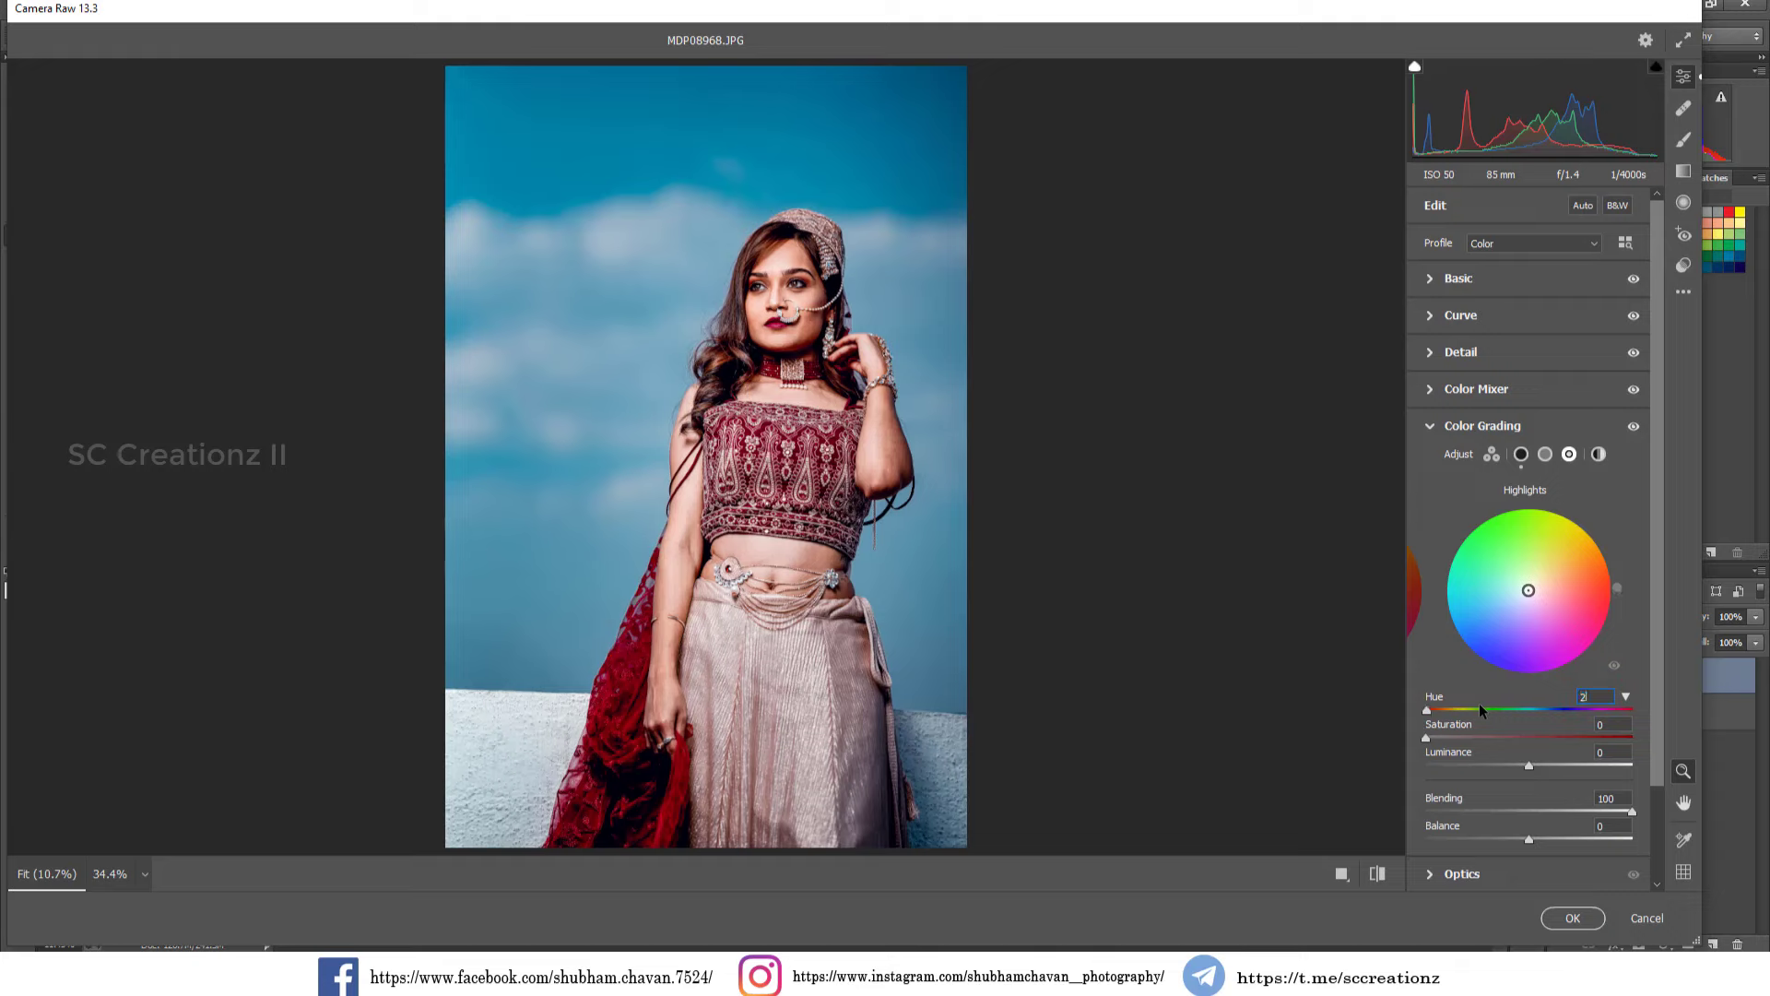
pyautogui.click(1602, 722)
pyautogui.write('91')
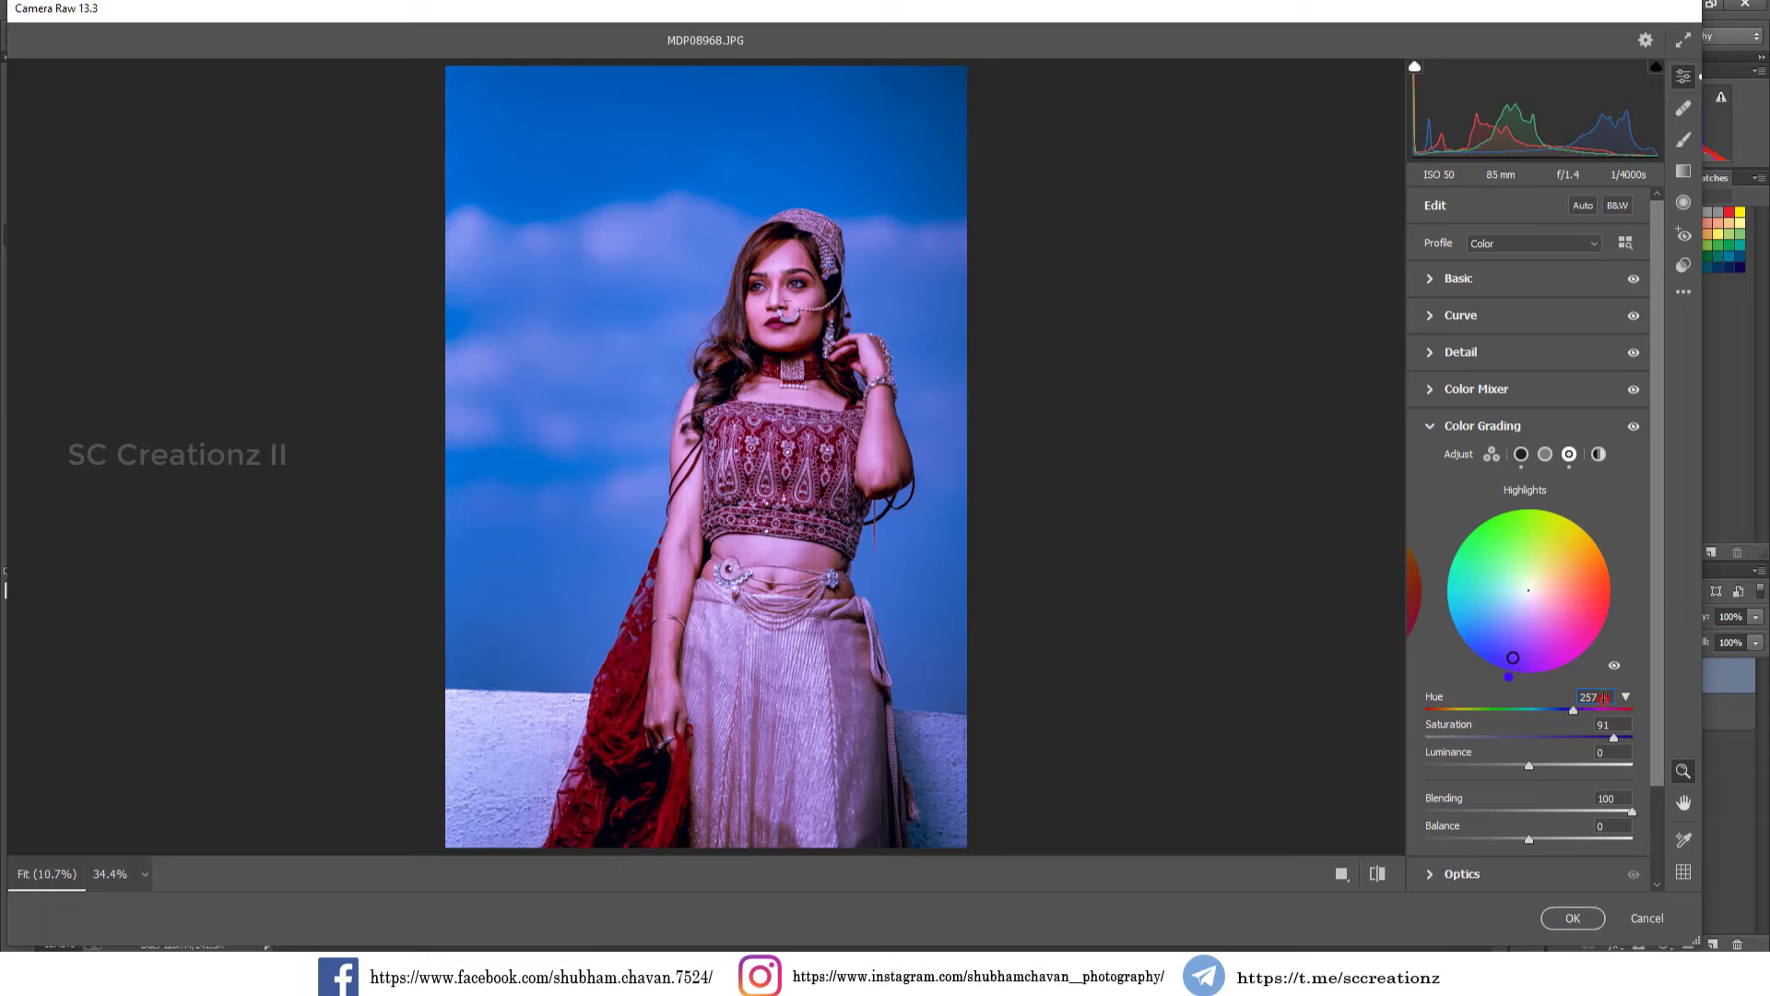
# Set the highlights' color grading to hue 51 and saturation 30.
pyautogui.click(1601, 698)
pyautogui.write('51')
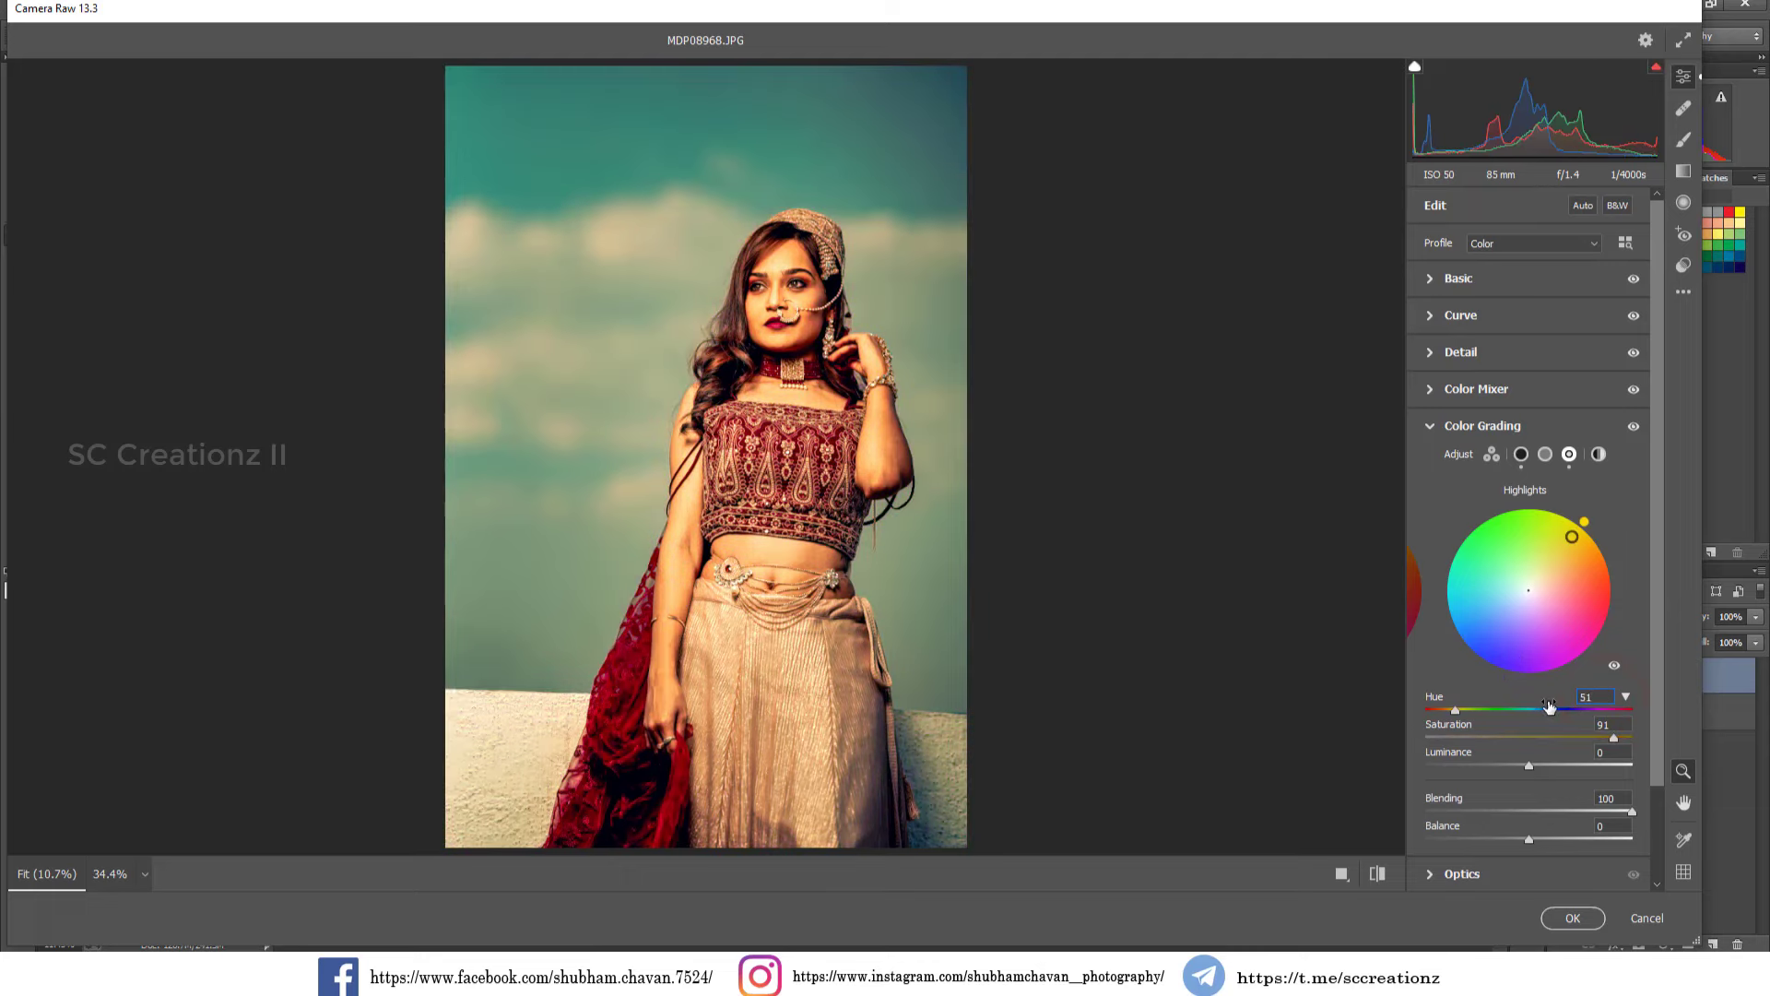
pyautogui.click(1604, 725)
pyautogui.write('30')
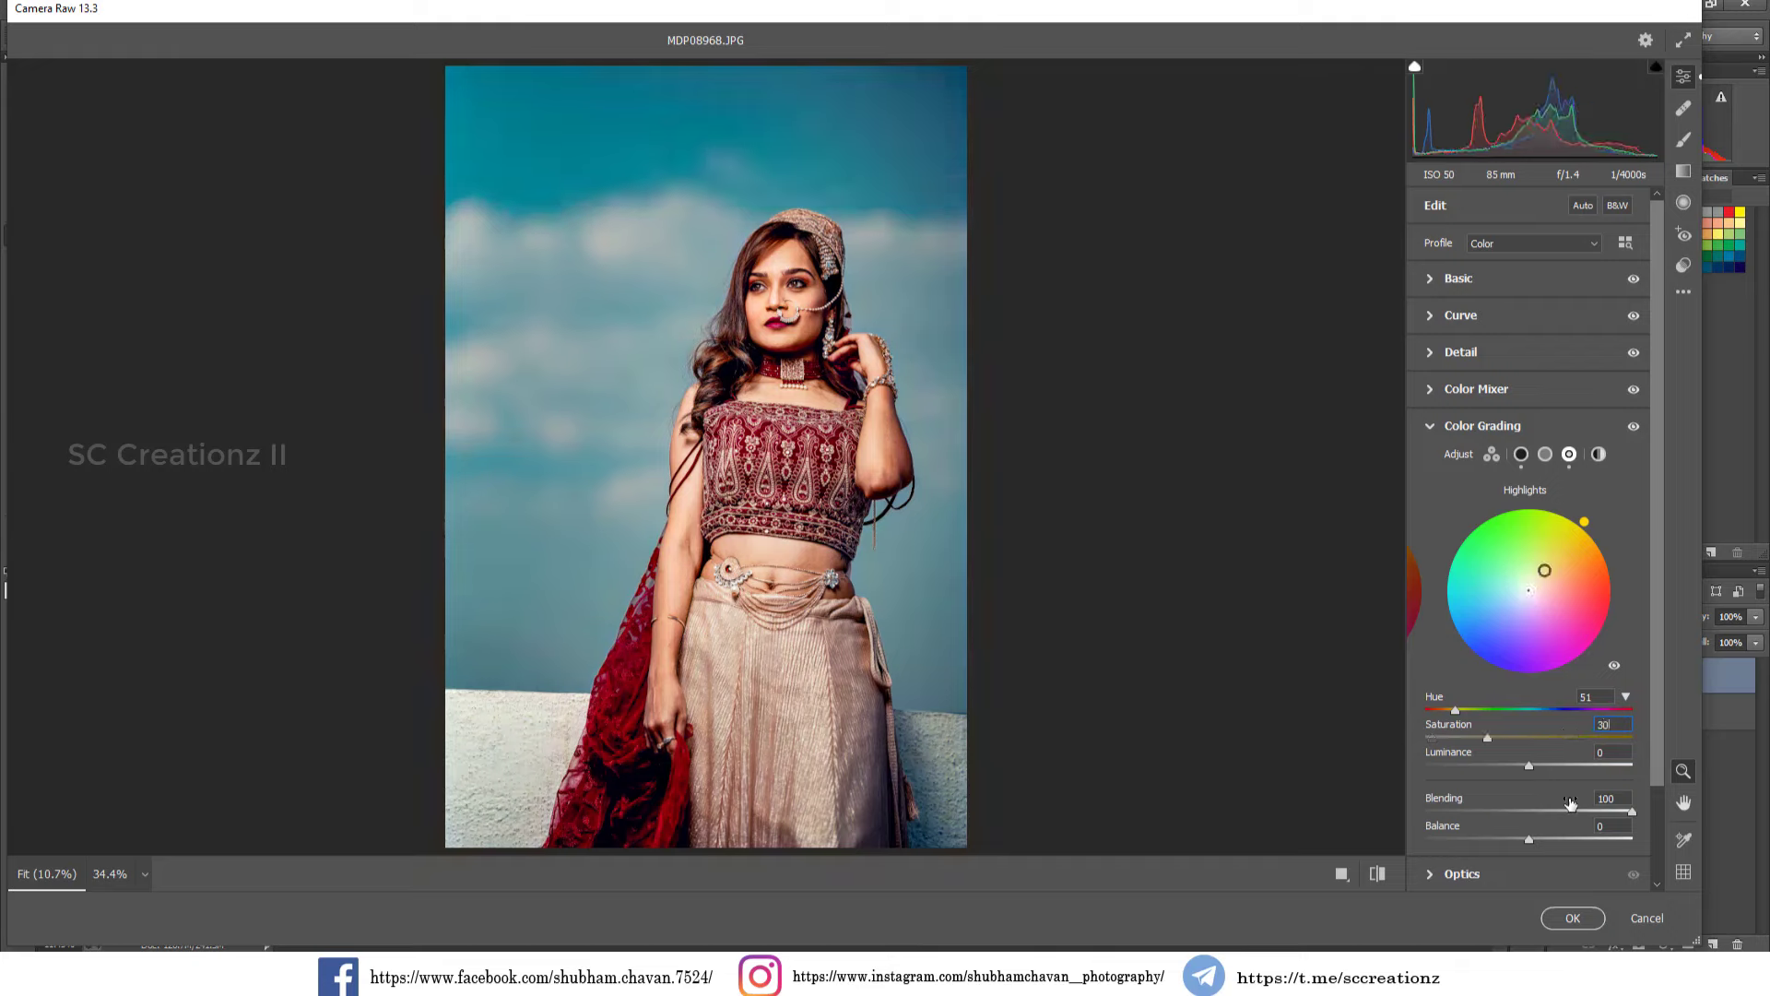
pyautogui.scroll(-1, 1567, 793)
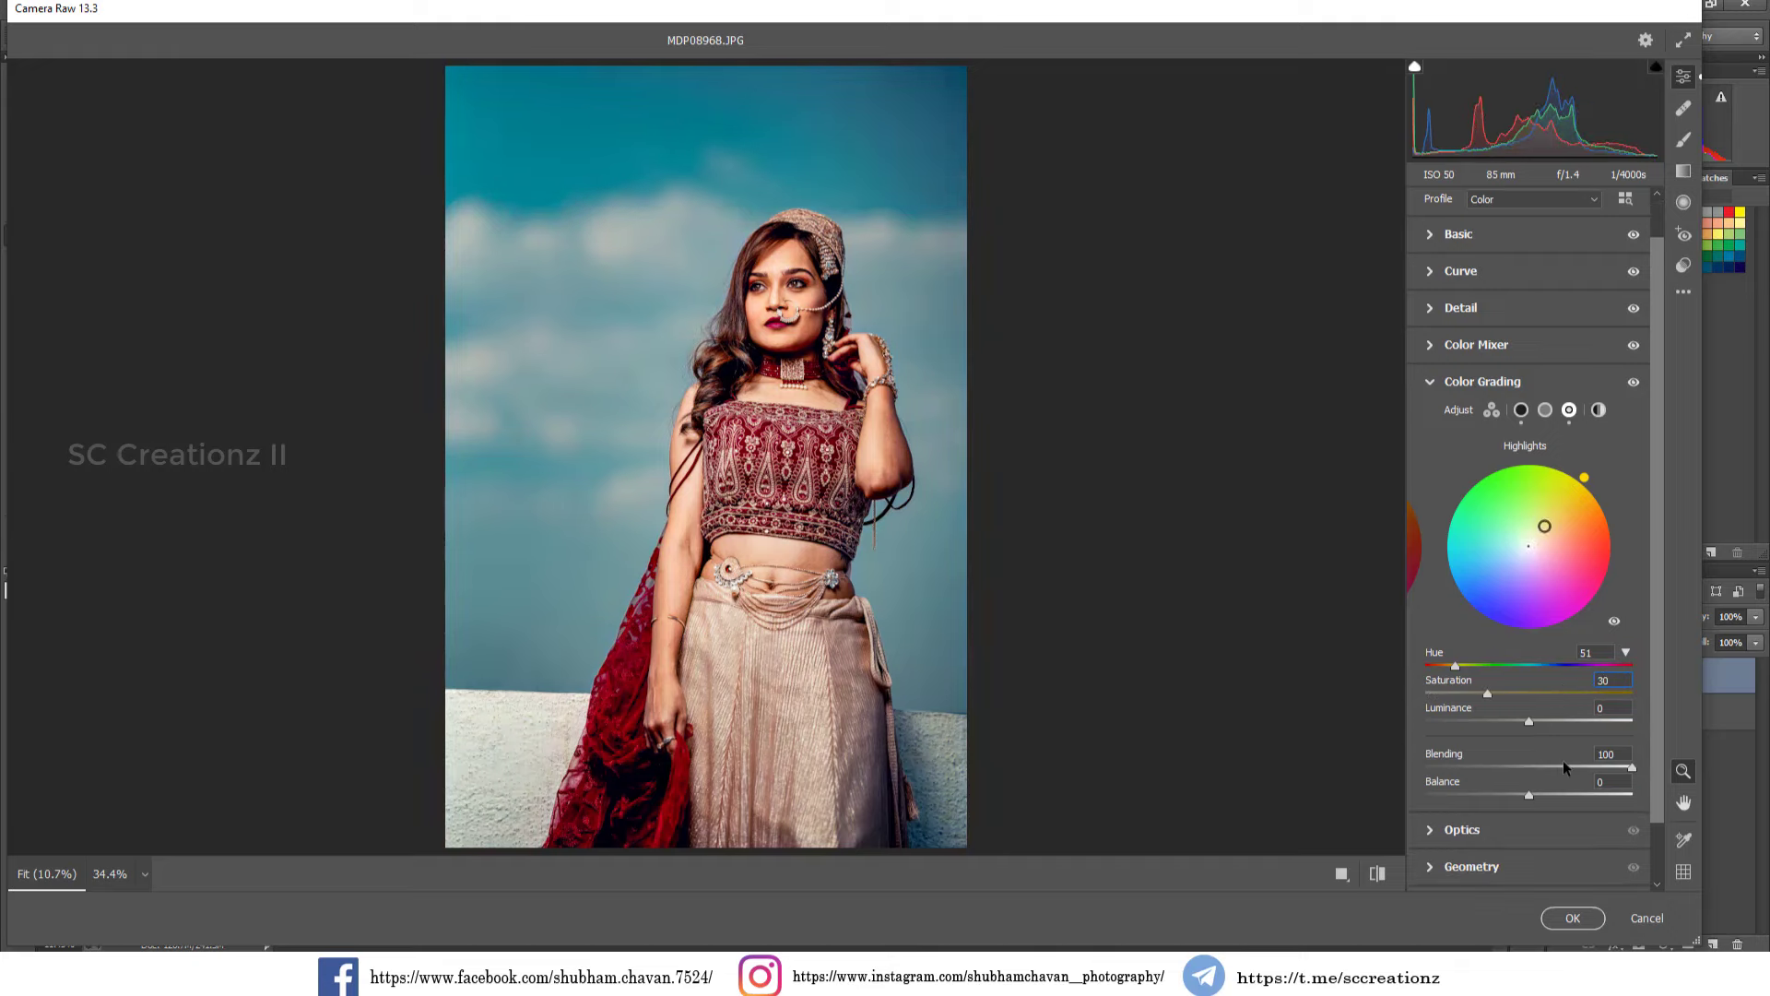
pyautogui.click(1524, 412)
pyautogui.click(1569, 415)
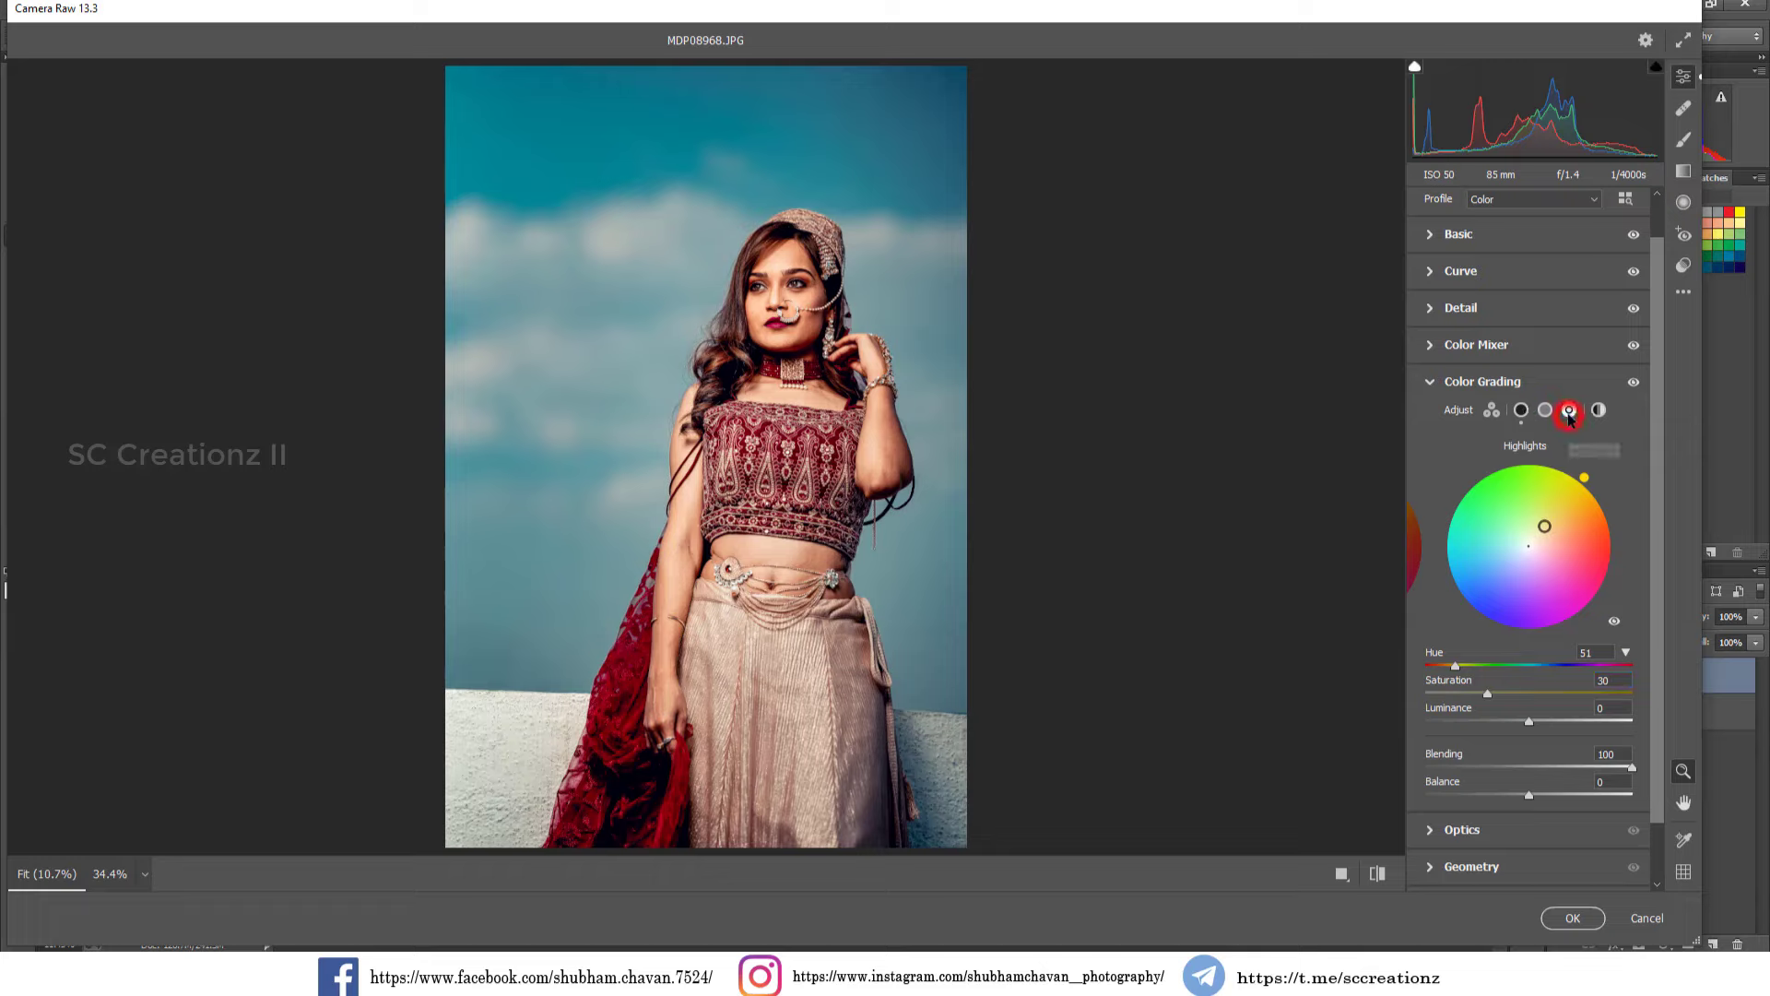
pyautogui.scroll(-2, 1528, 443)
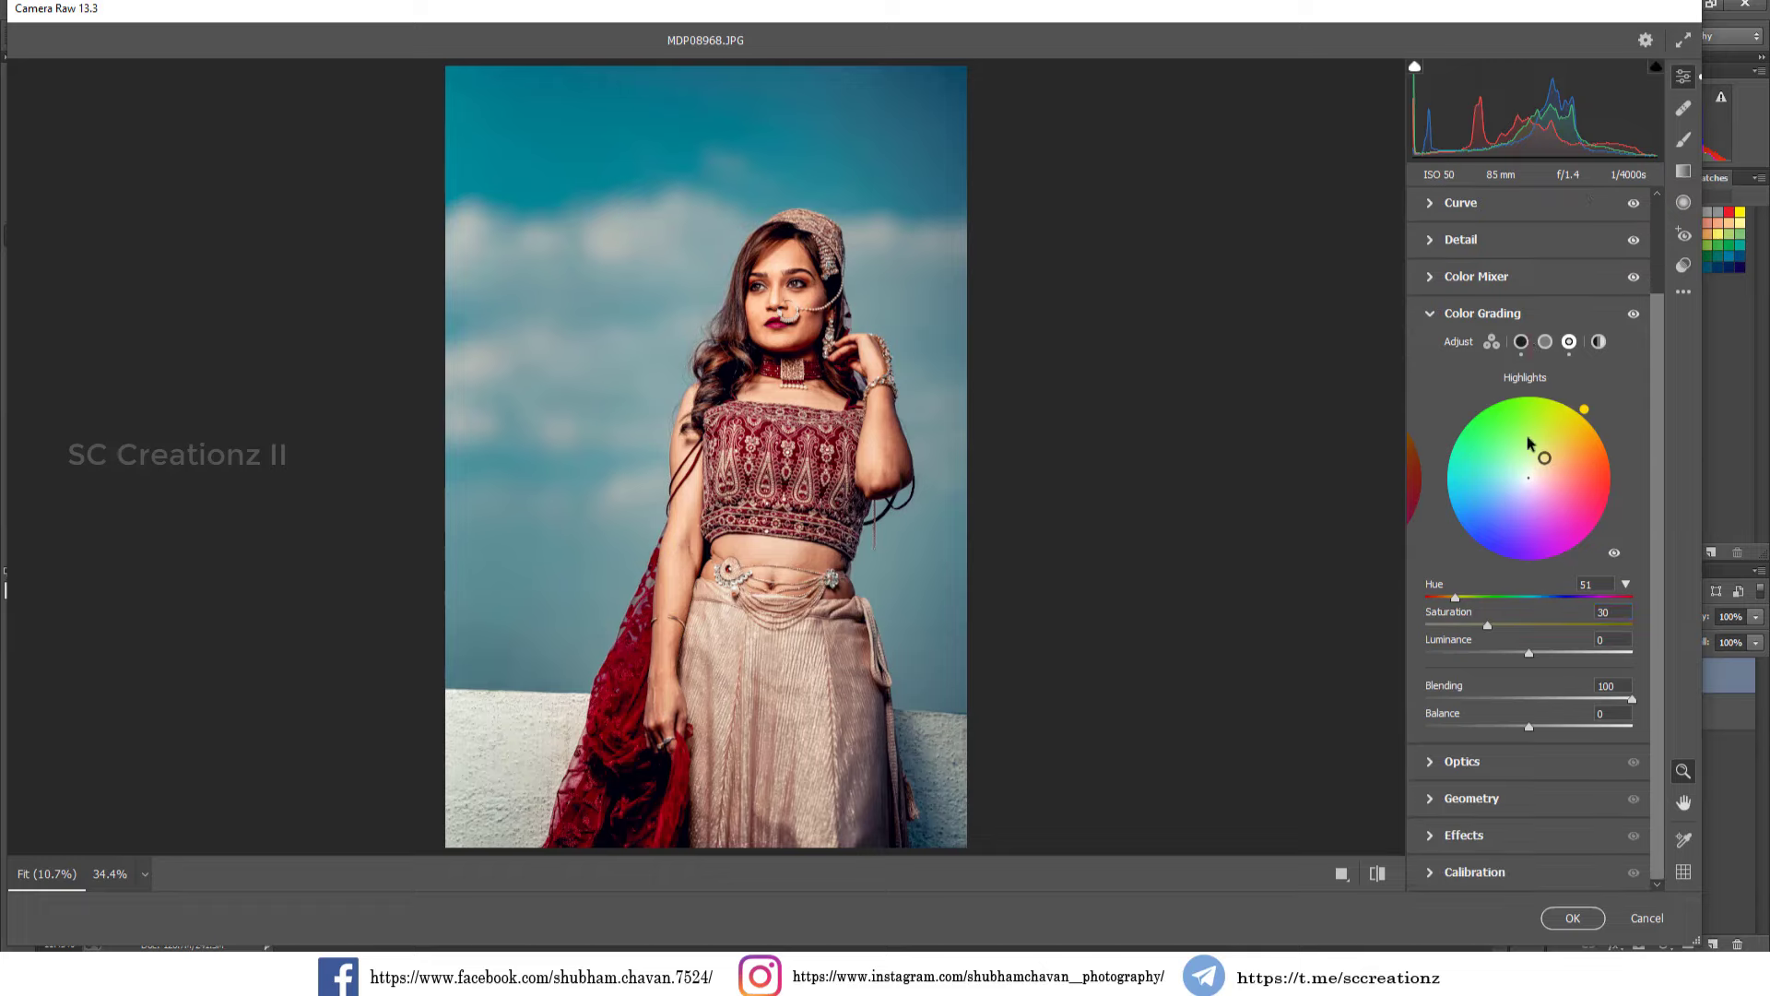
pyautogui.click(1521, 341)
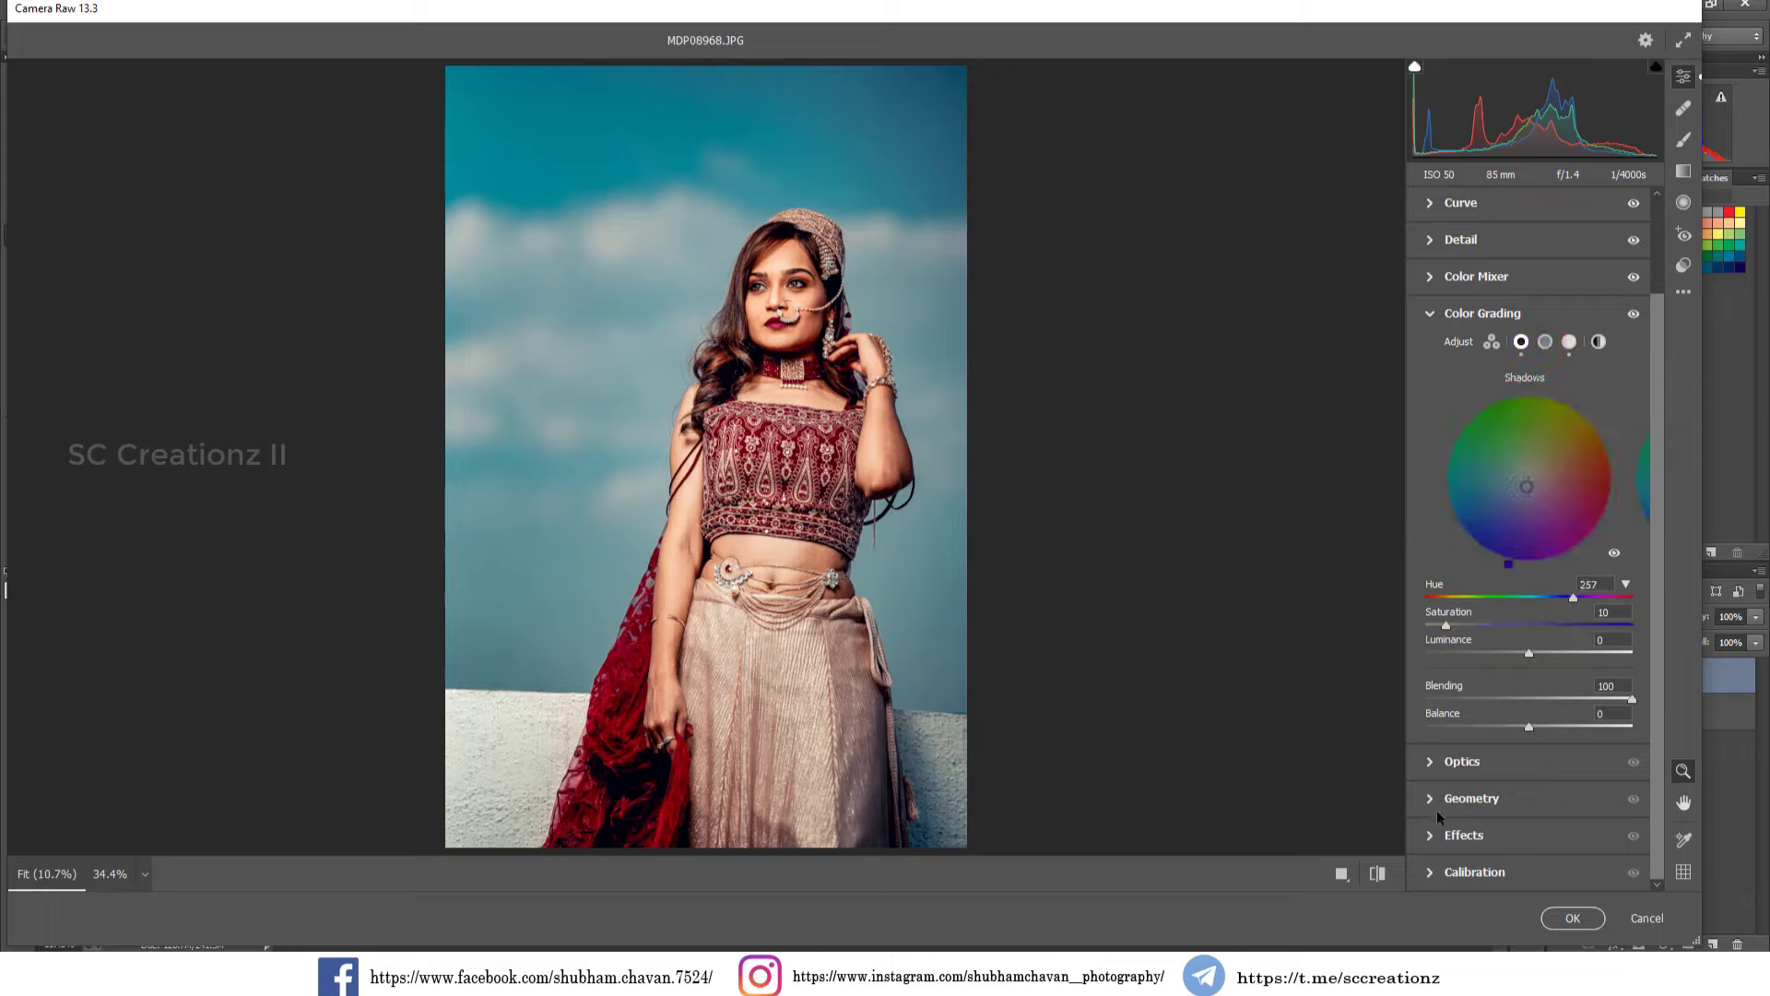
# Calibrate the blue primary to hue -10, saturation +31, the green primary to hue +6, saturation -19, and the red primary saturation to -9.
pyautogui.click(1432, 871)
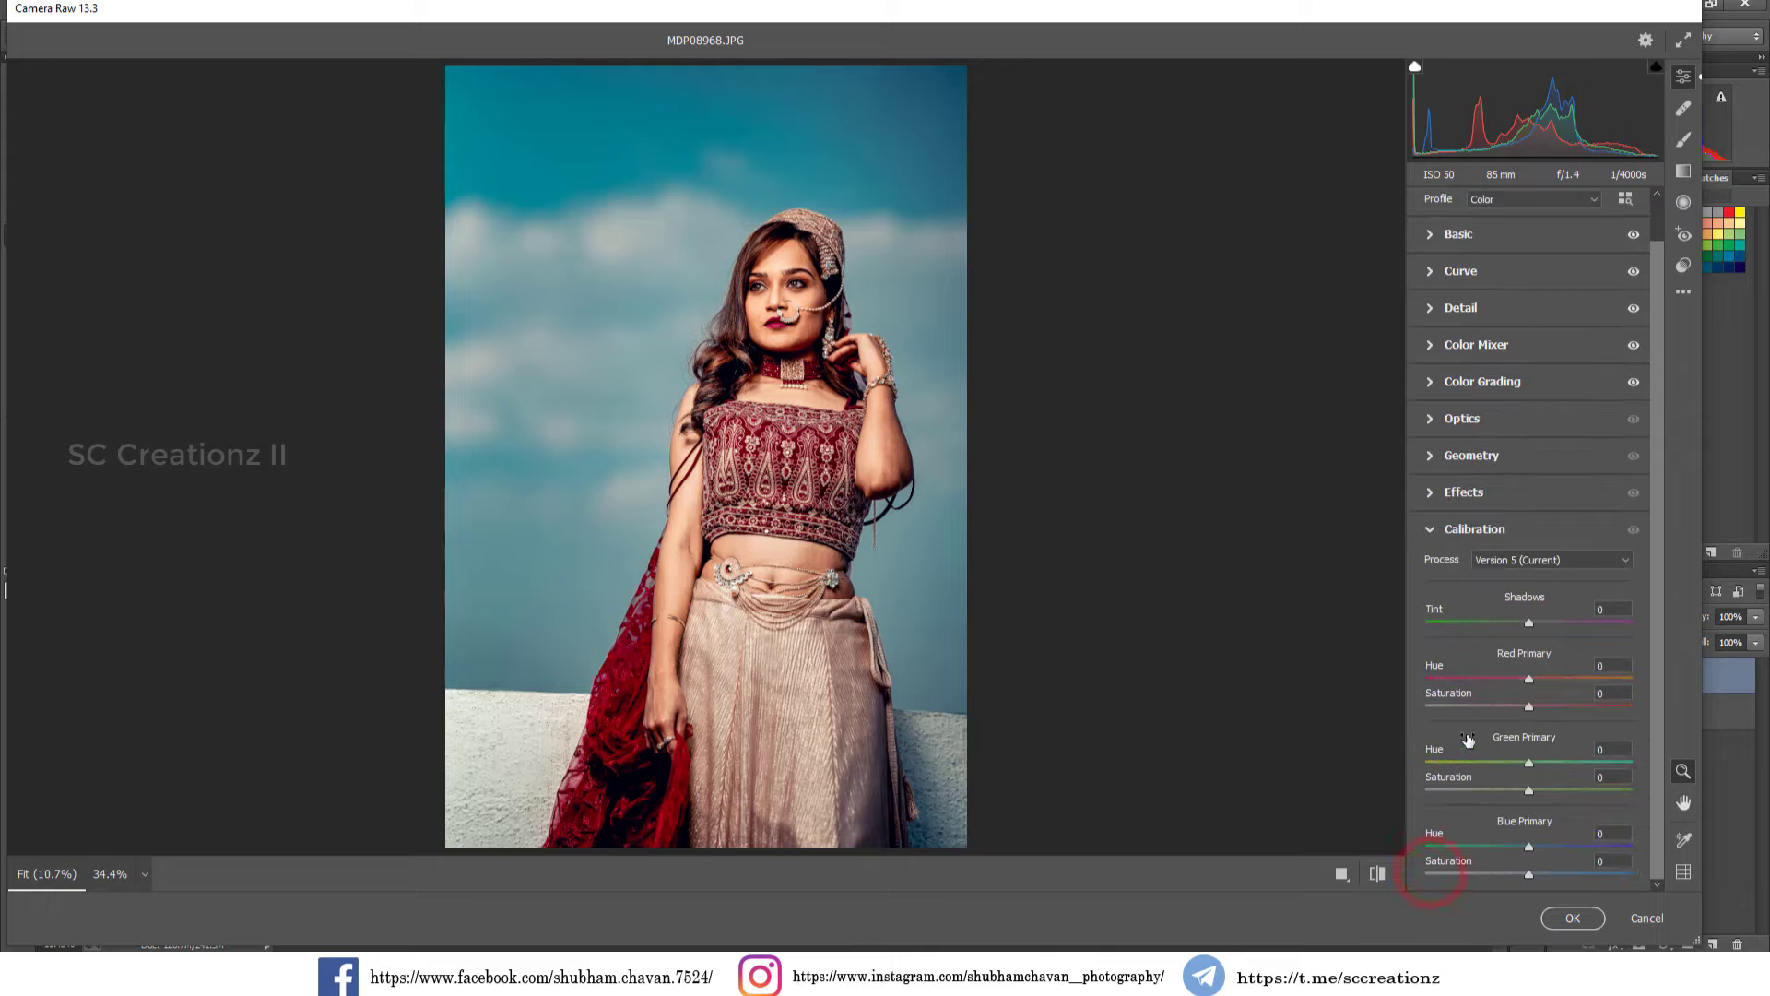
pyautogui.click(1530, 875)
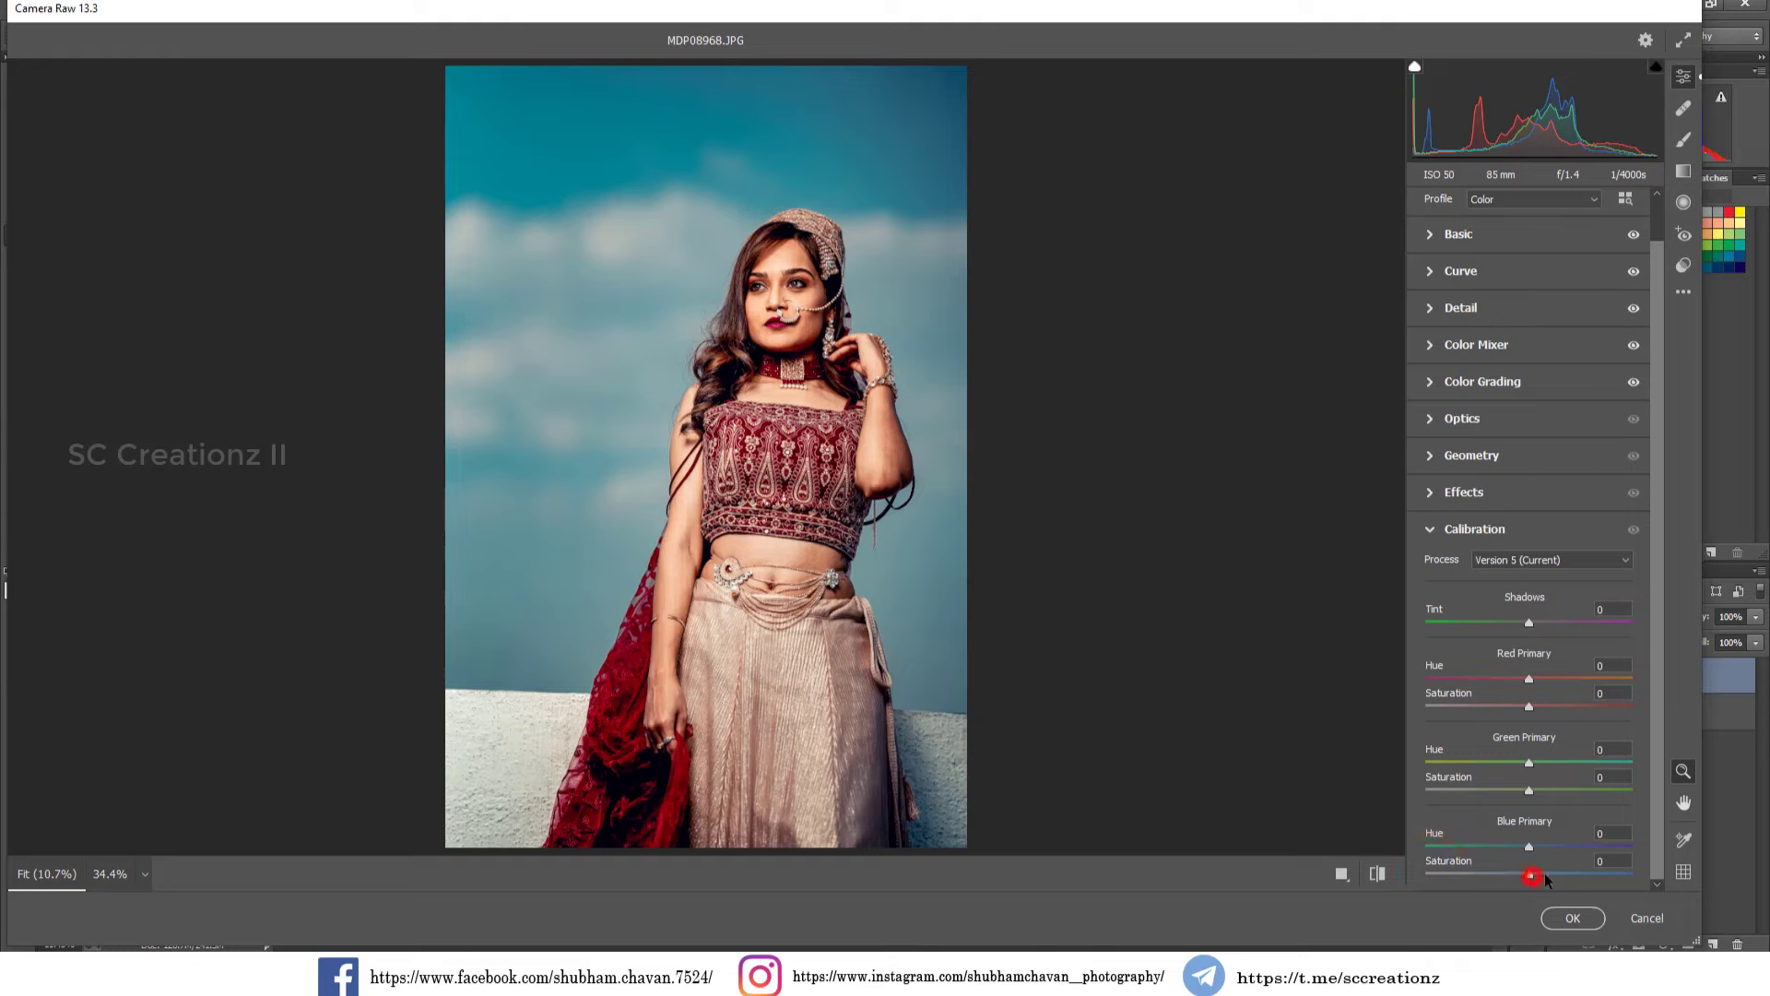
pyautogui.moveTo(1581, 872); pyautogui.dragTo(1518, 855)
pyautogui.moveTo(1529, 790)
pyautogui.mouseDown()
pyautogui.moveTo(1479, 792)
pyautogui.moveTo(1534, 769)
pyautogui.mouseUp()
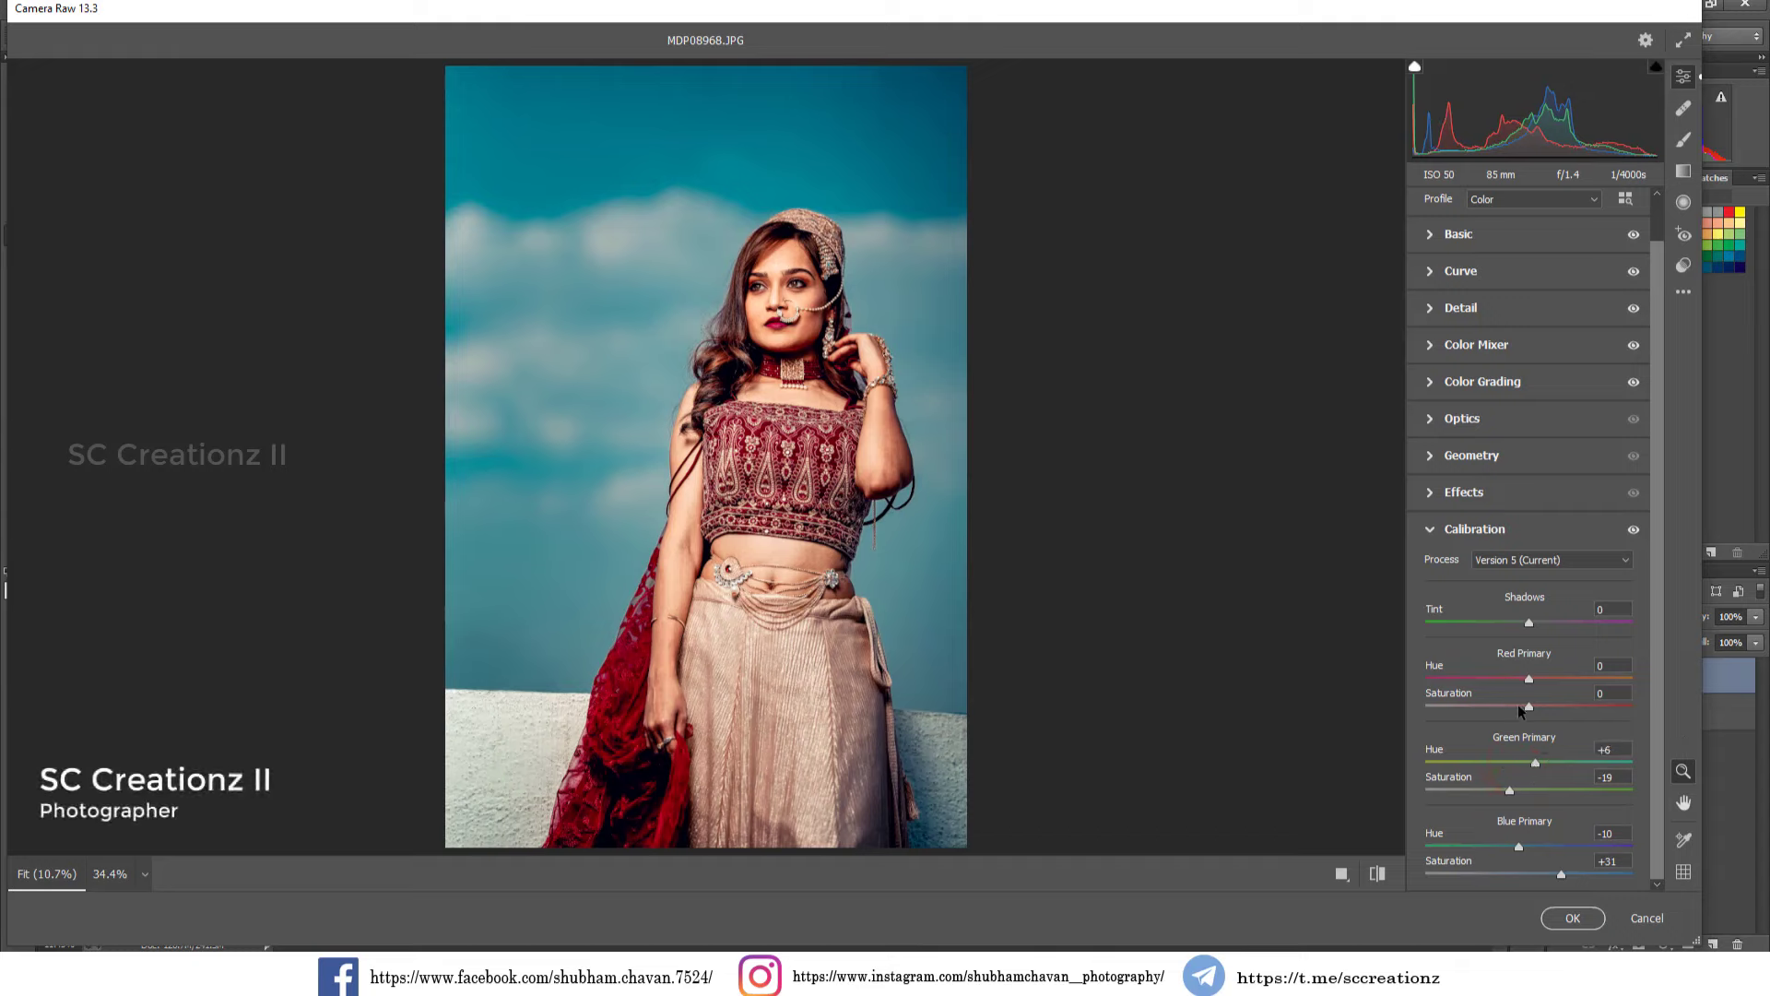
pyautogui.moveTo(1525, 705); pyautogui.dragTo(1519, 710)
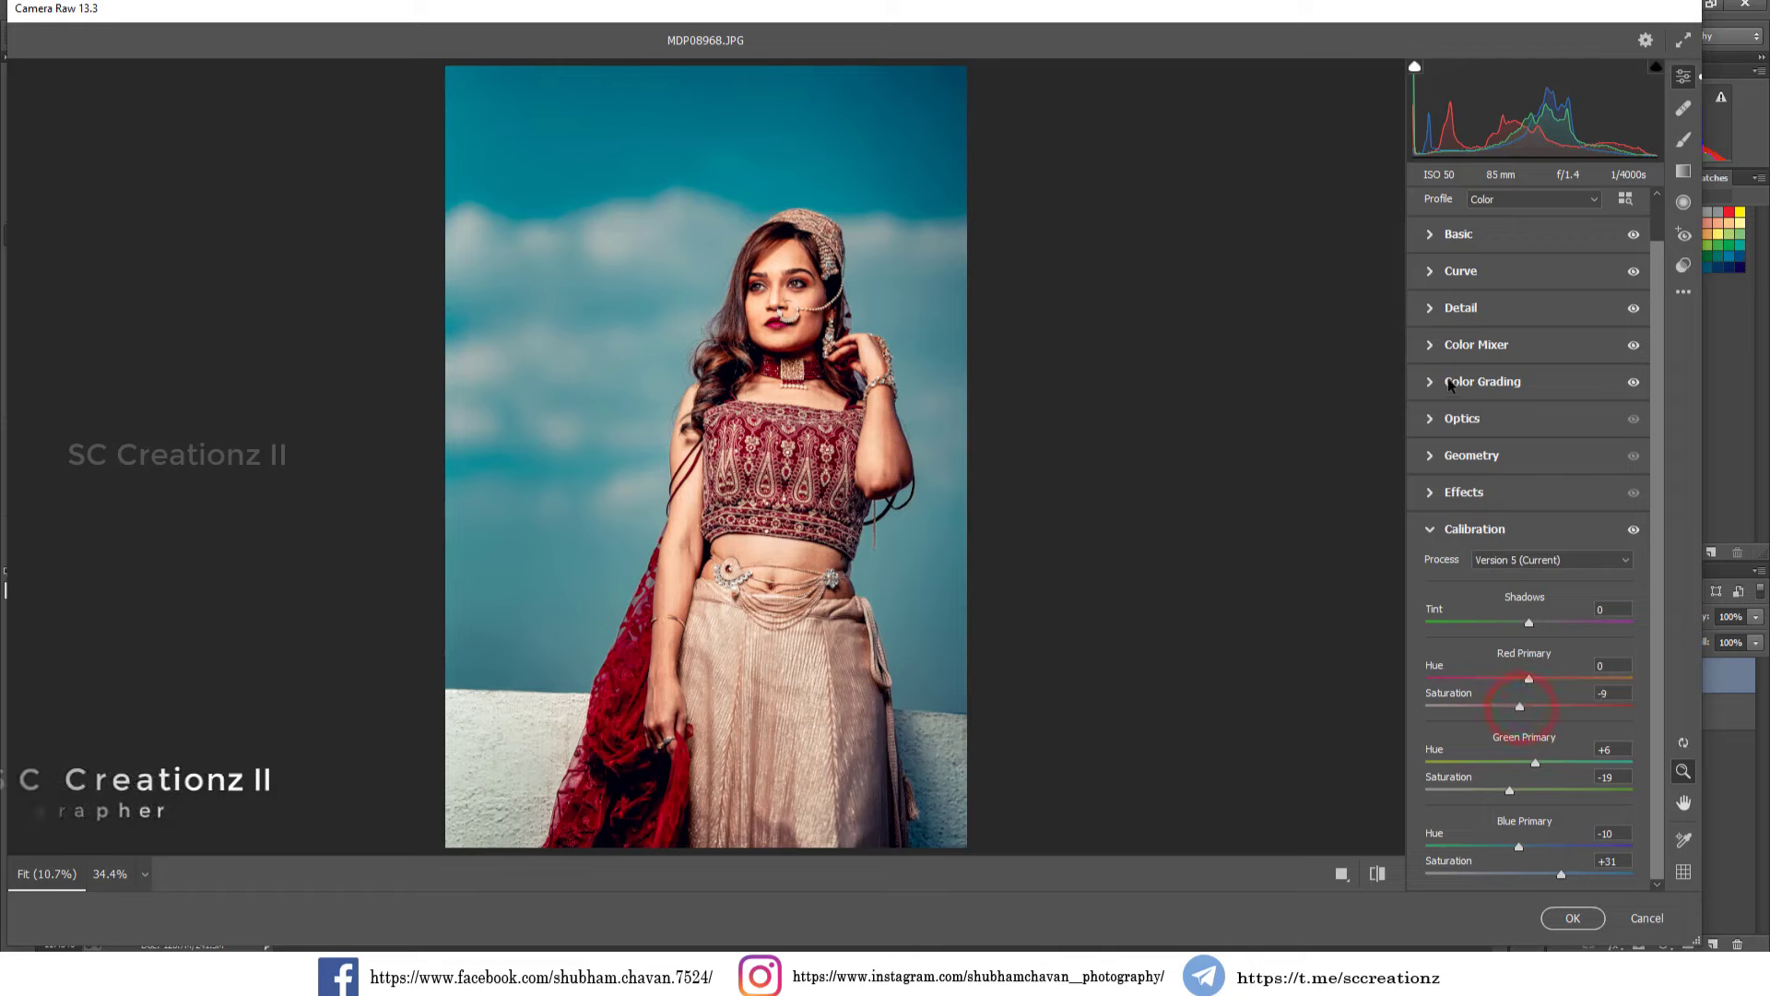
# Reduce the color mixer saturation to +25 for reds and -20 for oranges, comparing the face in a before/after view.
pyautogui.click(1431, 344)
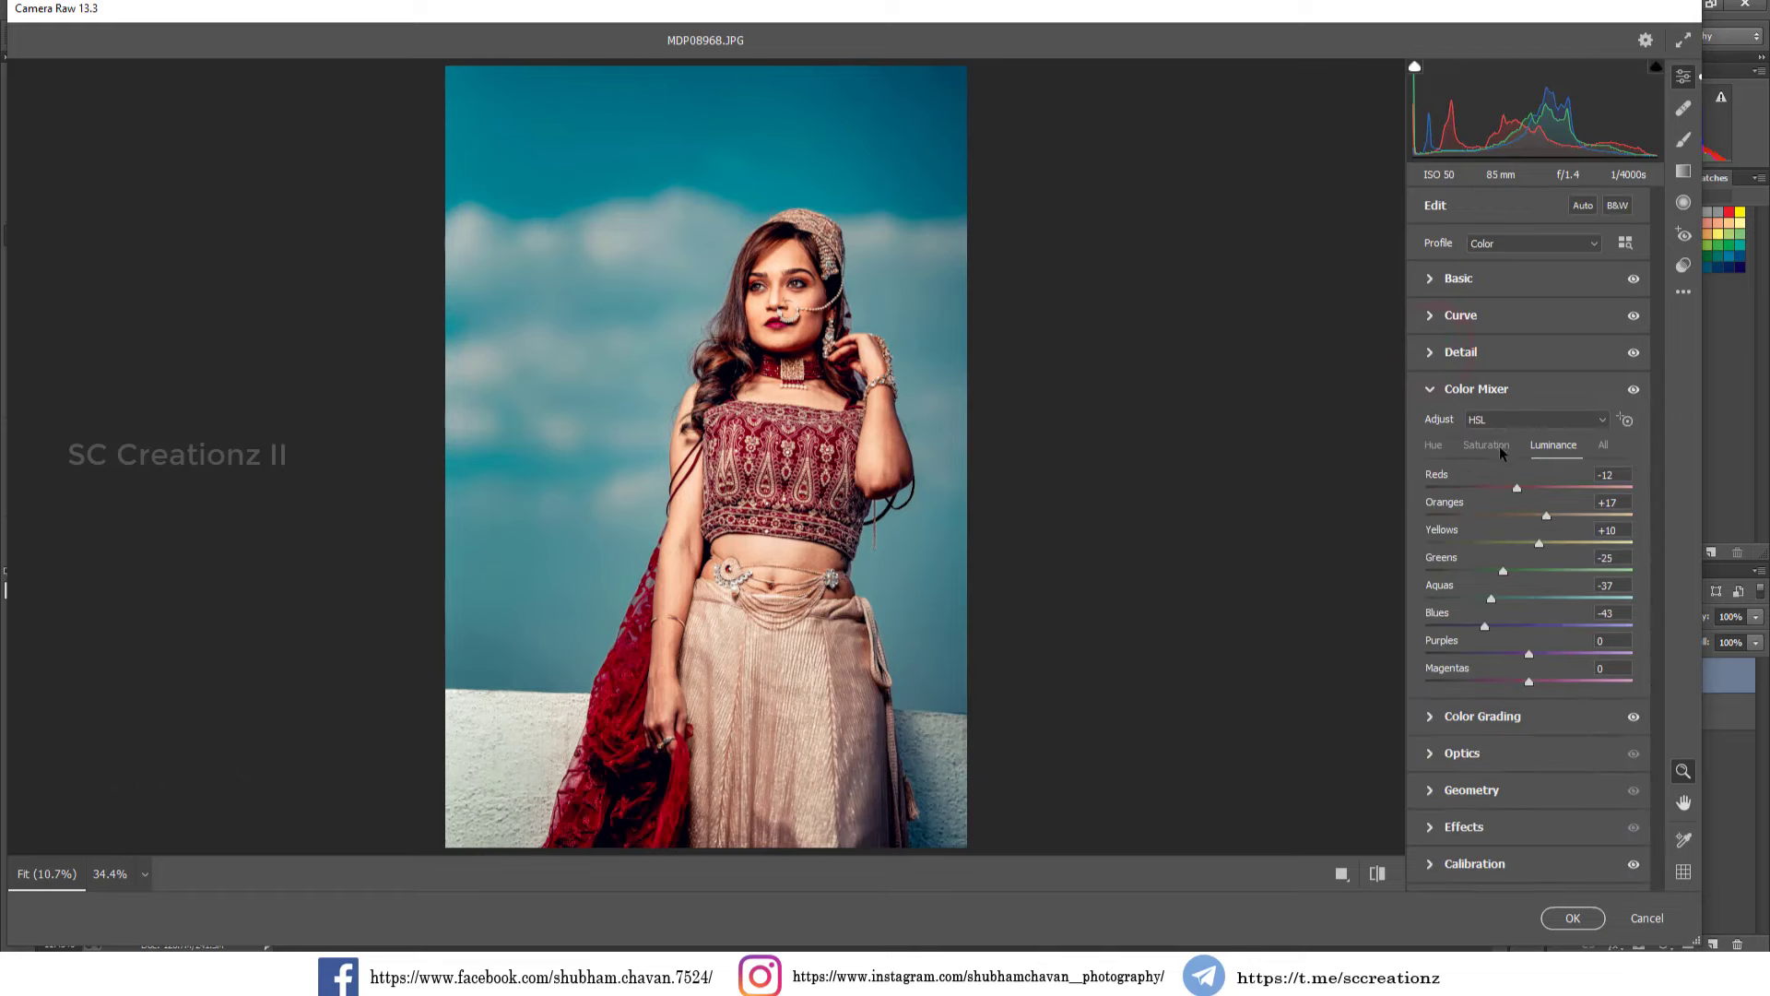
pyautogui.click(1499, 447)
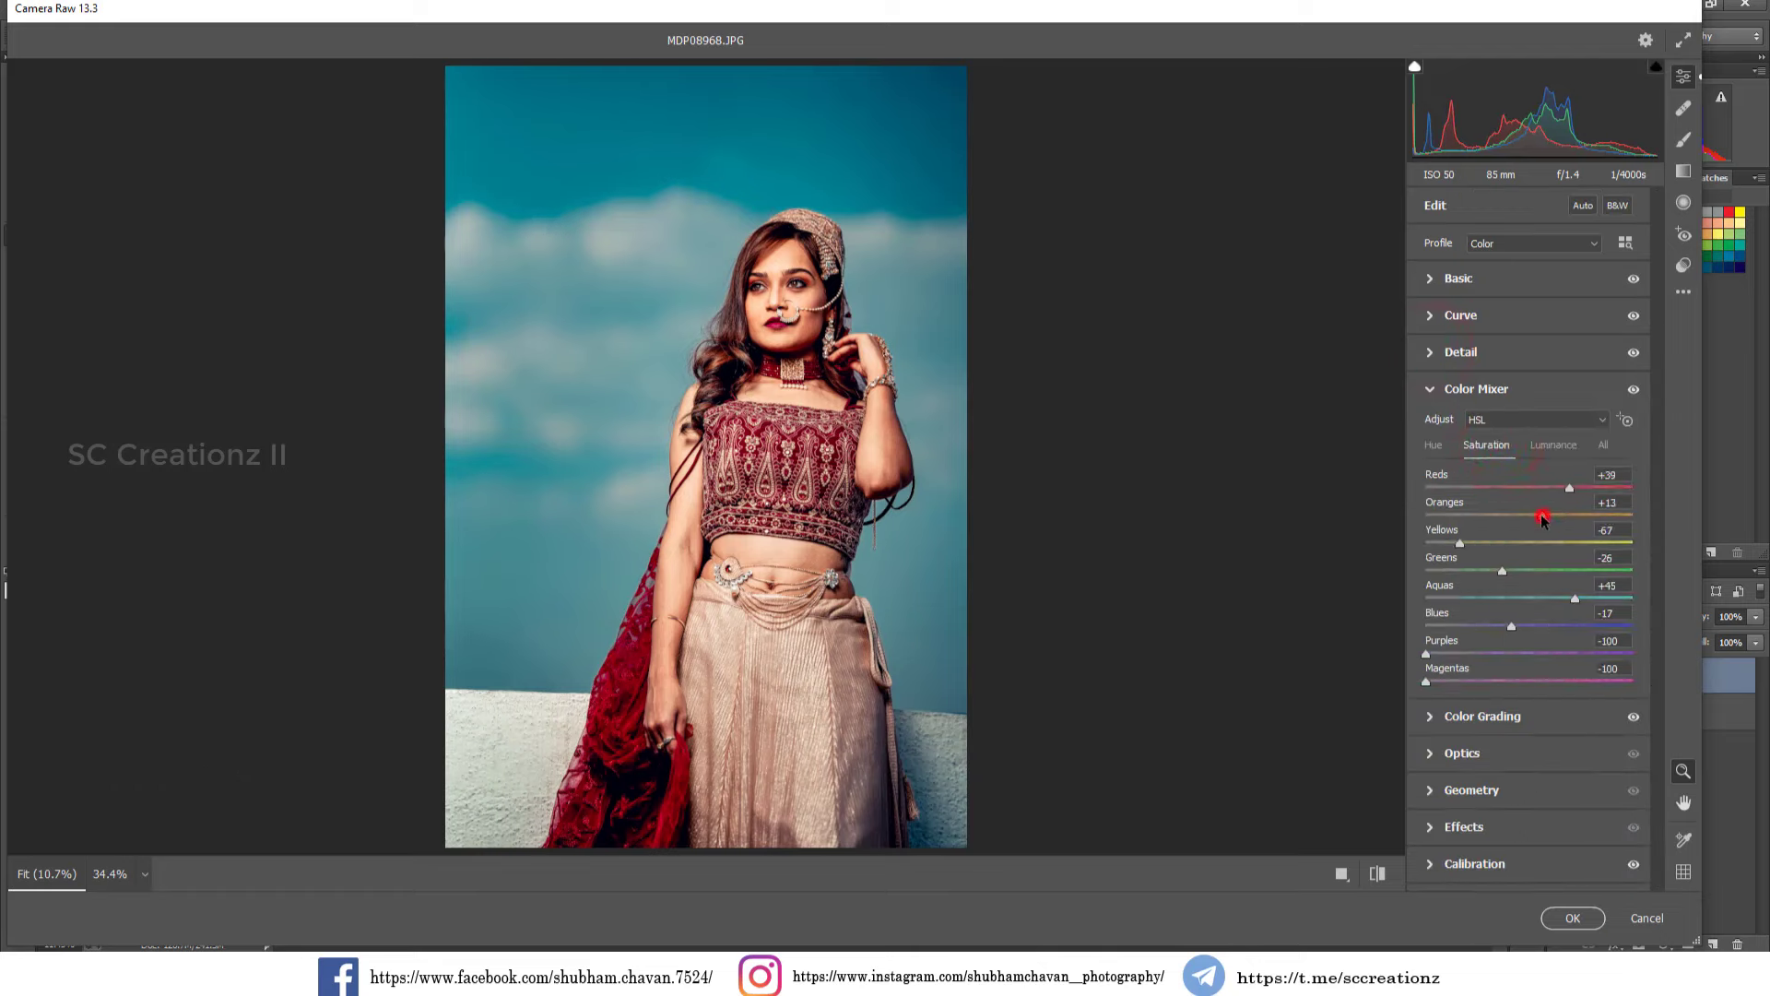
pyautogui.moveTo(1544, 517)
pyautogui.mouseDown()
pyautogui.moveTo(1502, 518)
pyautogui.moveTo(1592, 499)
pyautogui.moveTo(1558, 491)
pyautogui.moveTo(1526, 519)
pyautogui.mouseUp()
pyautogui.click(781, 300)
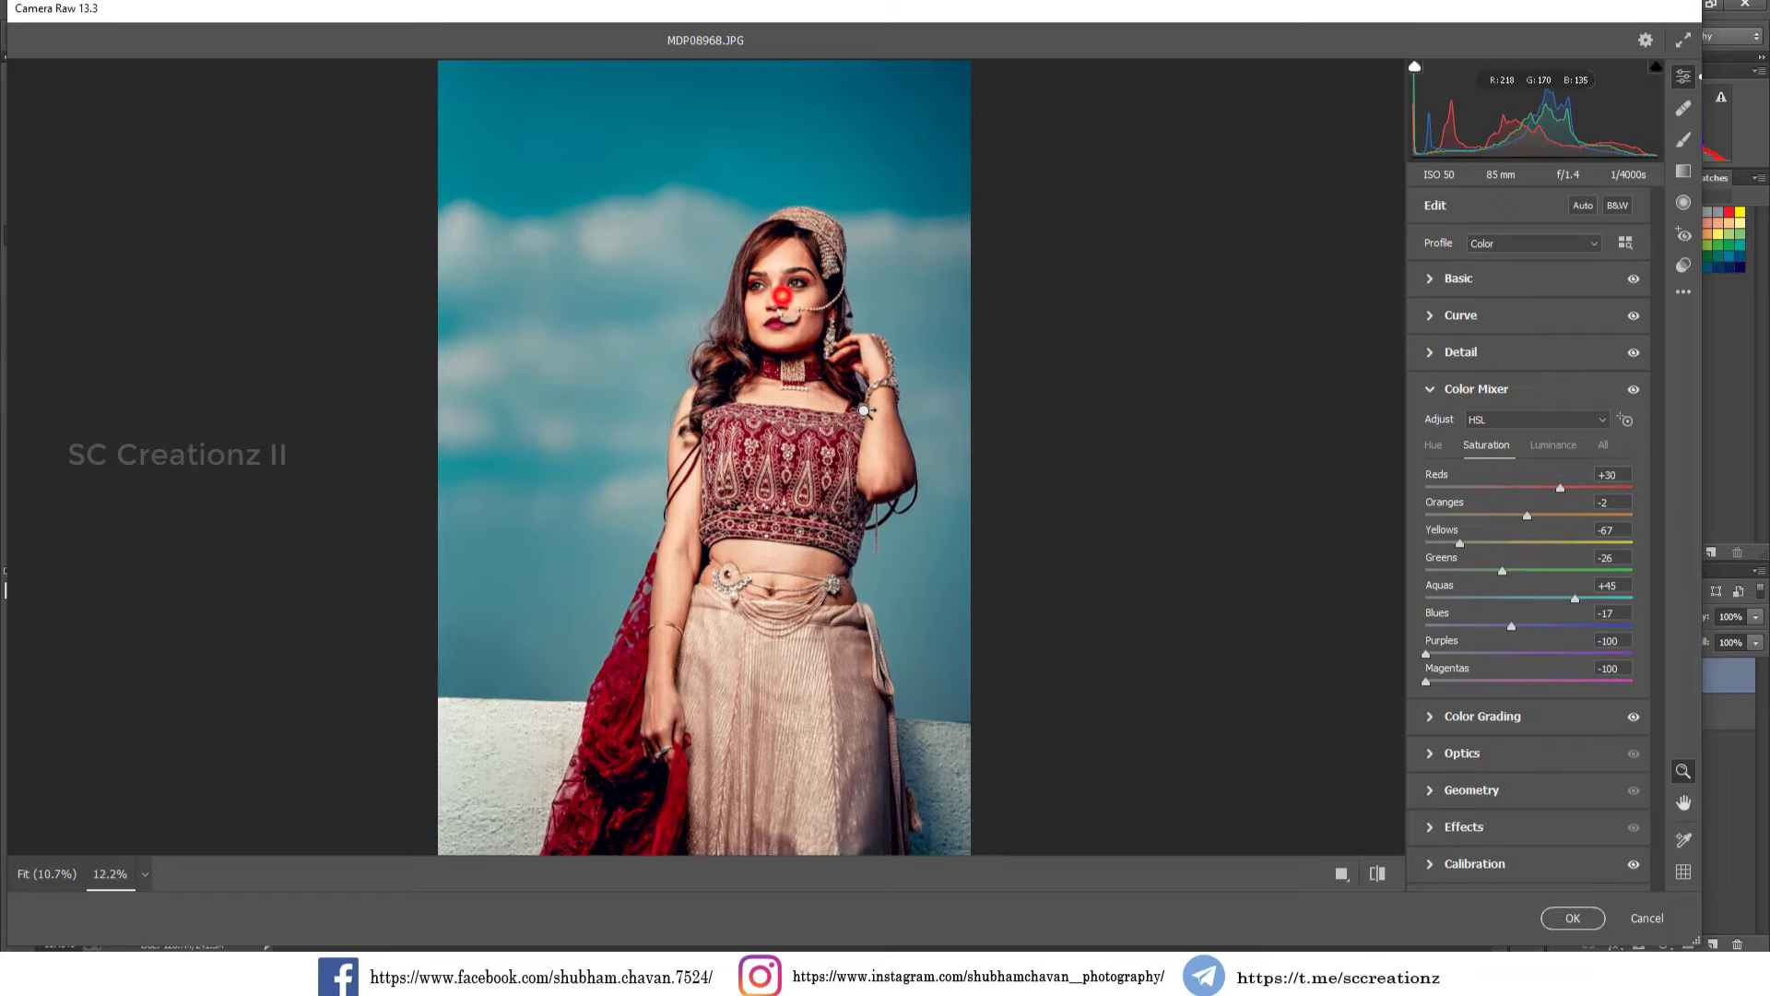
pyautogui.click(852, 382)
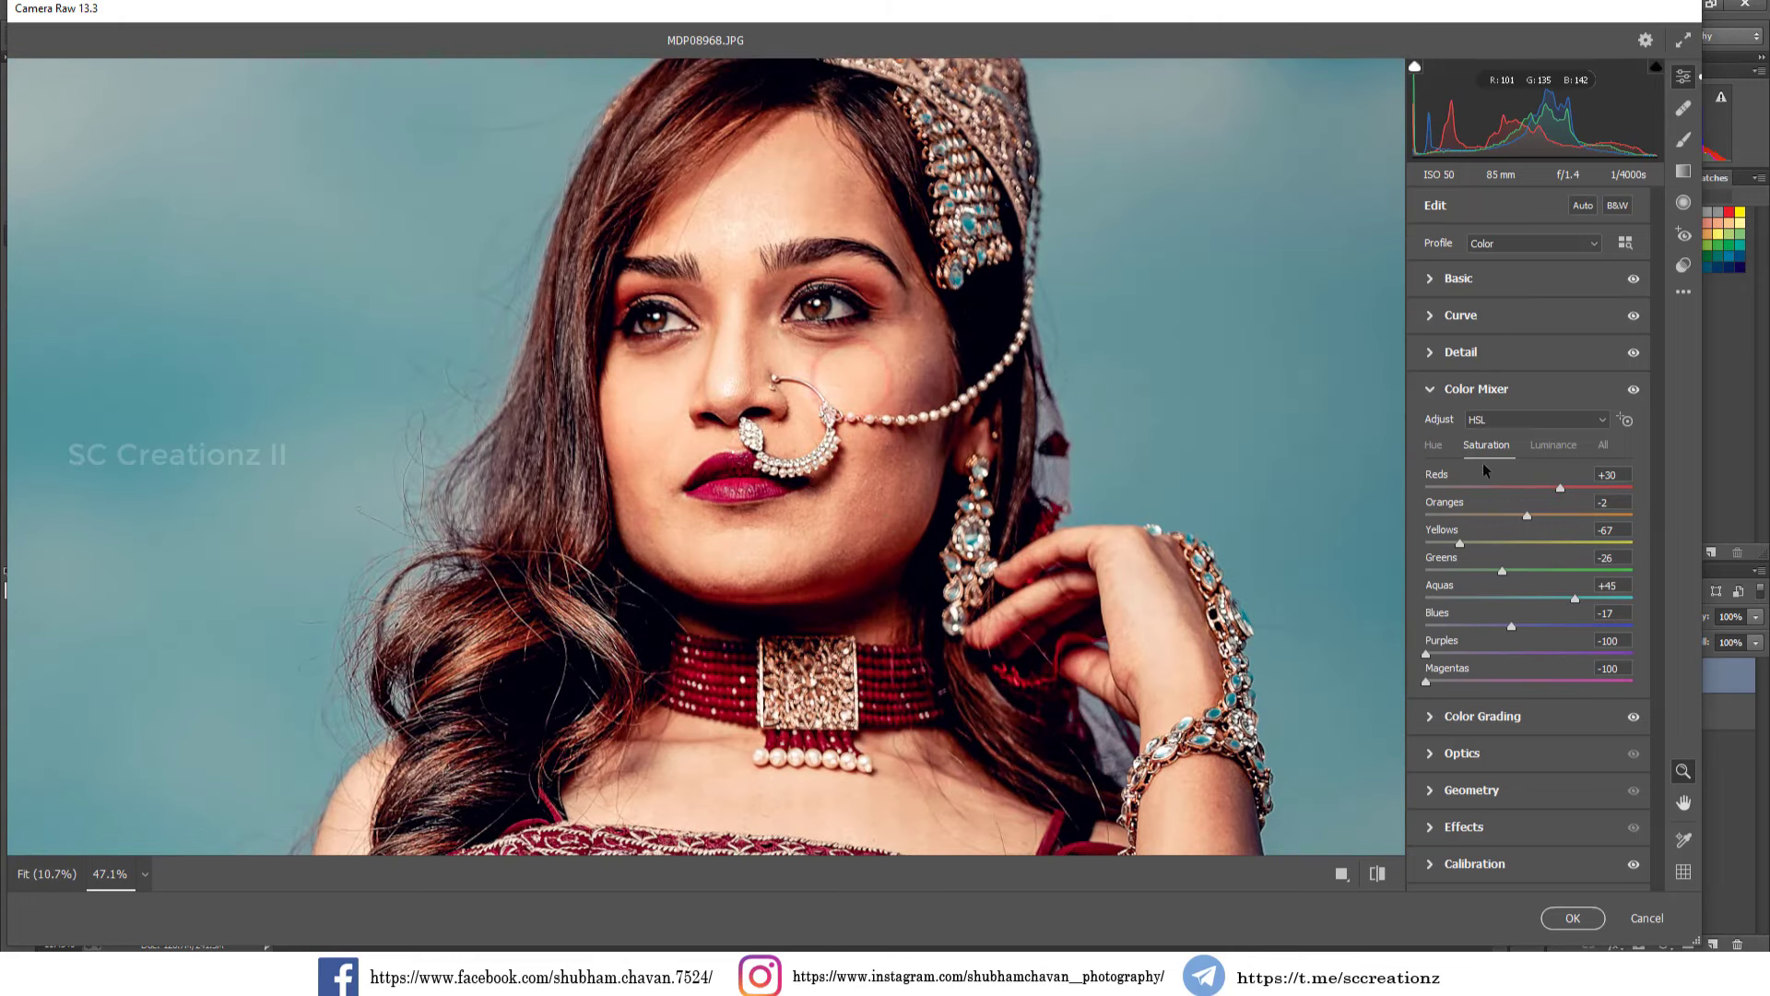
pyautogui.moveTo(1526, 520)
pyautogui.mouseDown()
pyautogui.moveTo(1433, 522)
pyautogui.moveTo(1555, 530)
pyautogui.moveTo(1505, 538)
pyautogui.mouseUp()
pyautogui.click(1341, 874)
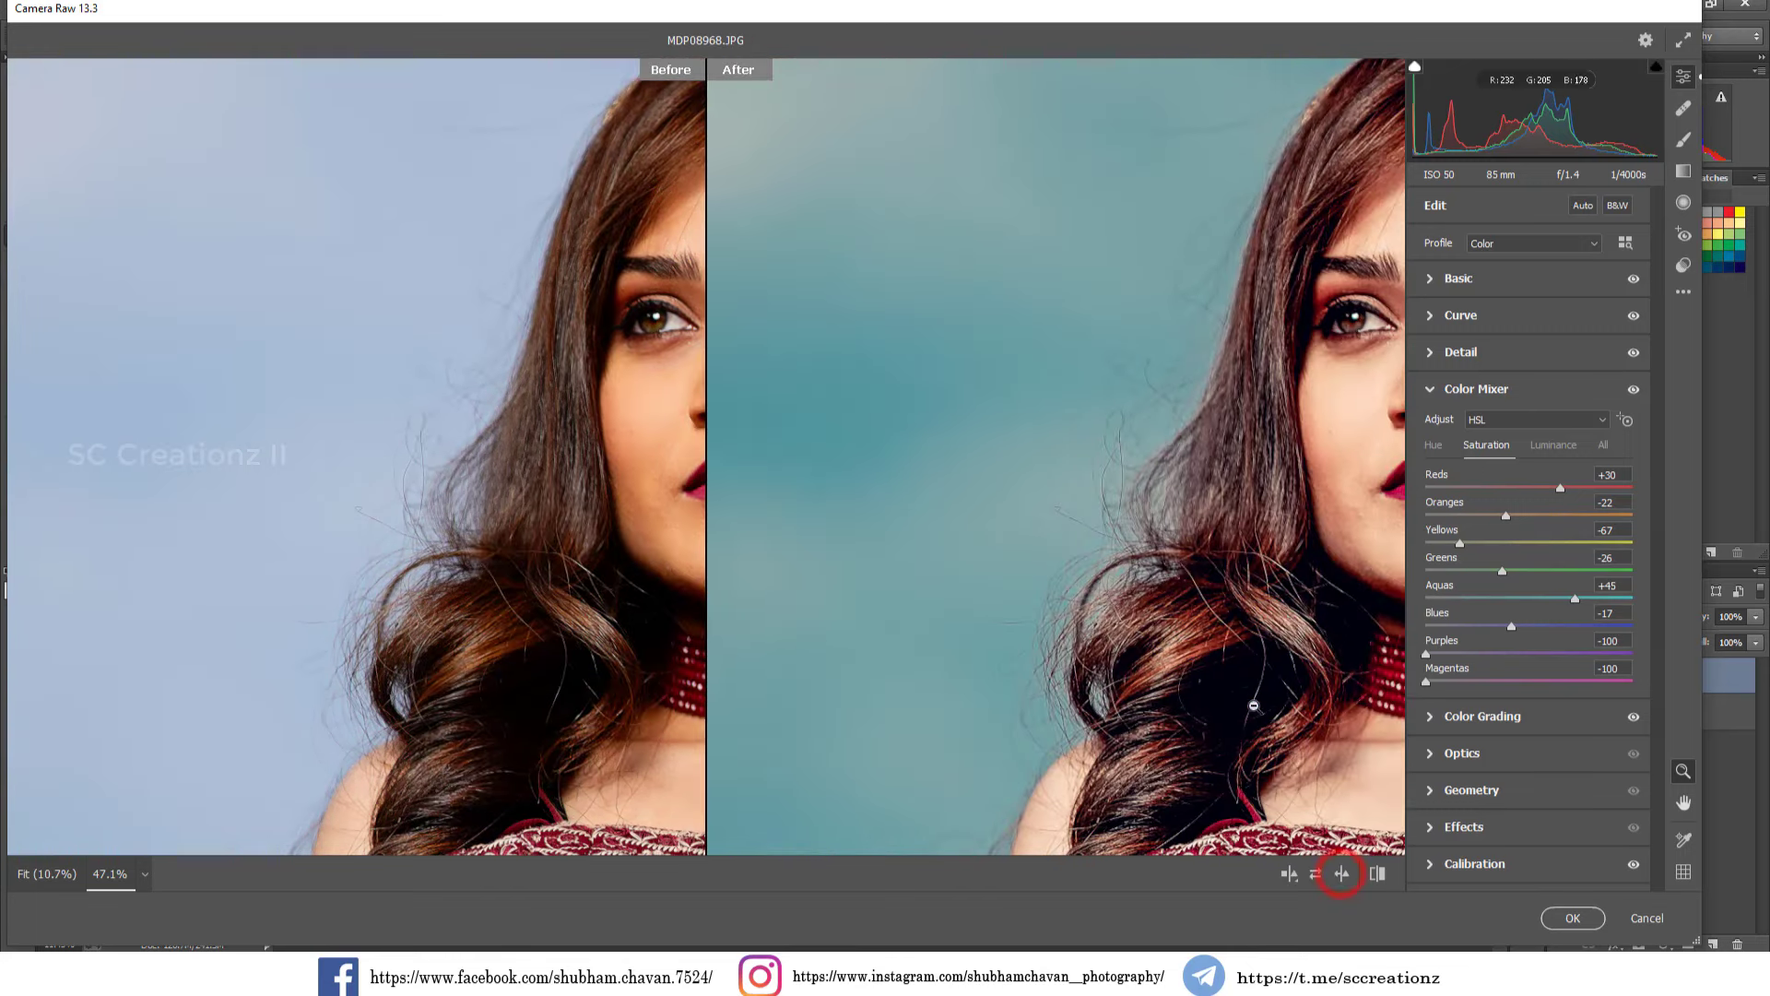
pyautogui.moveTo(1193, 644); pyautogui.dragTo(836, 709)
pyautogui.moveTo(1236, 547); pyautogui.dragTo(1156, 532)
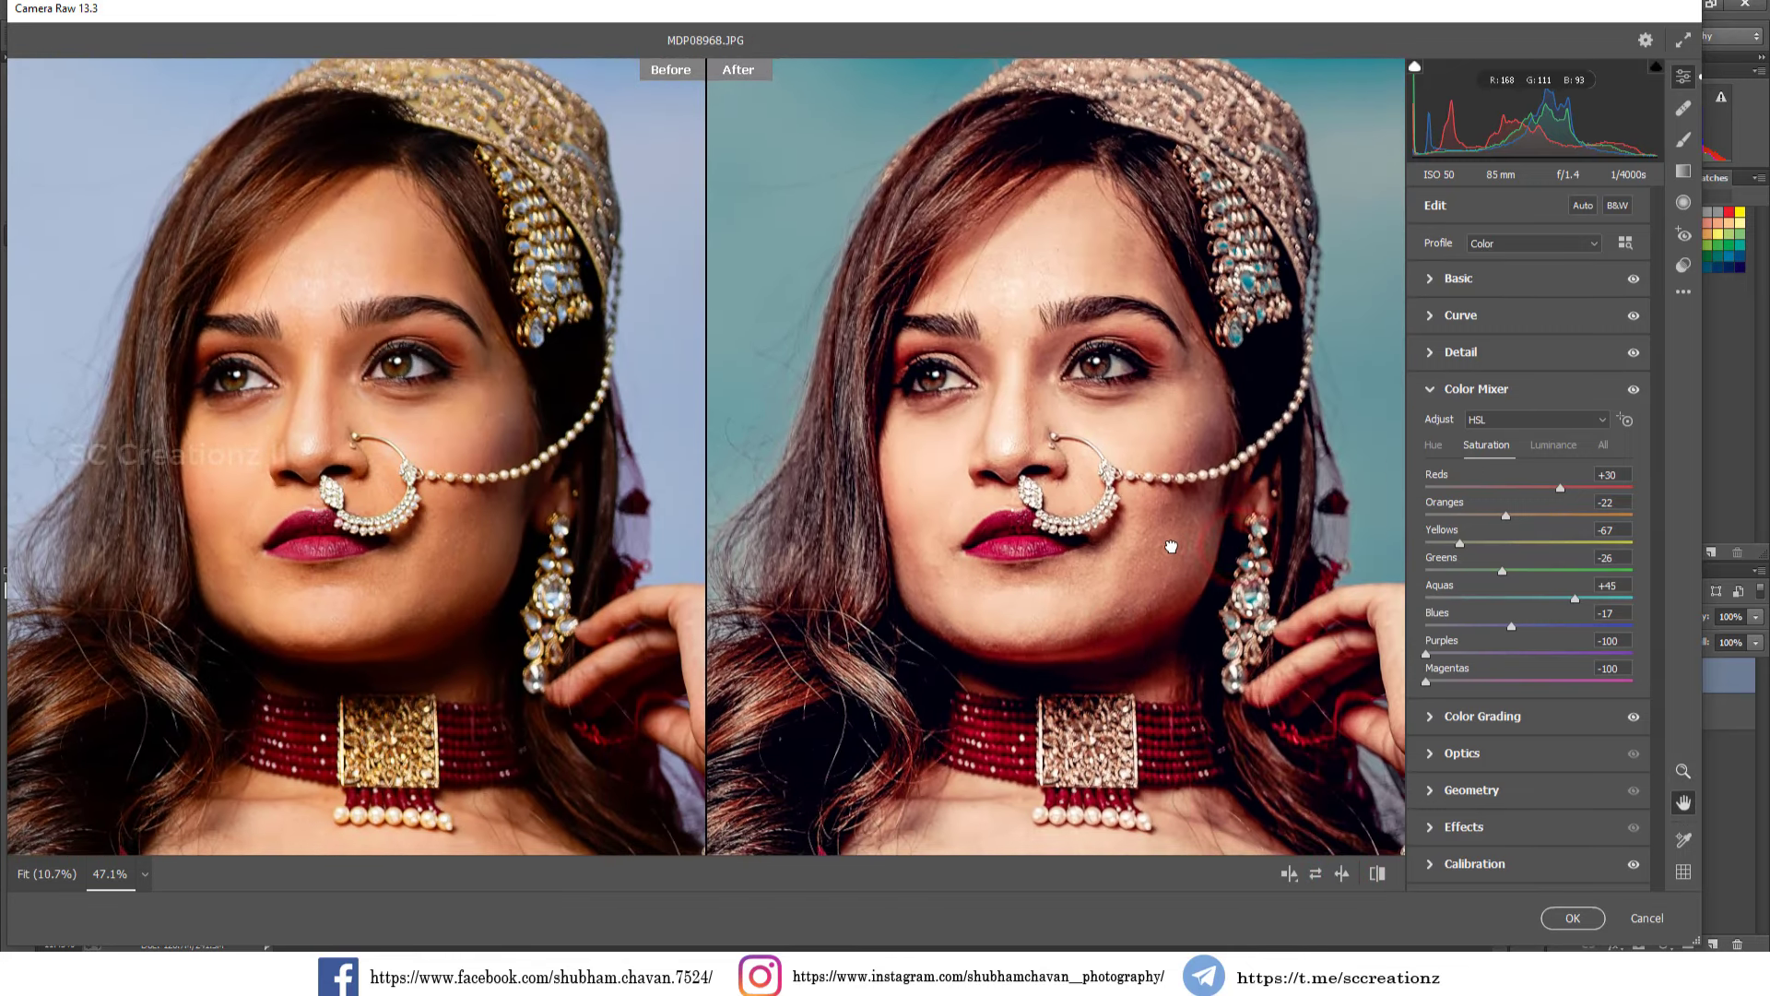
pyautogui.moveTo(1556, 490); pyautogui.dragTo(1508, 521)
pyautogui.click(1546, 444)
pyautogui.click(1486, 445)
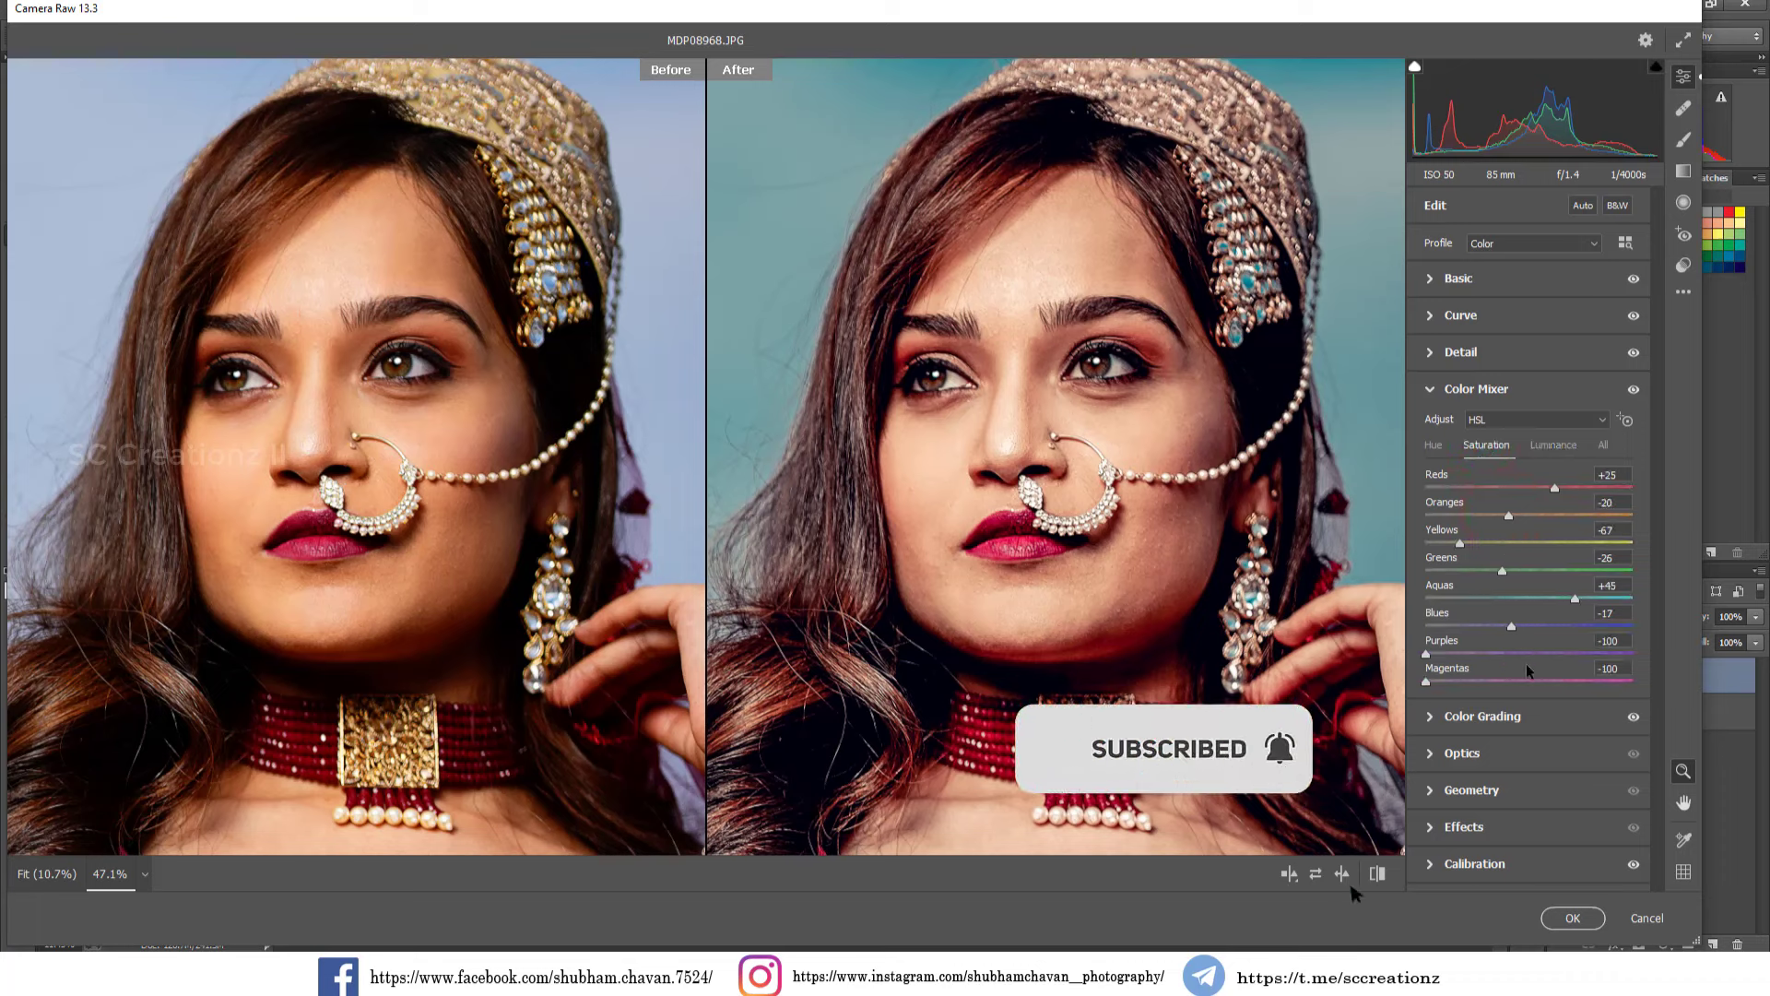
# Lower the red primary saturation to -13 in the calibration settings and apply the Camera Raw edits.
pyautogui.click(1456, 863)
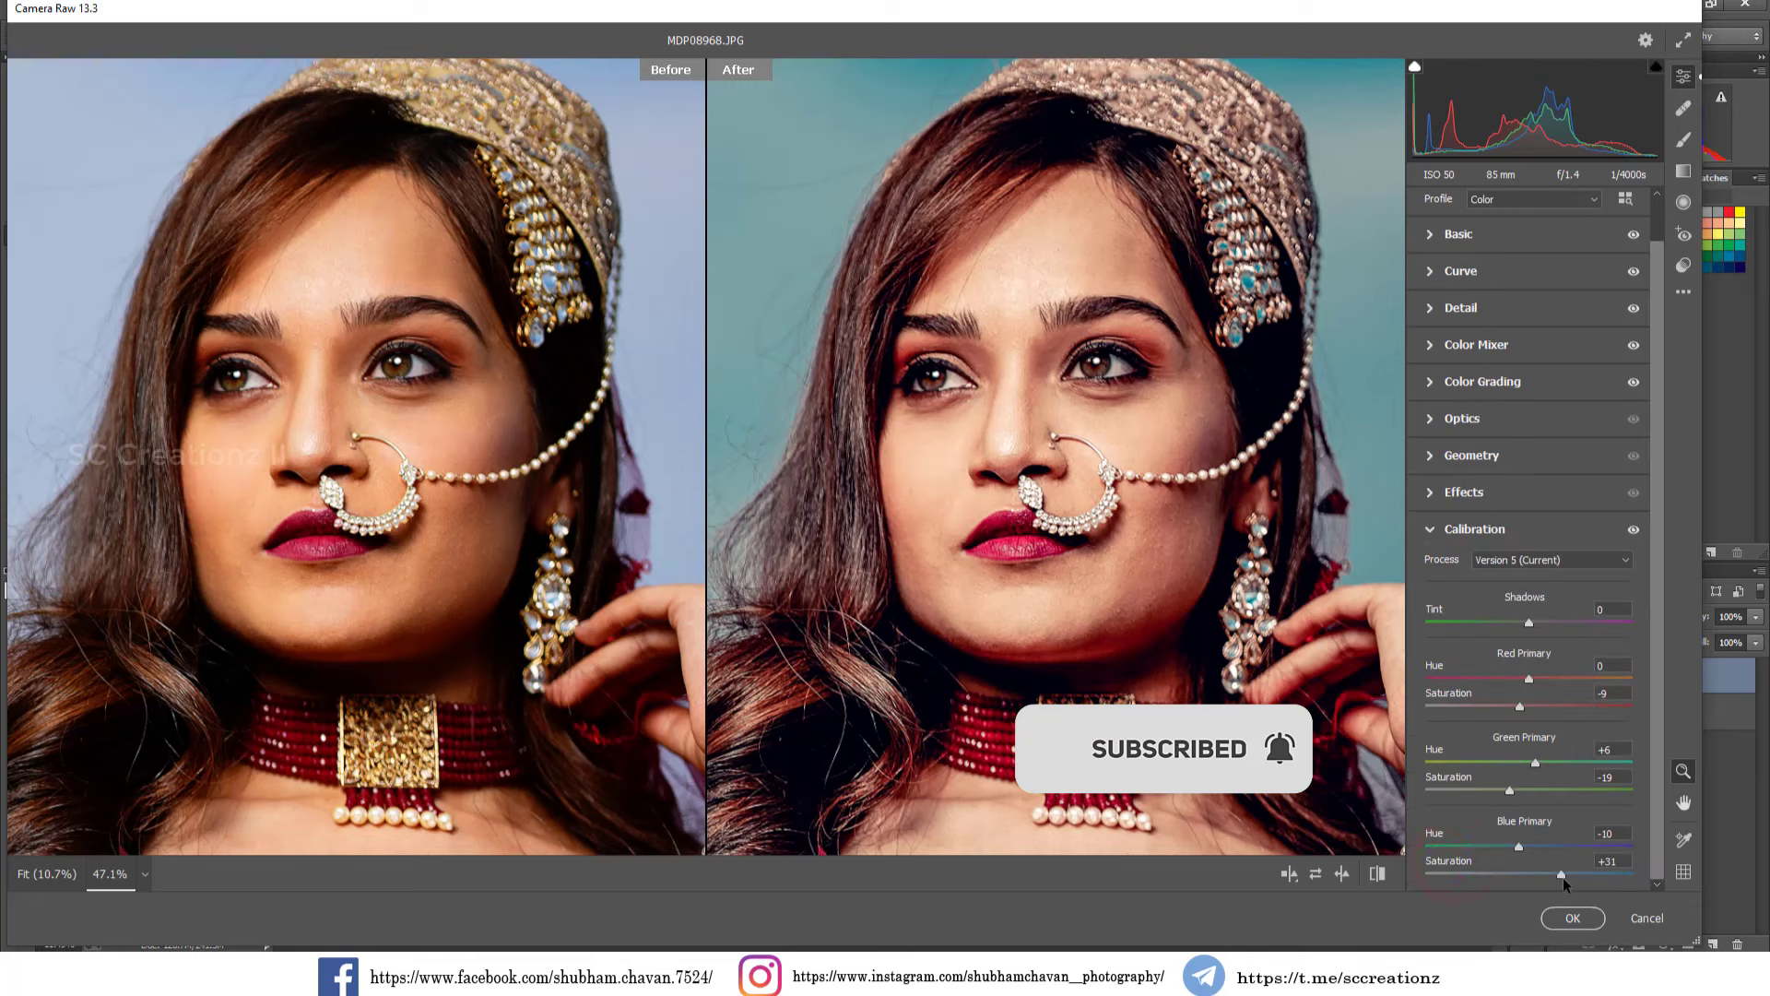
pyautogui.moveTo(1563, 877)
pyautogui.mouseDown()
pyautogui.moveTo(1536, 876)
pyautogui.moveTo(1563, 876)
pyautogui.mouseUp()
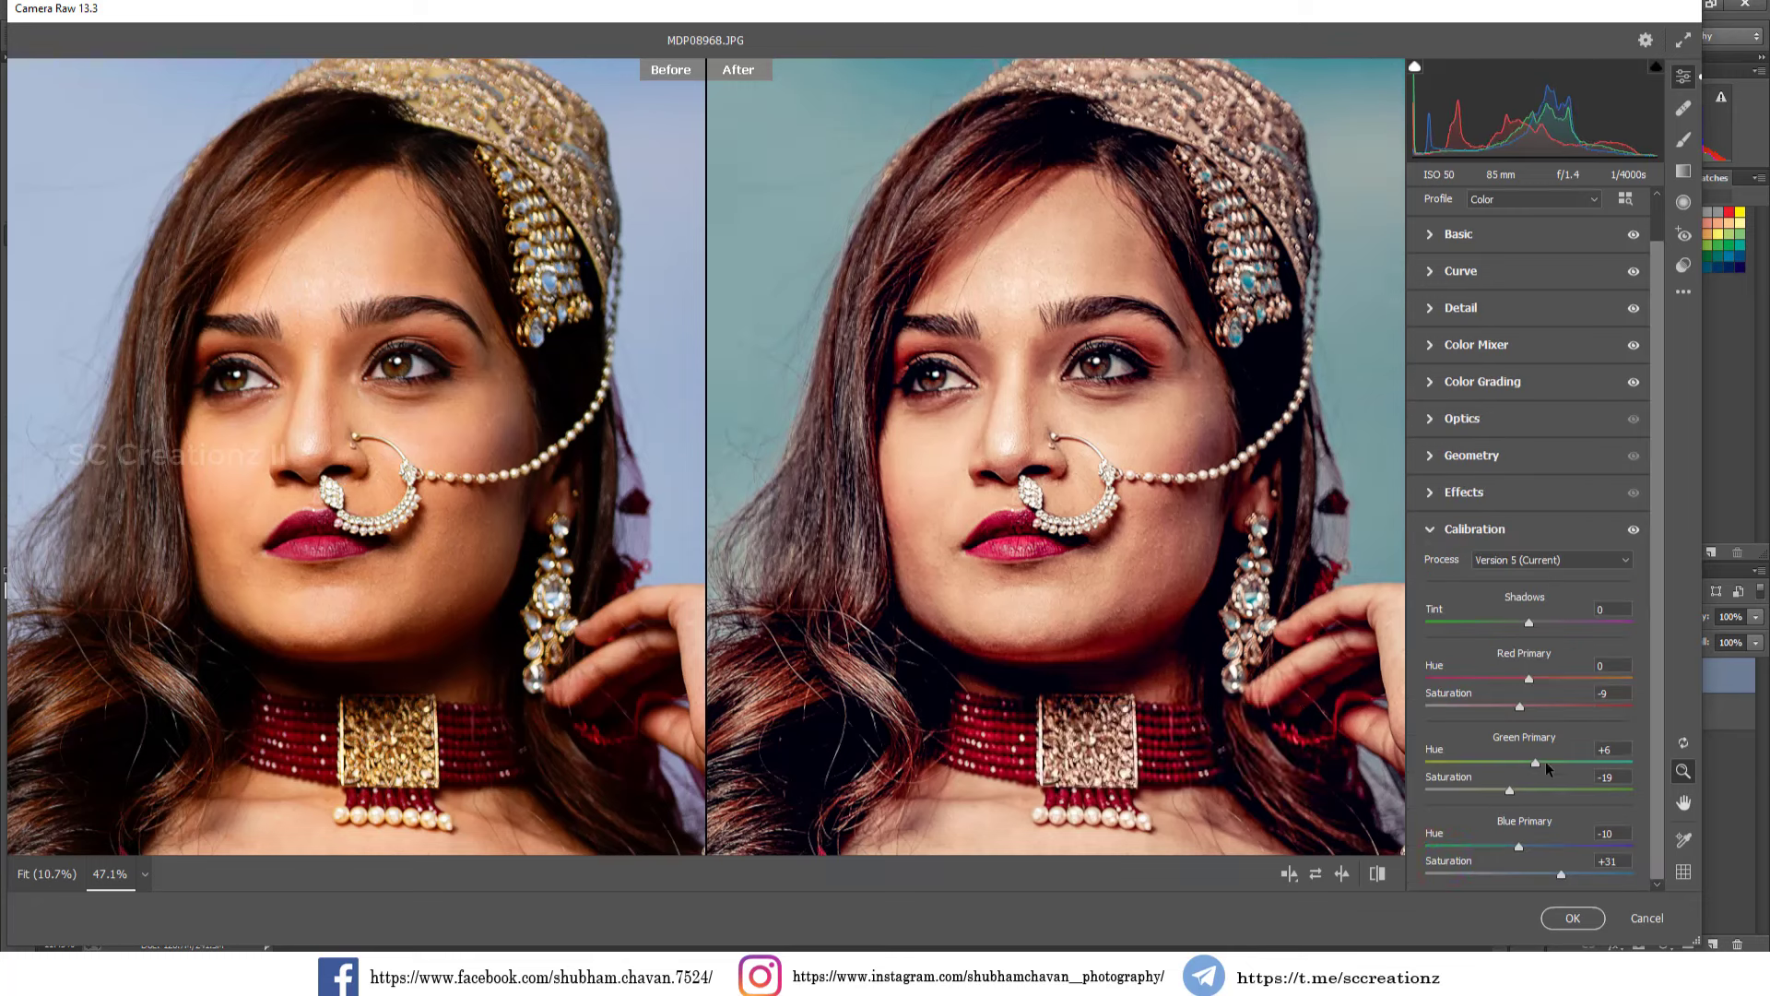
pyautogui.moveTo(1520, 707)
pyautogui.mouseDown()
pyautogui.moveTo(1466, 709)
pyautogui.moveTo(1515, 706)
pyautogui.mouseUp()
pyautogui.rightClick(1219, 553)
pyautogui.click(1281, 443)
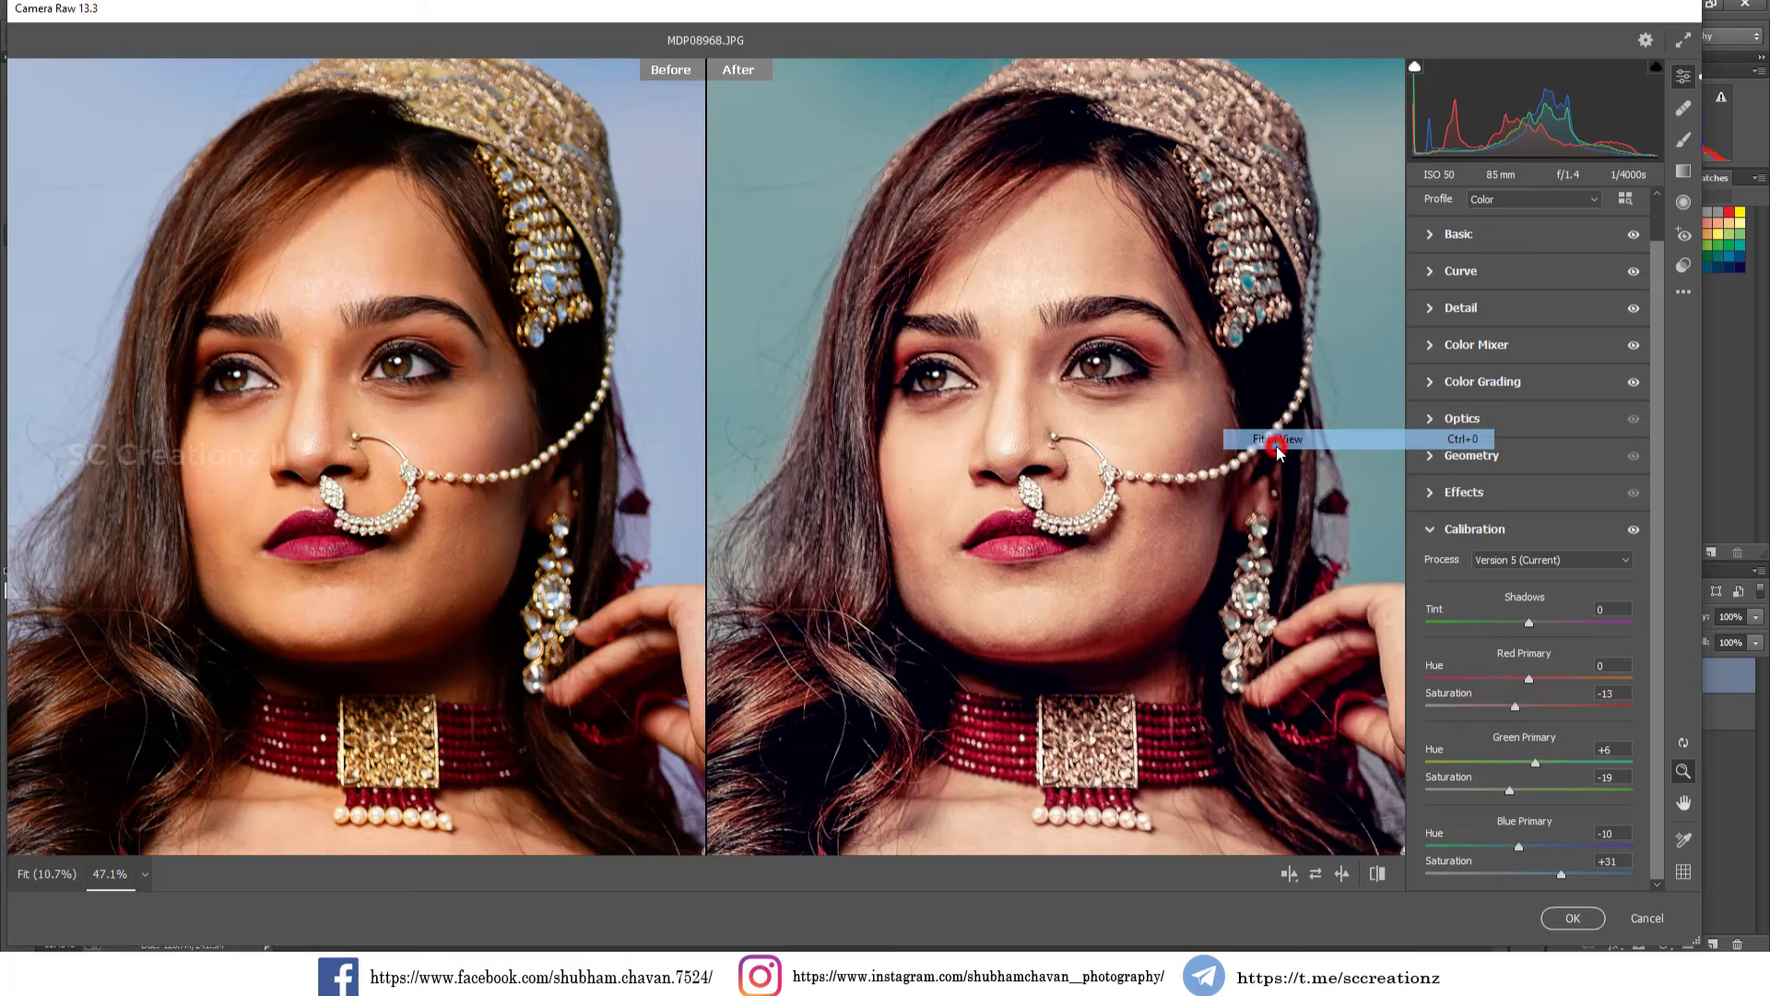
pyautogui.click(1573, 917)
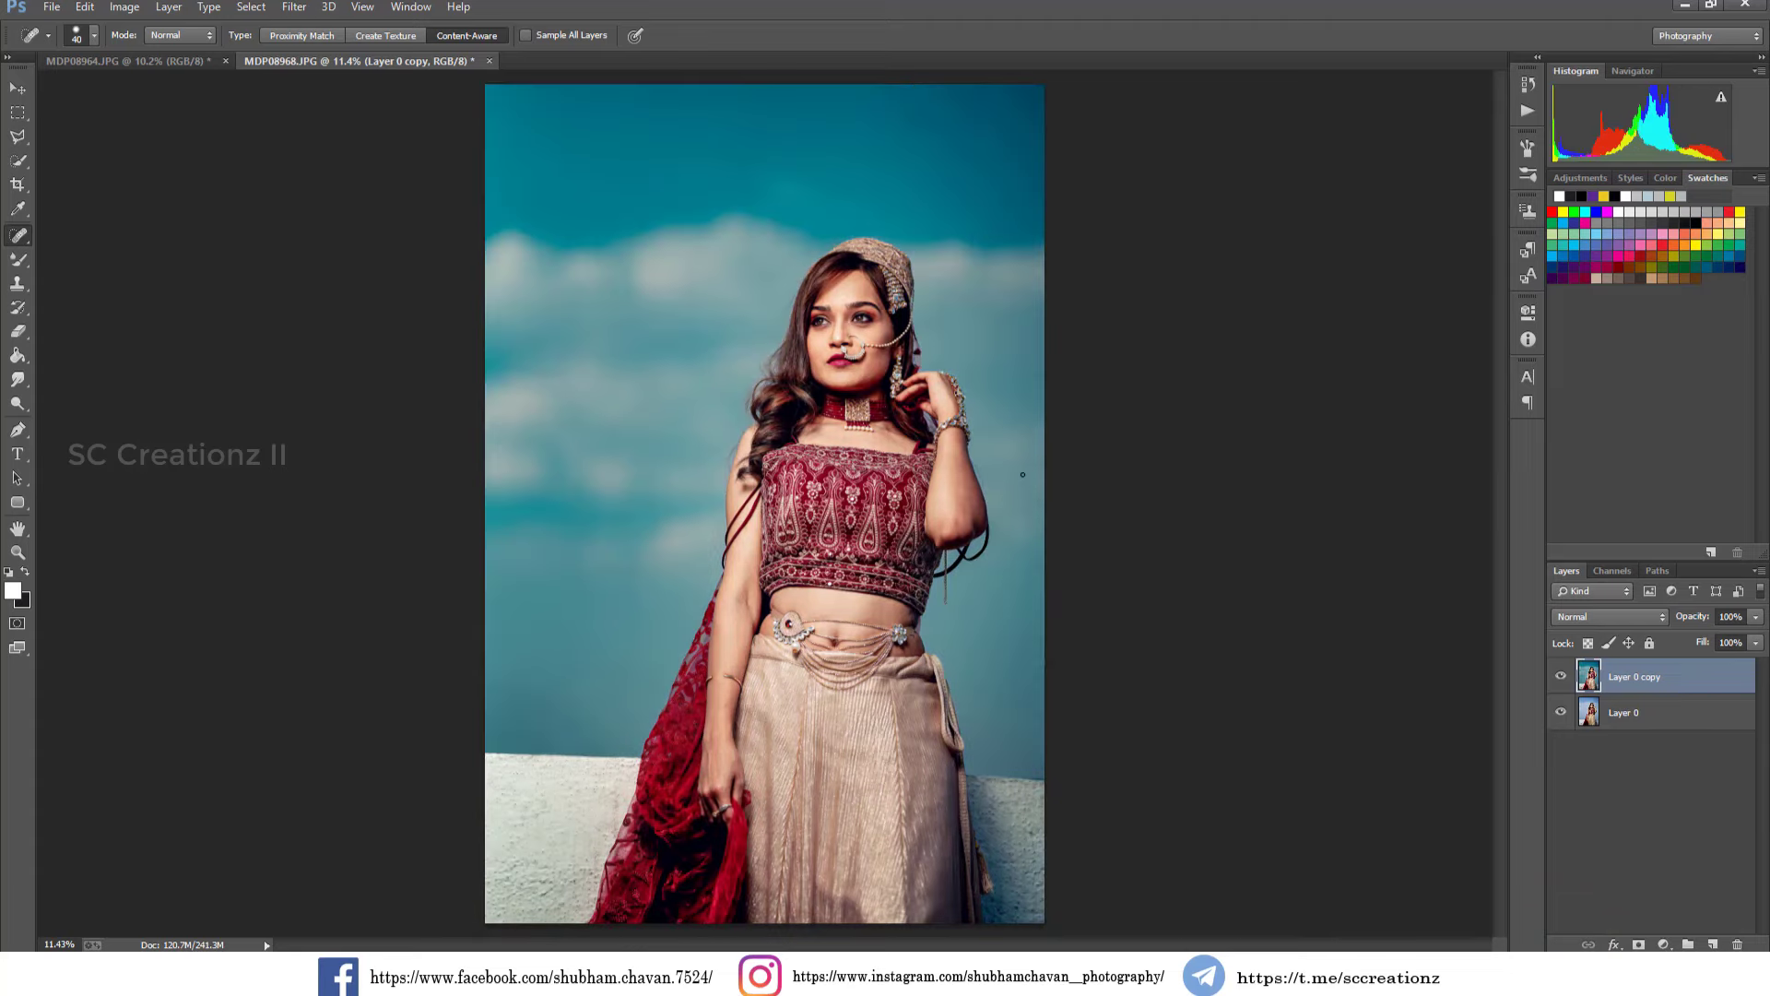
# Compare the graded layer with the original, both on the full image and close up on the face.
pyautogui.click(1560, 676)
pyautogui.click(1561, 676)
pyautogui.scroll(2, 875, 318)
pyautogui.scroll(5, 875, 318)
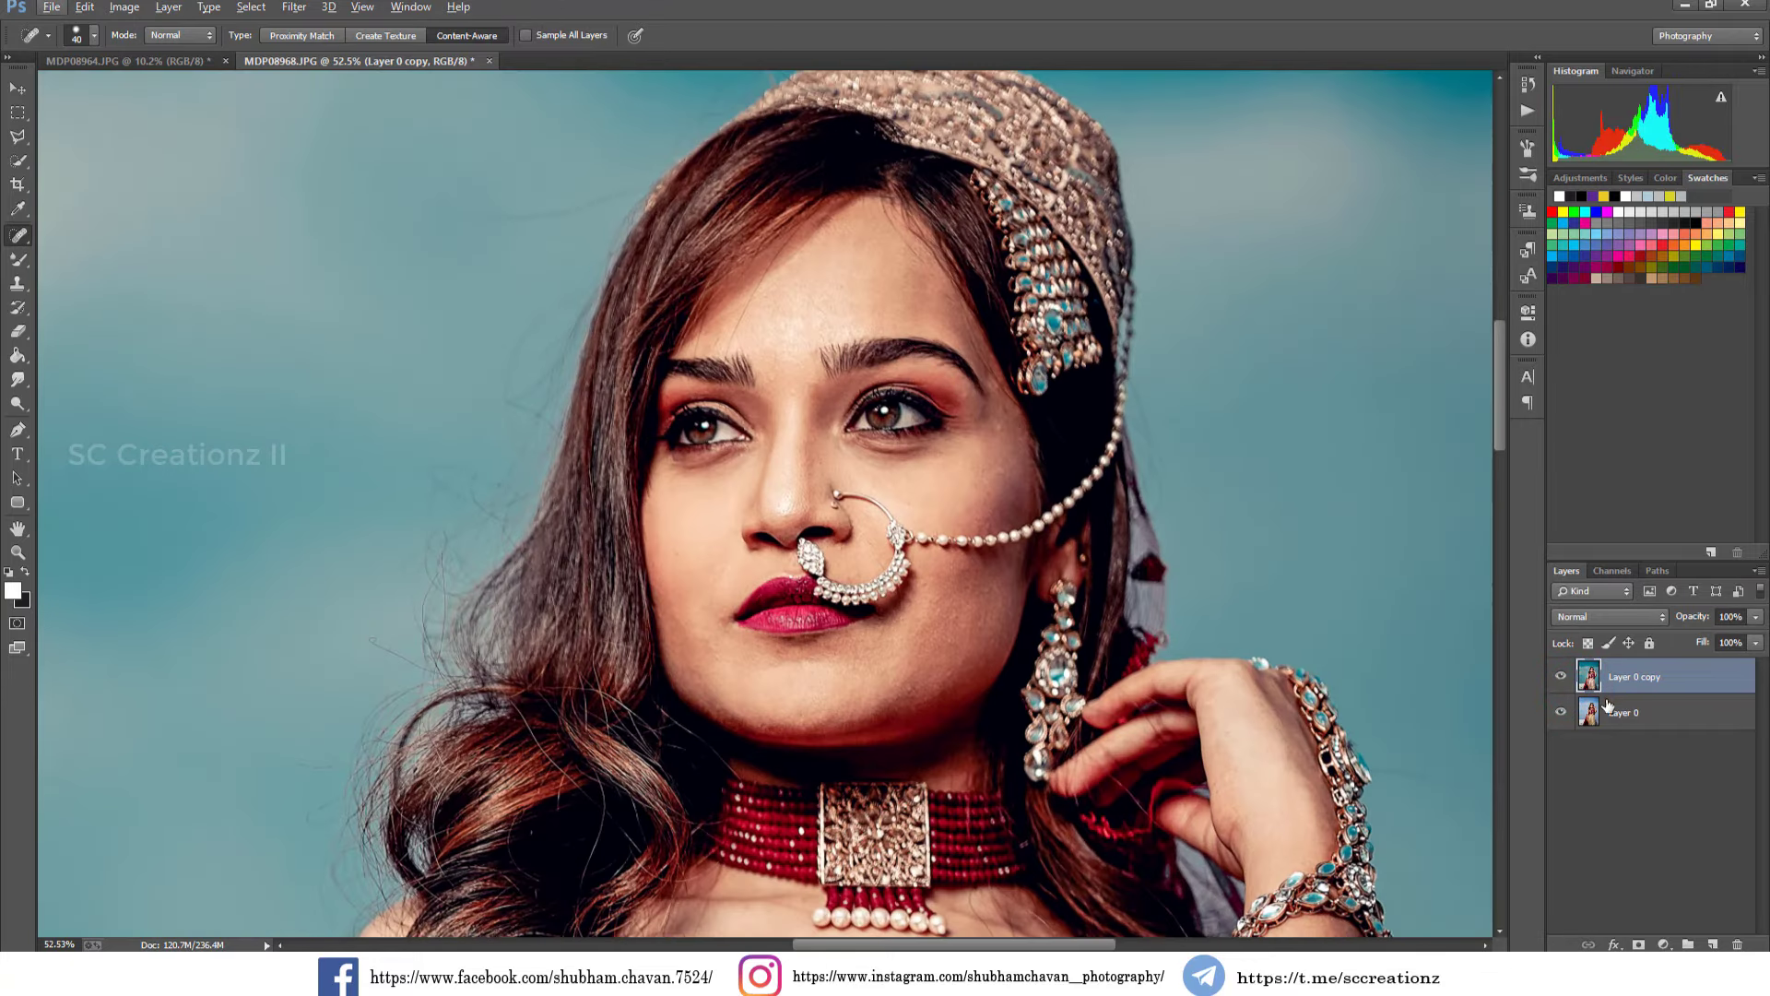
pyautogui.click(1560, 676)
pyautogui.click(1562, 678)
pyautogui.scroll(-4, 1077, 575)
pyautogui.scroll(-3, 1077, 575)
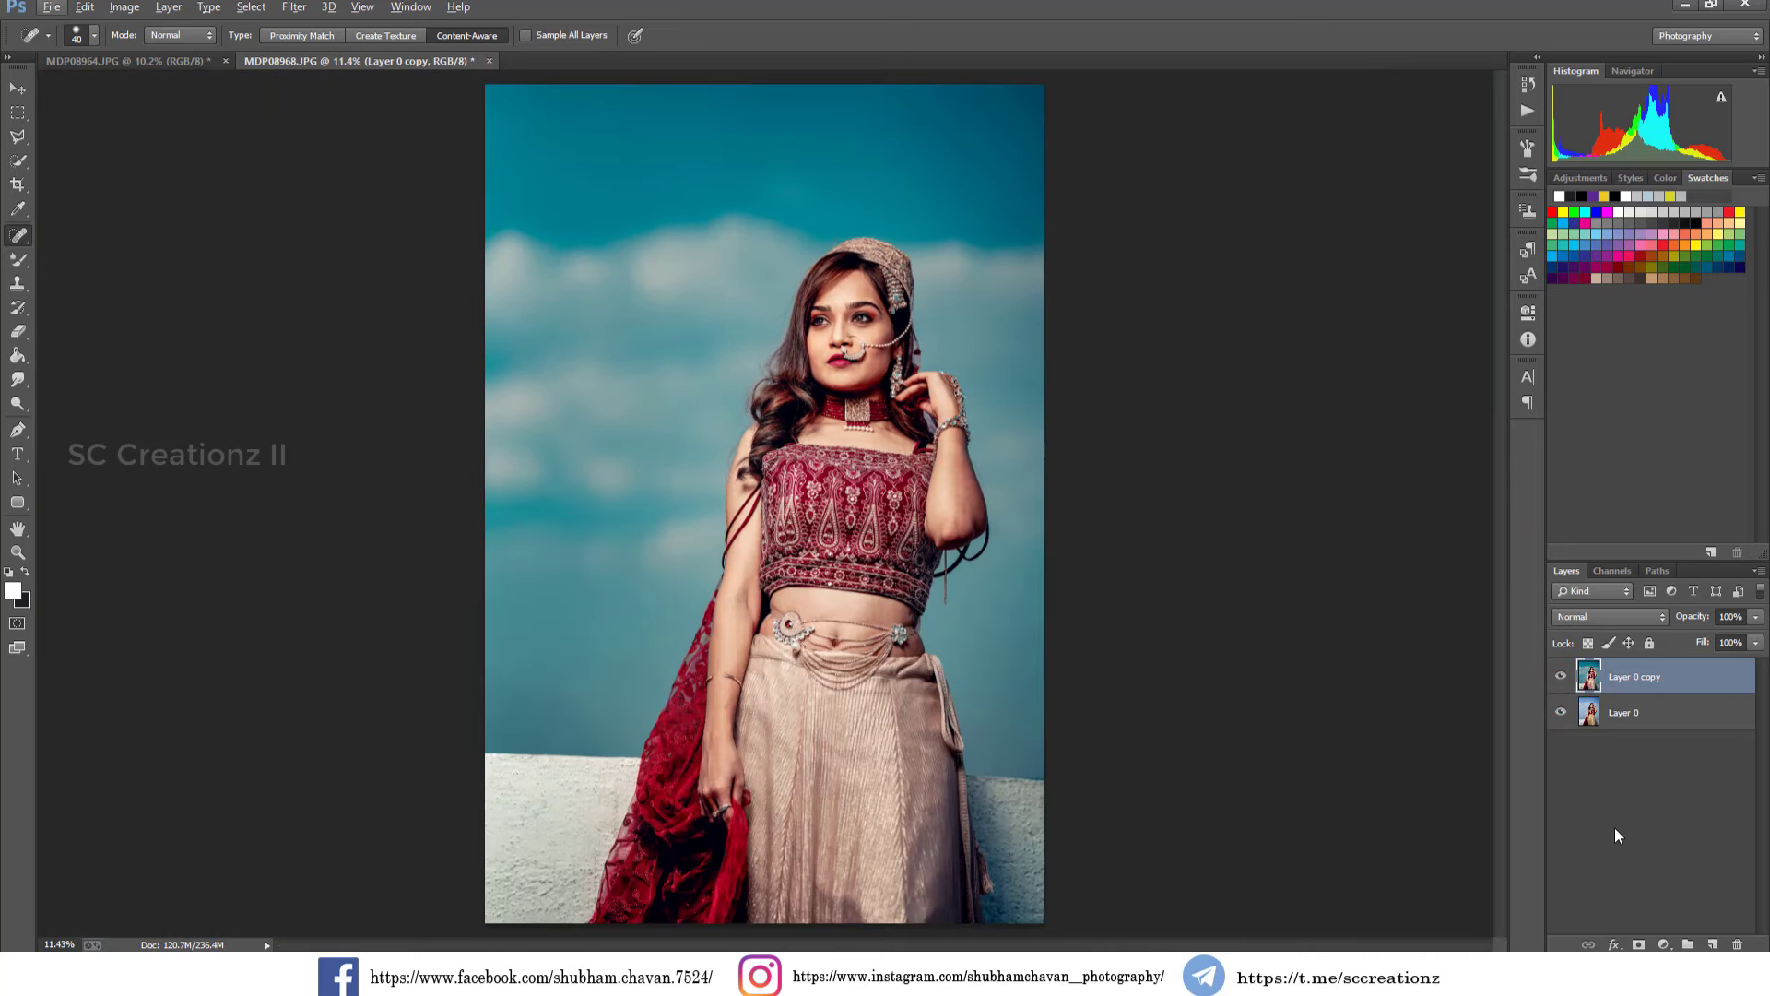
# Add a Channel Mixer adjustment with the blue output at red -2, green +2 and blue +97, and merge it down.
pyautogui.click(1663, 945)
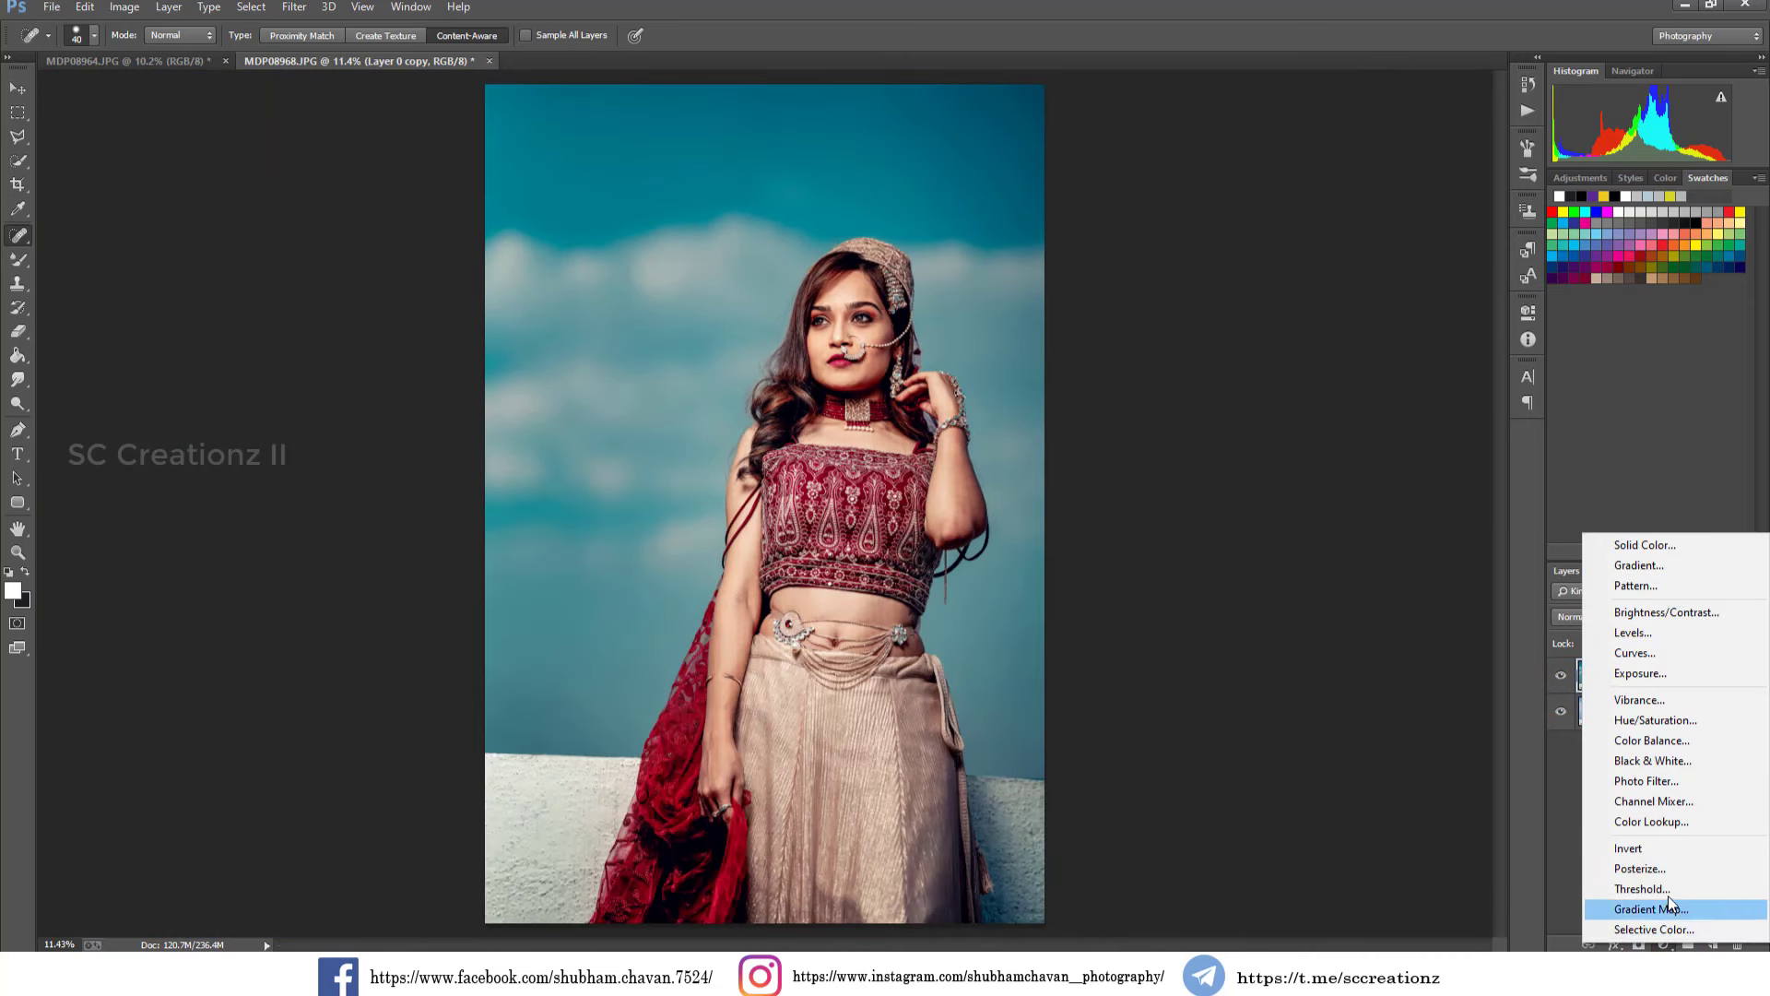
pyautogui.click(1678, 803)
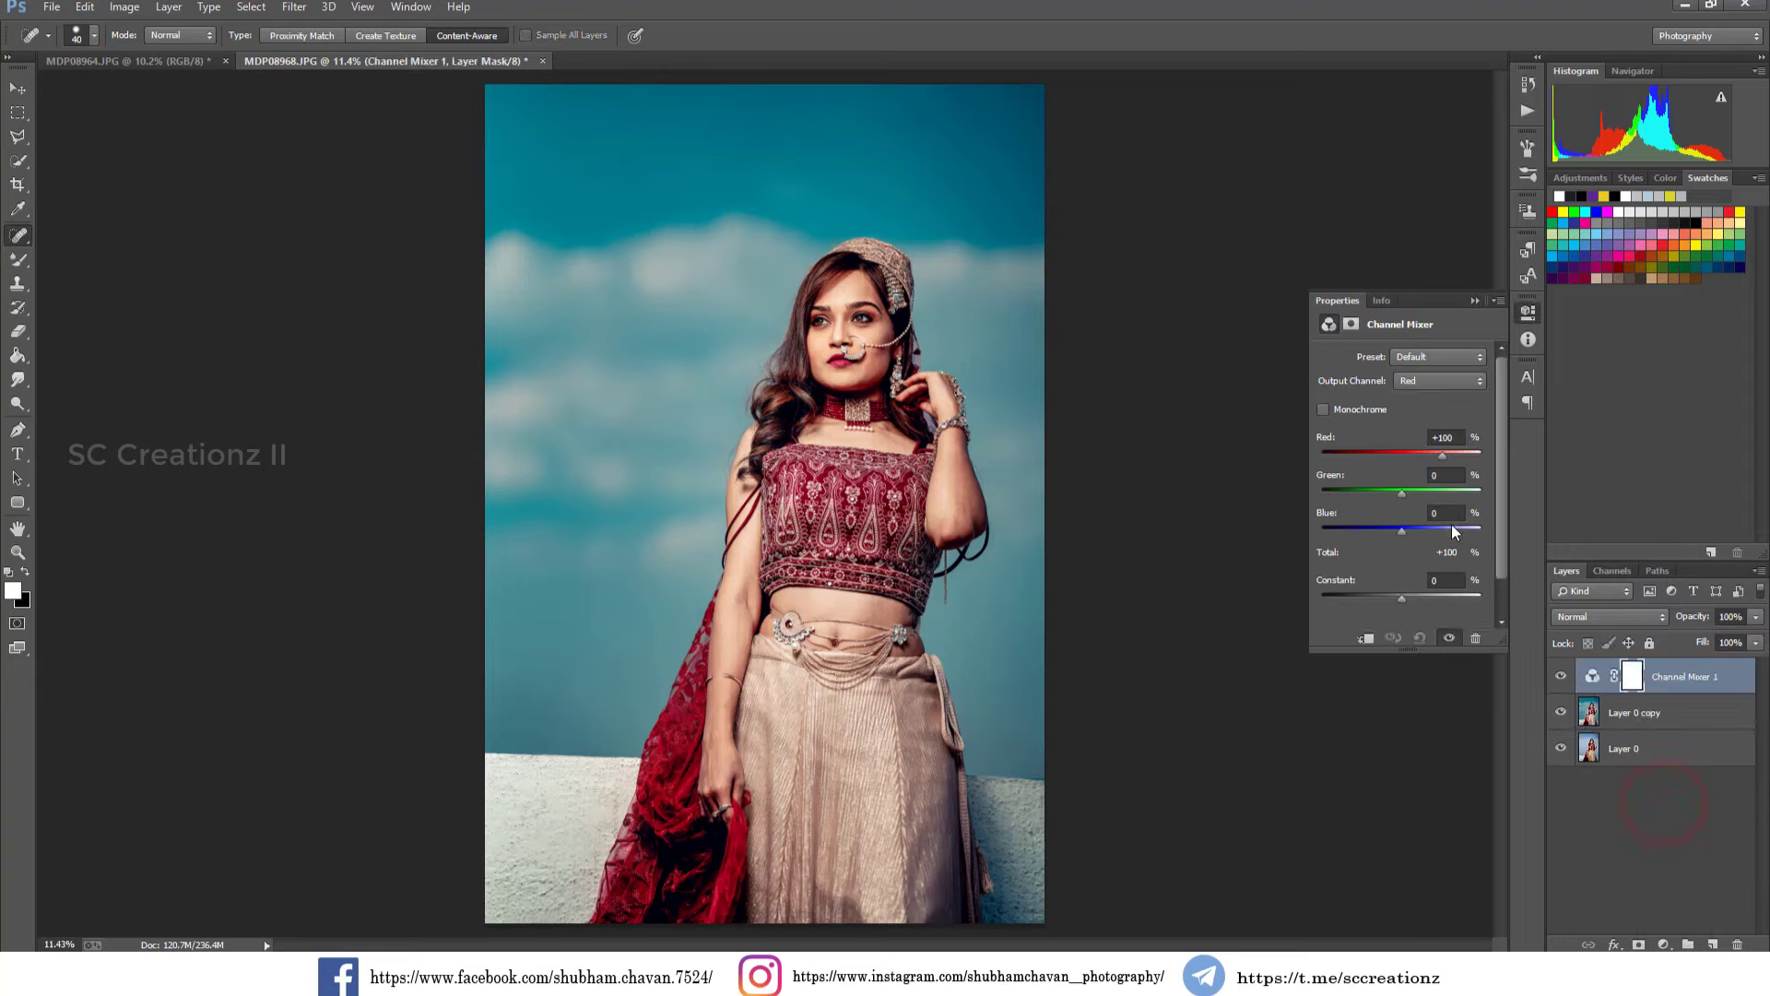
pyautogui.click(1431, 380)
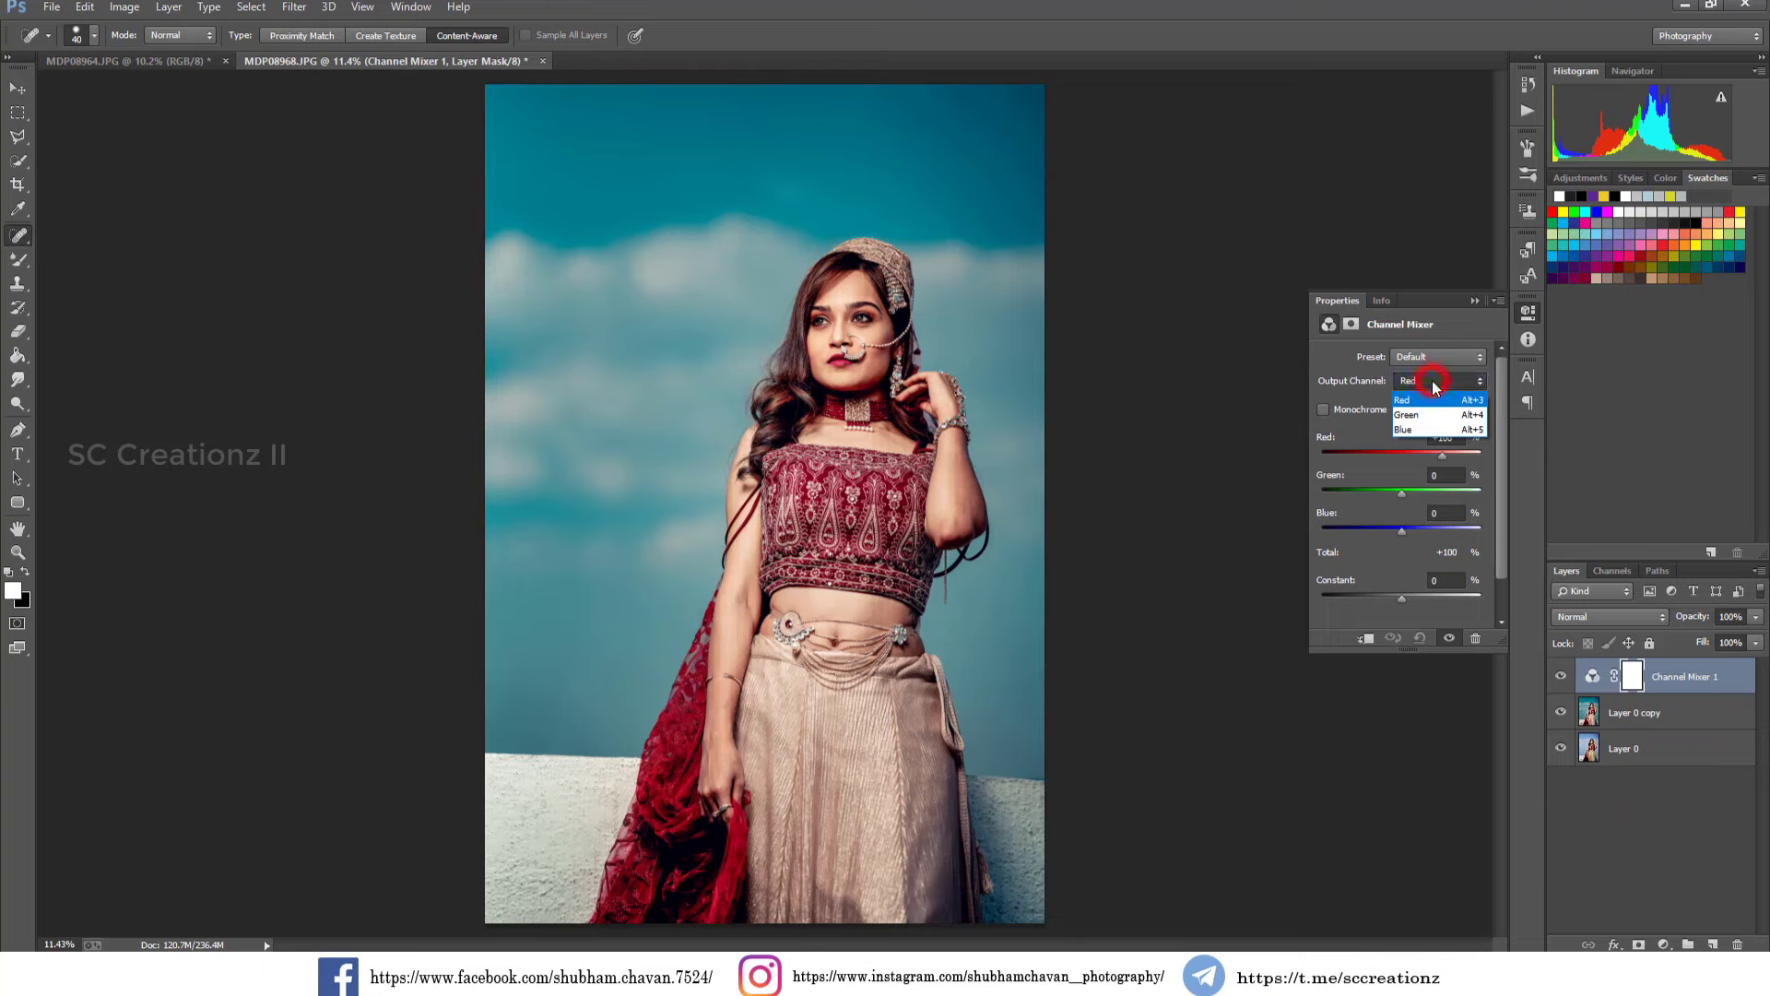
pyautogui.click(1425, 426)
pyautogui.moveTo(1443, 529); pyautogui.dragTo(1446, 531)
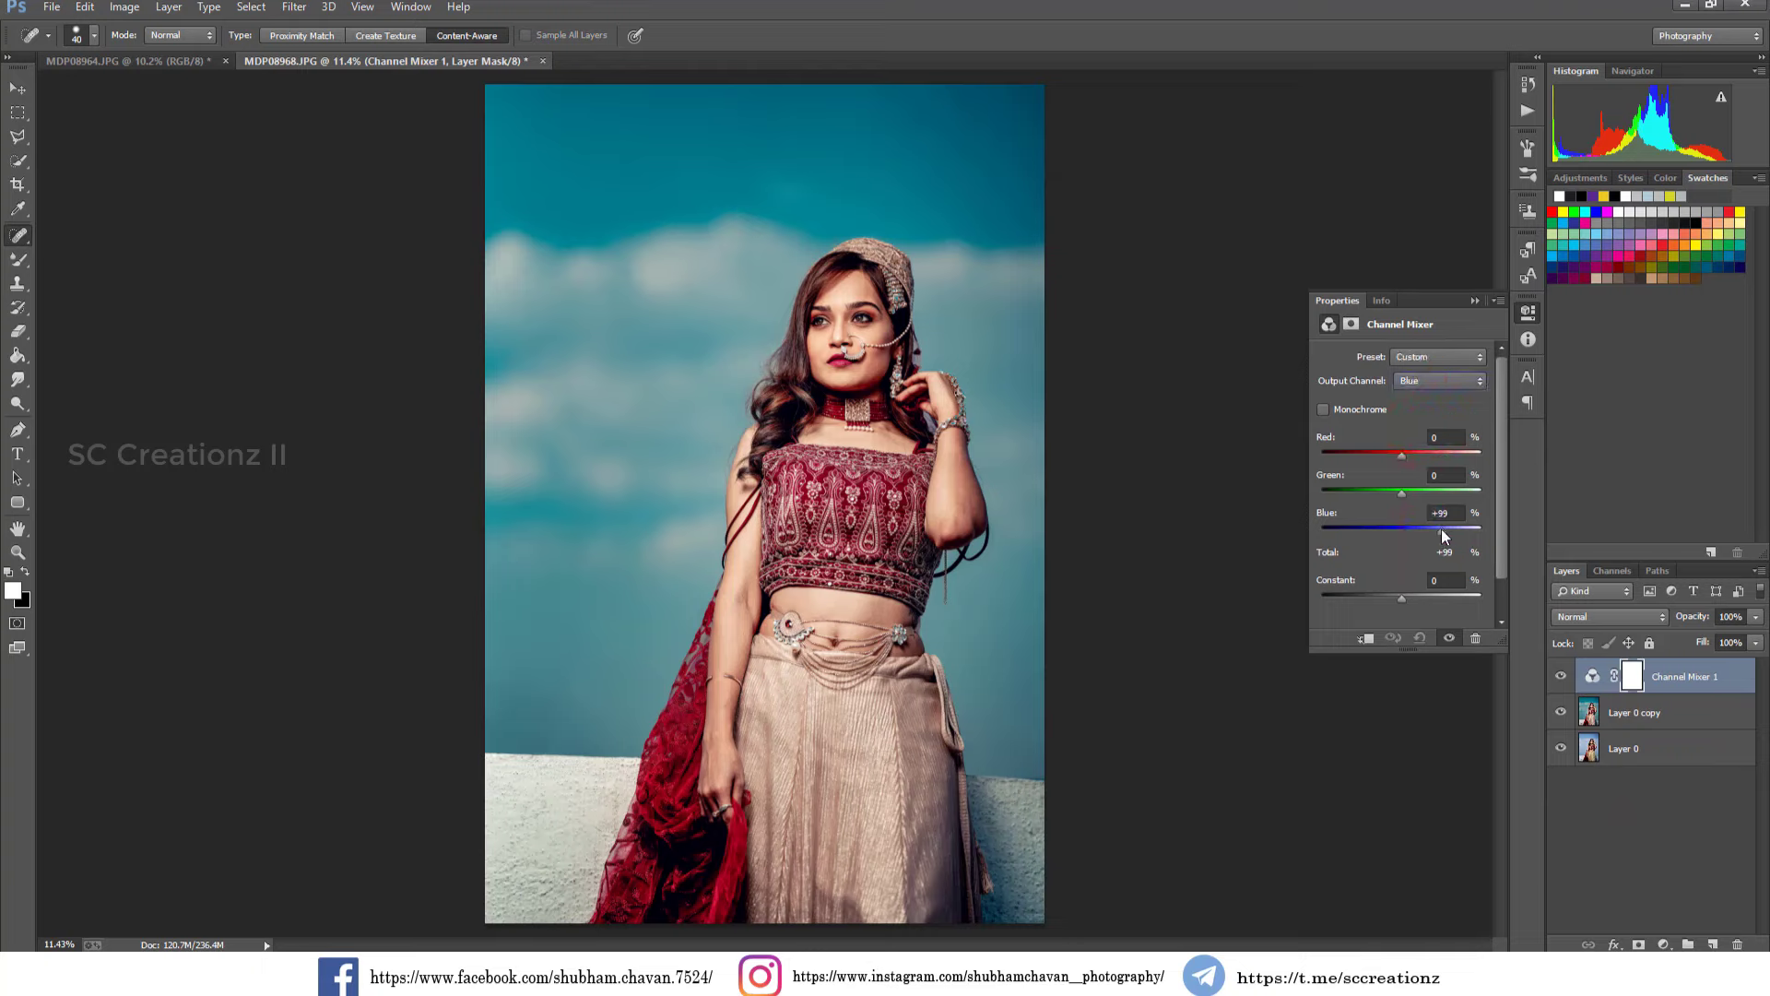
pyautogui.moveTo(1443, 530); pyautogui.dragTo(1440, 530)
pyautogui.click(1401, 491)
pyautogui.moveTo(1407, 455); pyautogui.dragTo(1401, 458)
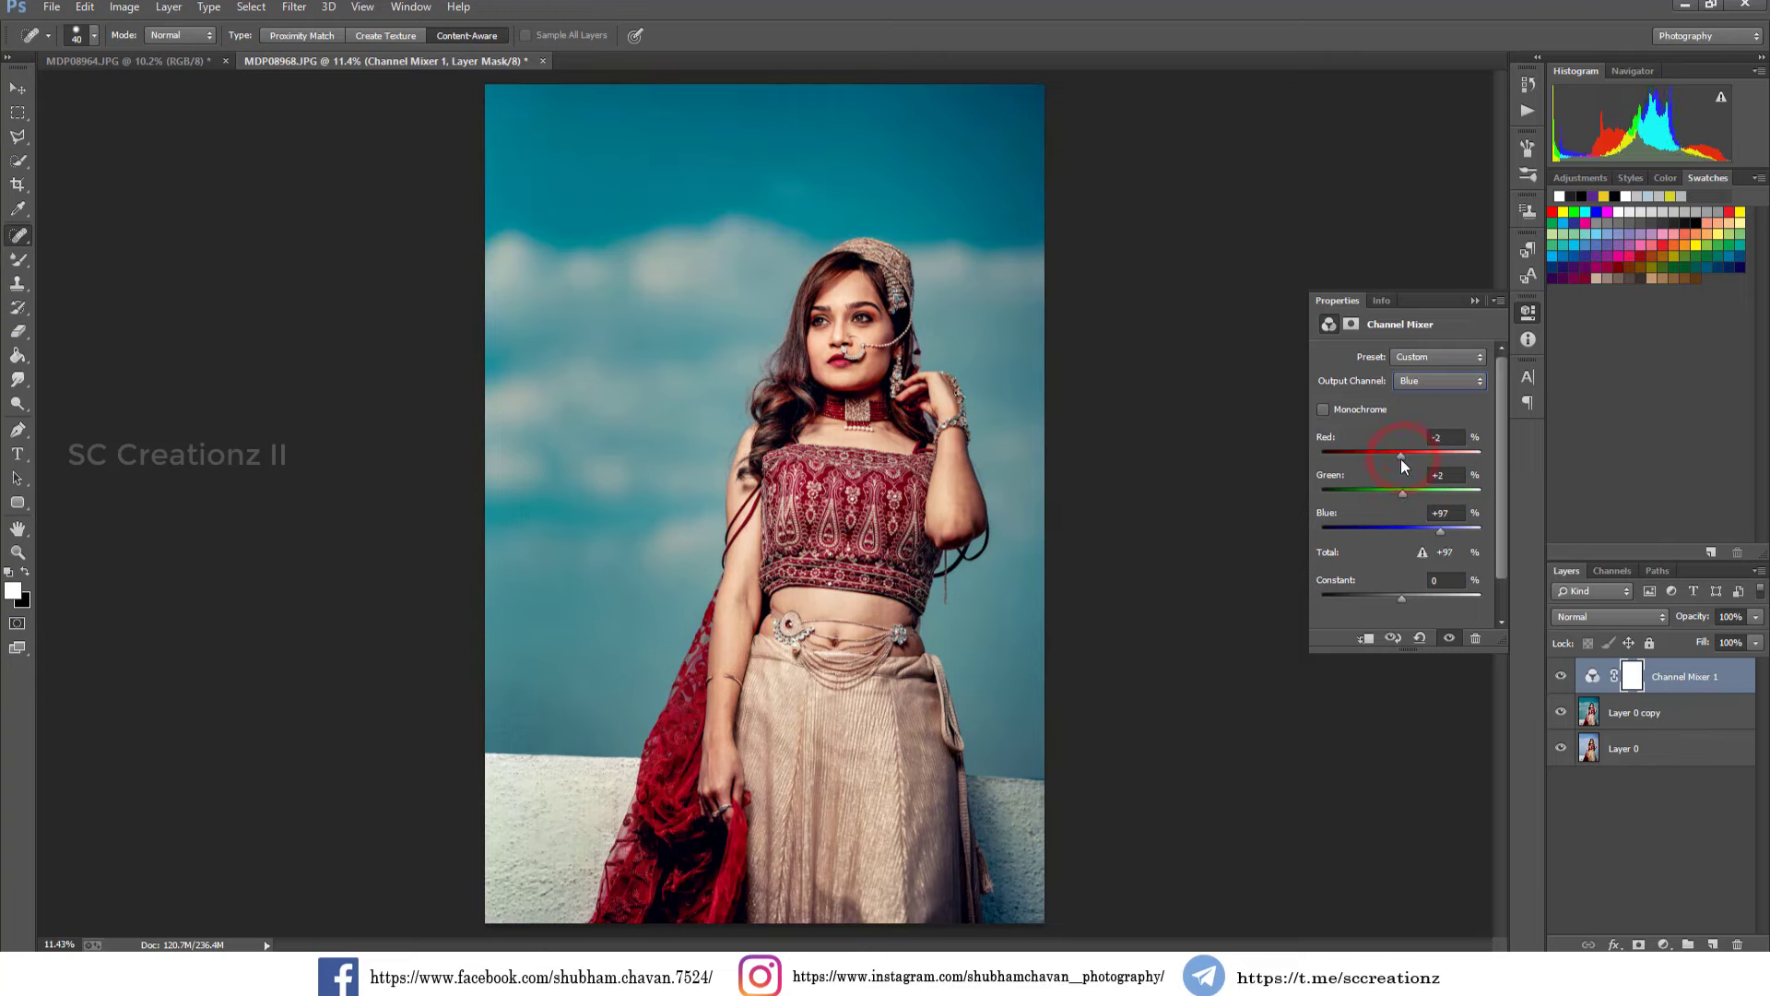
pyautogui.click(1474, 303)
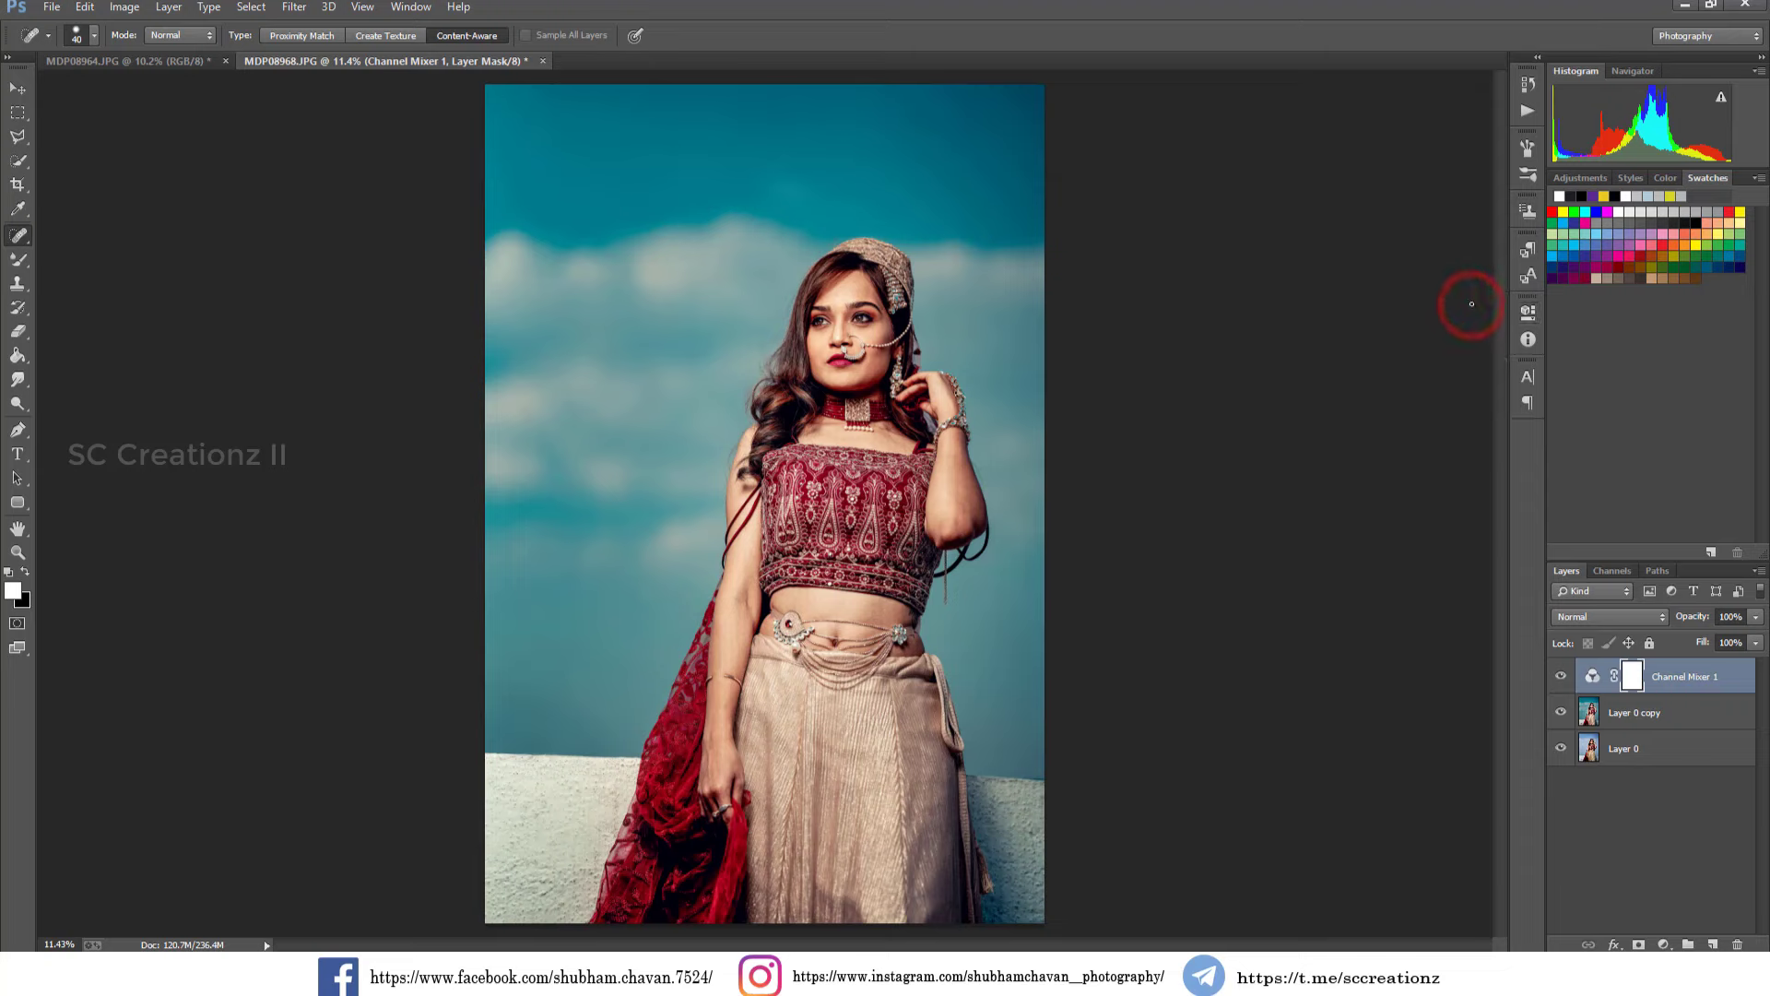
pyautogui.rightClick(1682, 664)
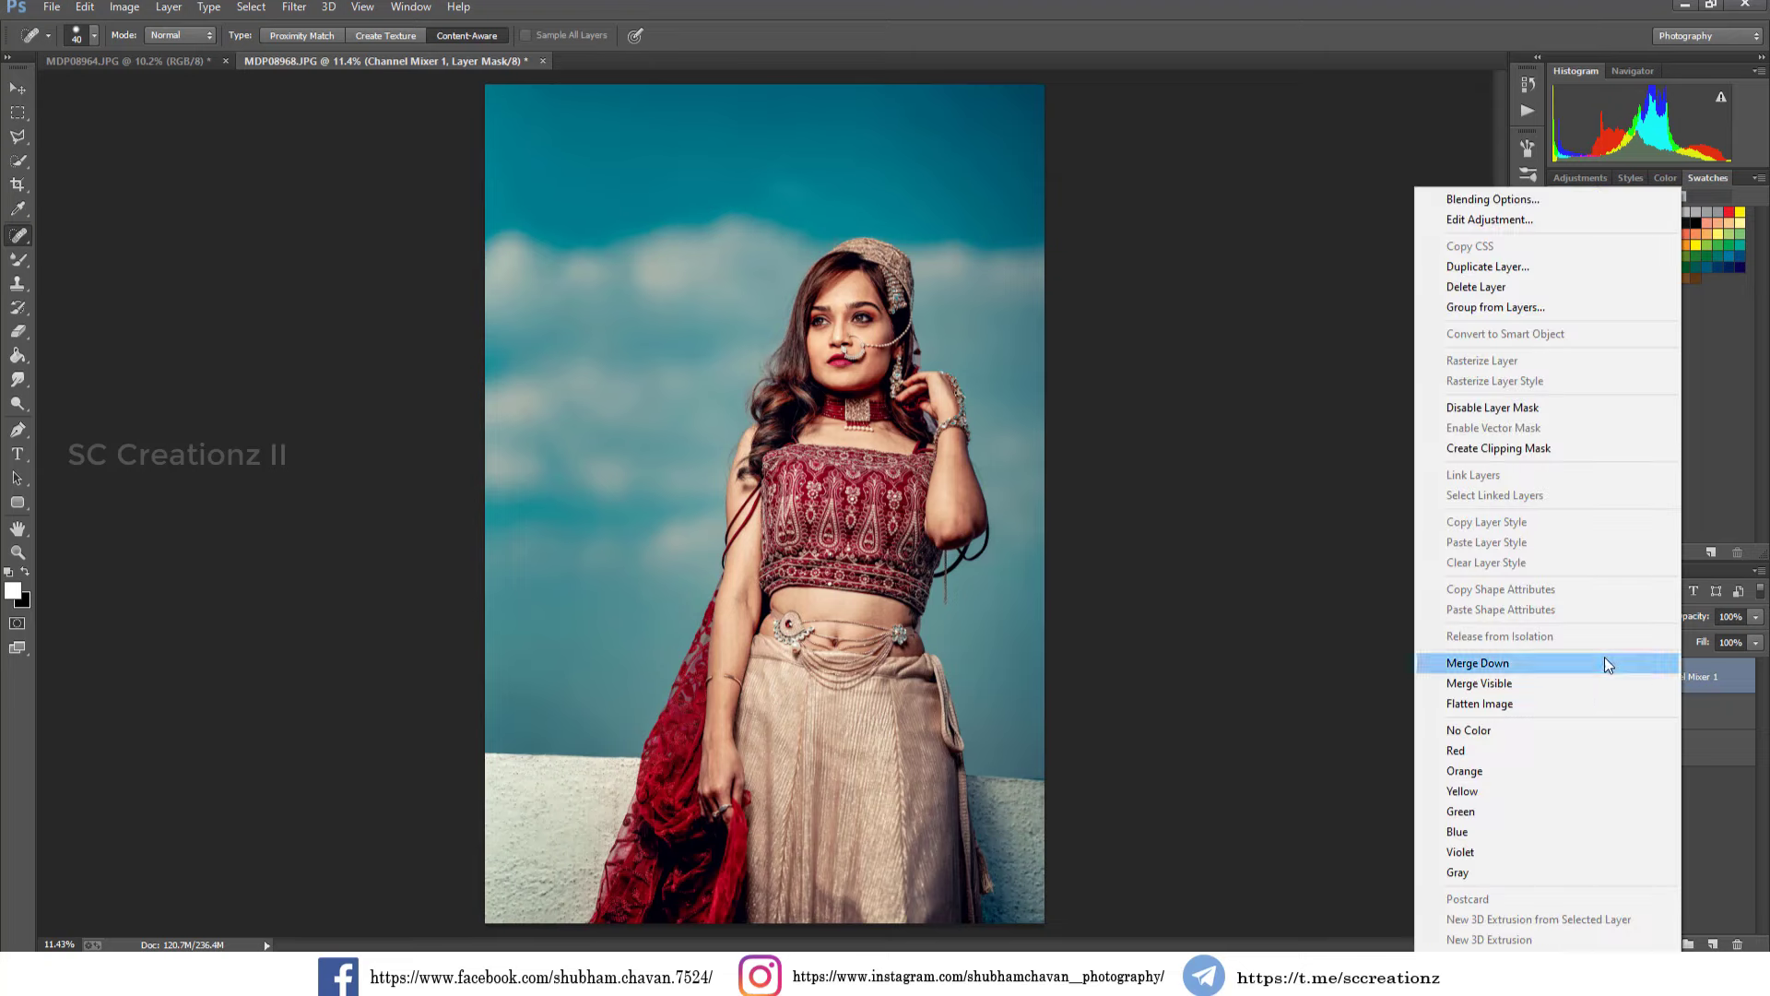
pyautogui.click(1506, 655)
# Add a Selective Color adjustment and set its cyans to yellow +5 and black -9.
pyautogui.click(1664, 944)
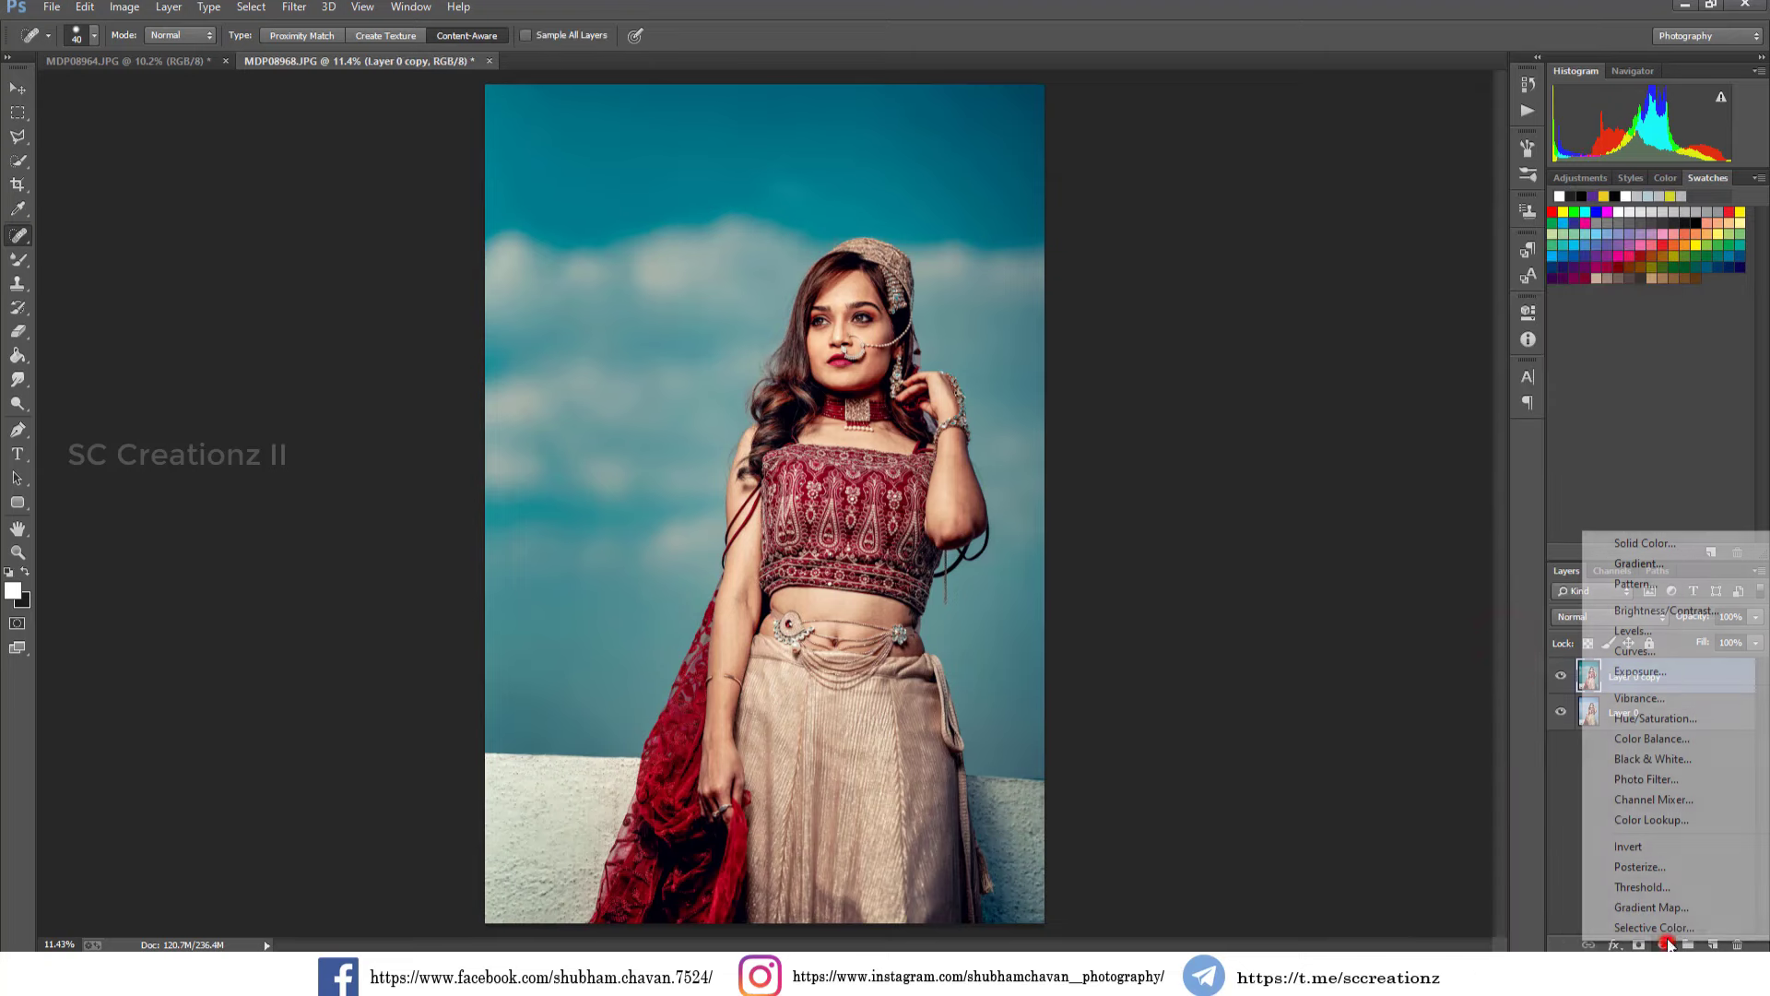
pyautogui.click(1652, 920)
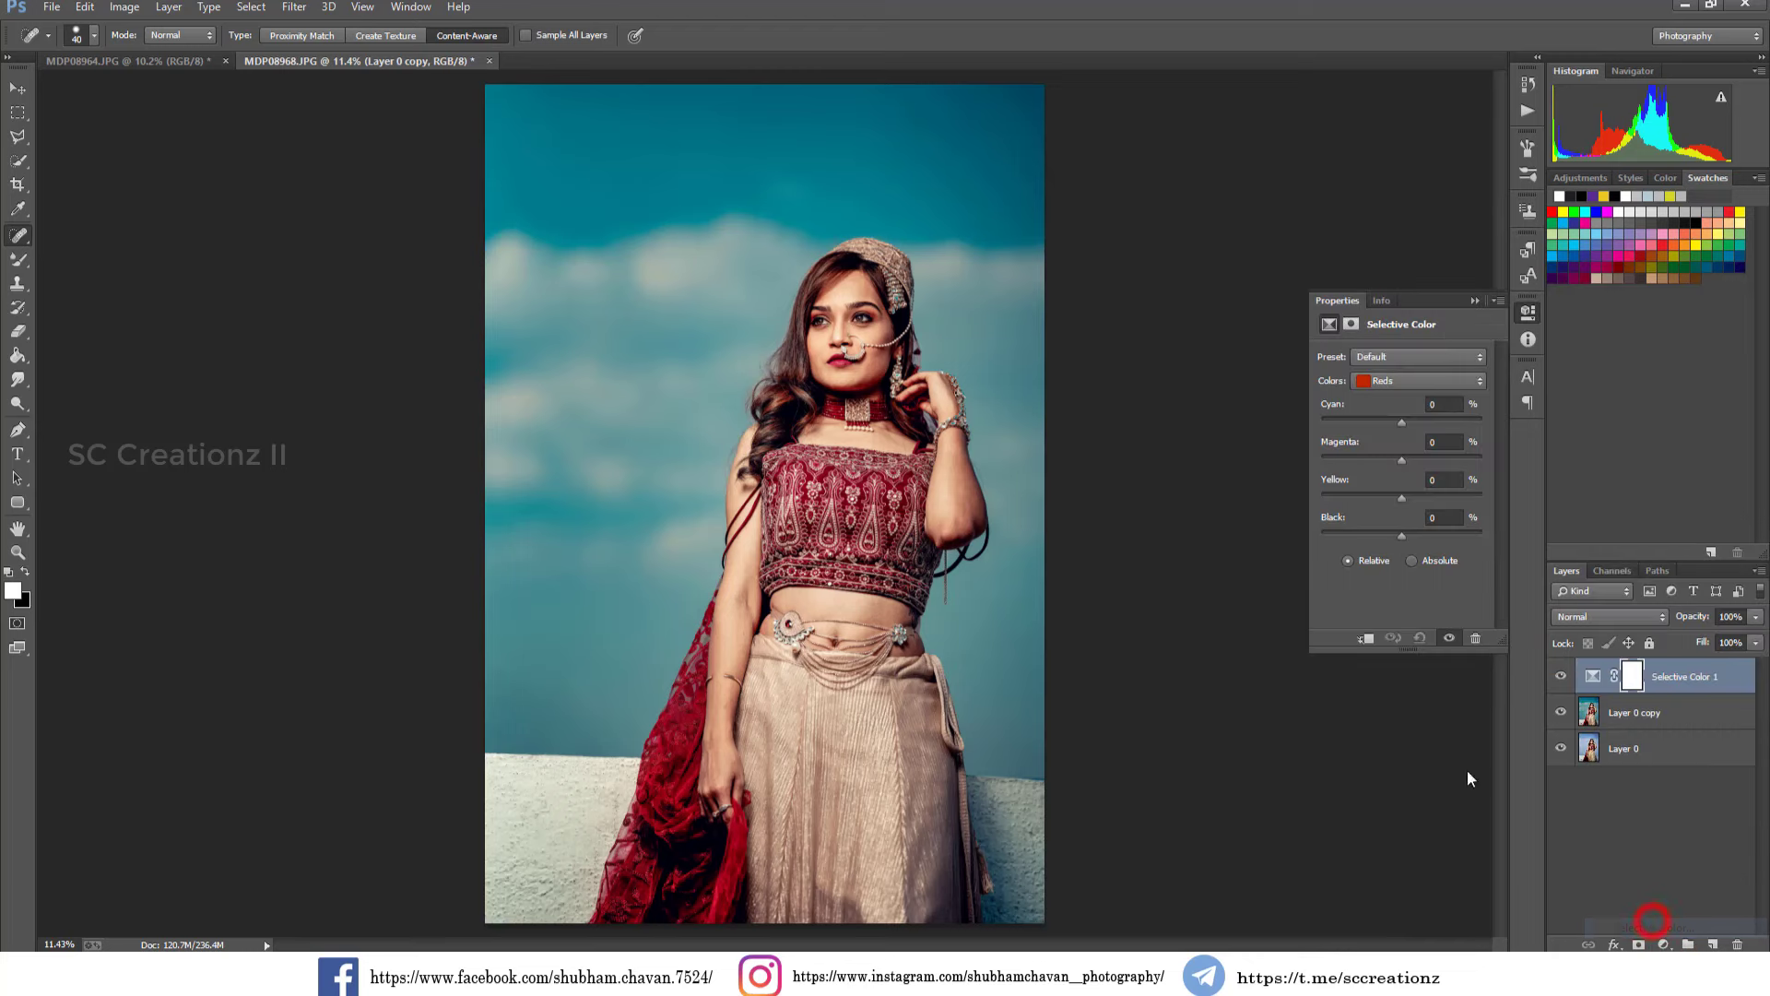
pyautogui.click(1409, 382)
pyautogui.click(1392, 446)
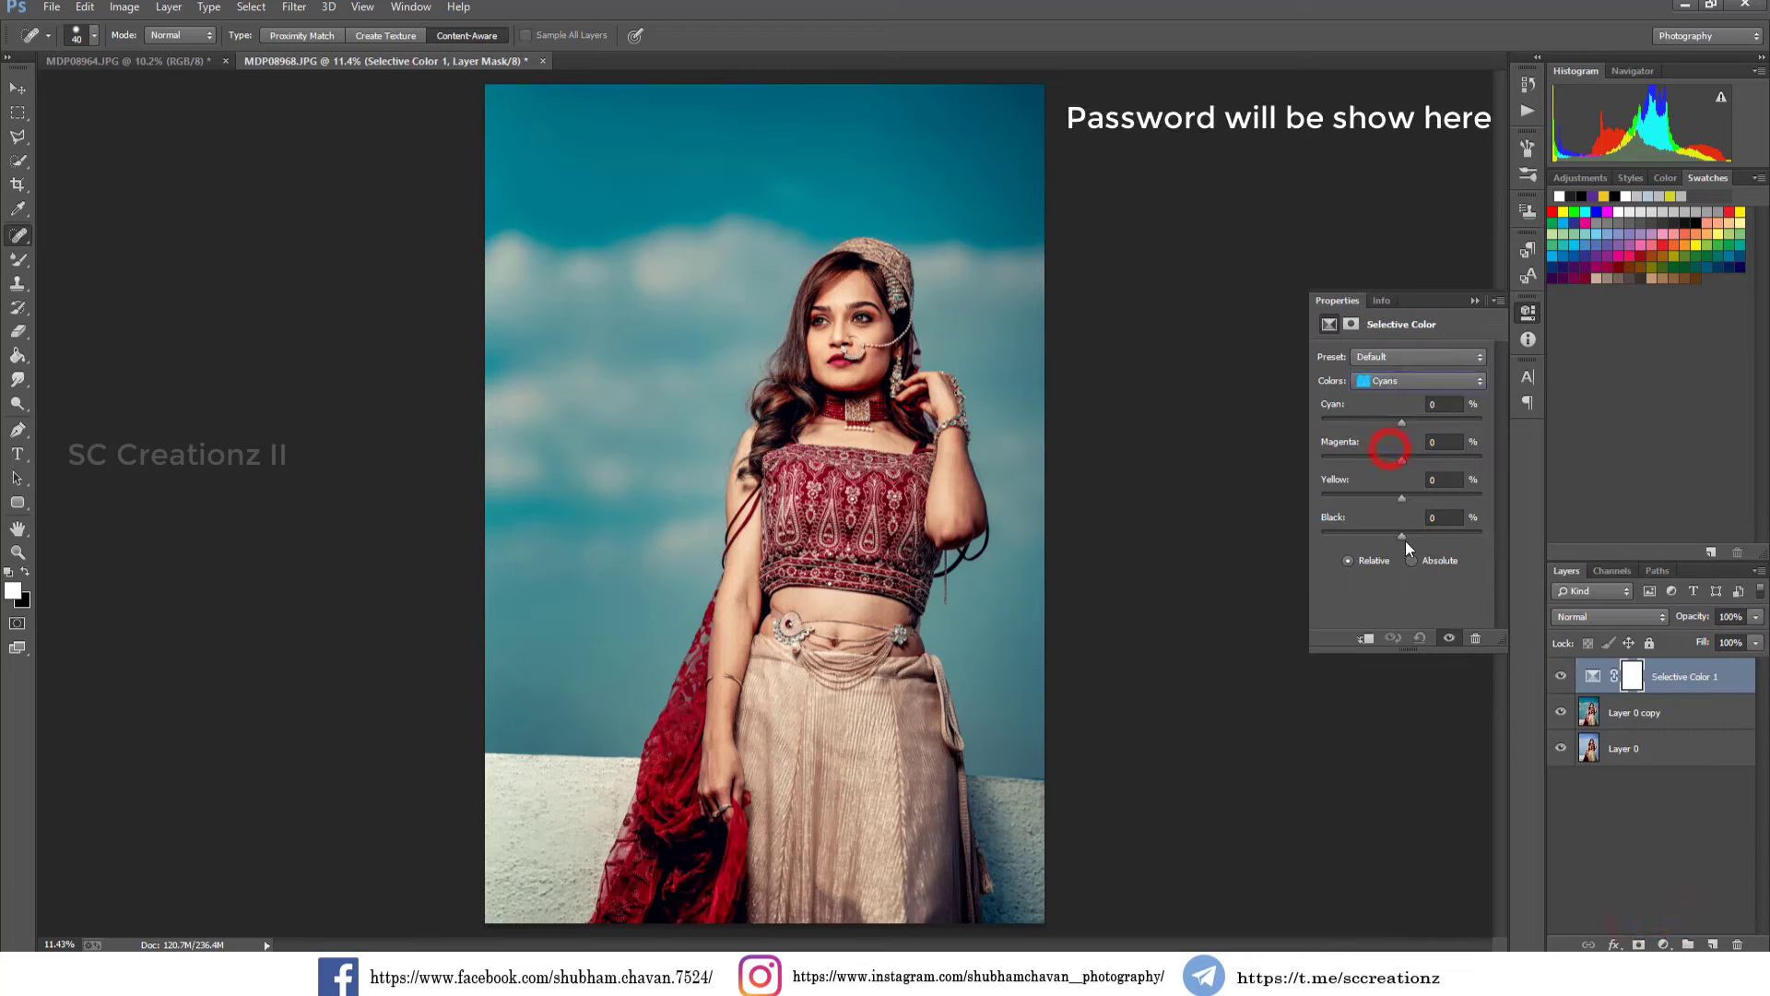
pyautogui.moveTo(1403, 535); pyautogui.dragTo(1319, 499)
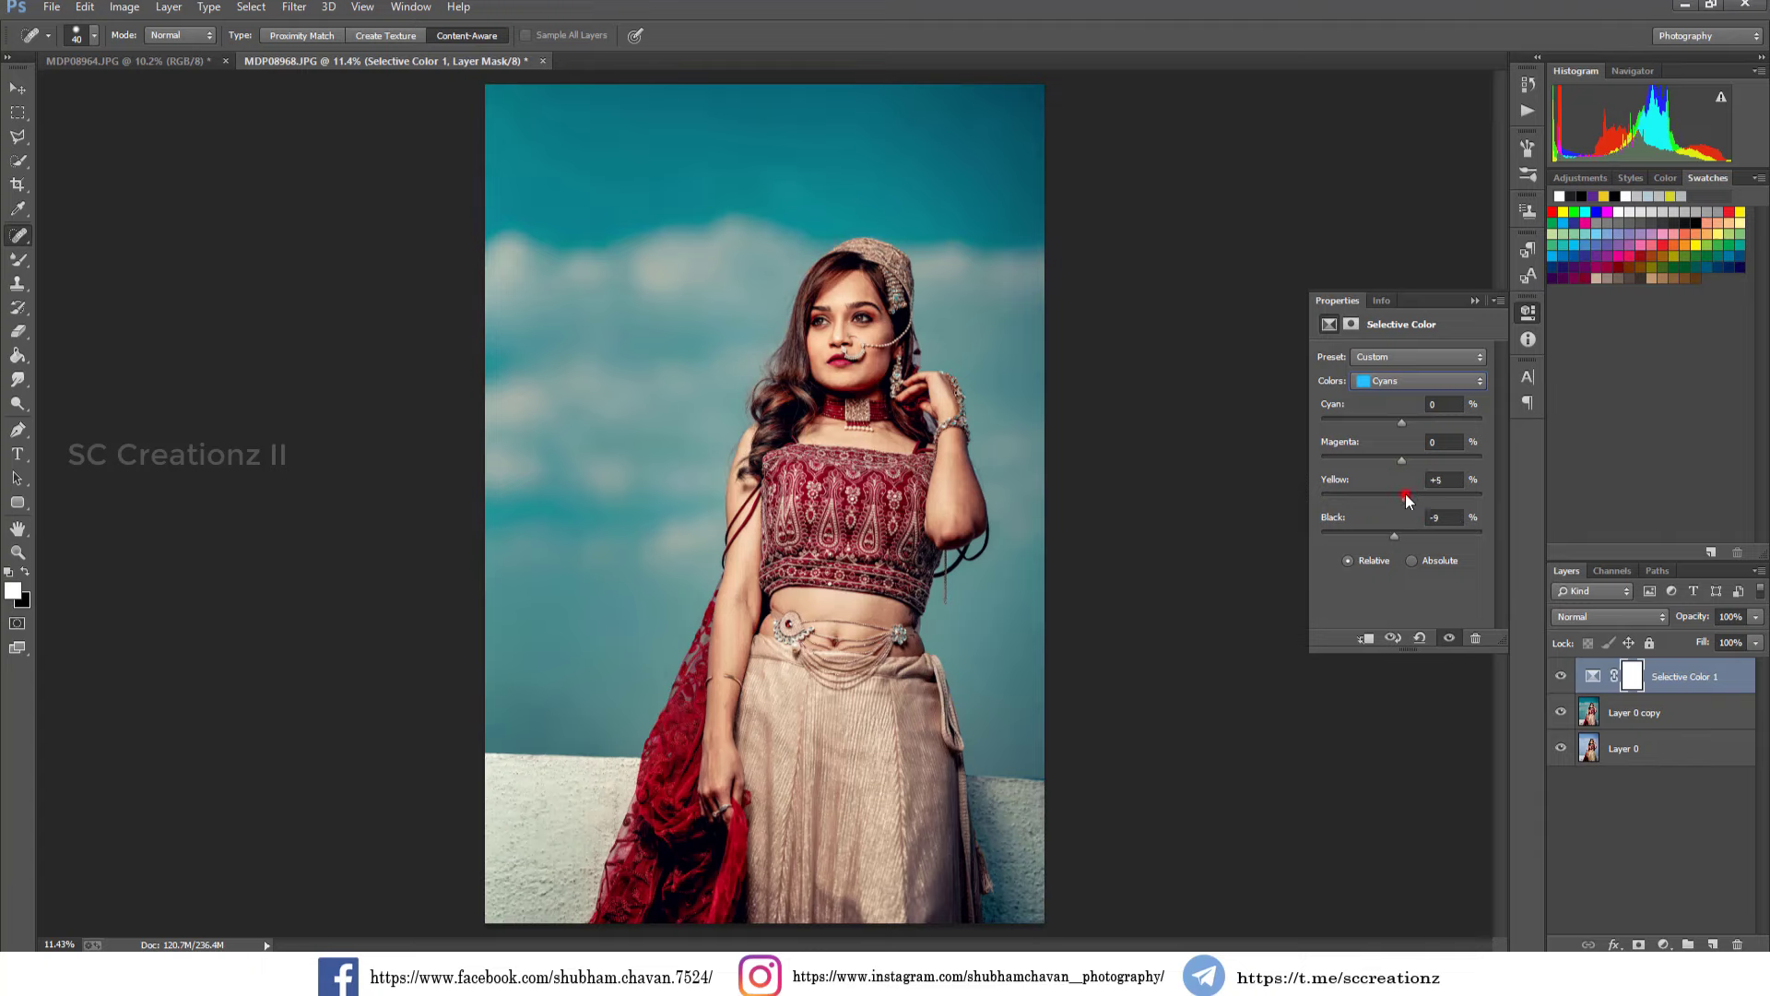
pyautogui.moveTo(1401, 459); pyautogui.dragTo(1407, 500)
# Set the Selective Color blacks to magenta +7, yellow +11 and black +5.
pyautogui.click(1402, 382)
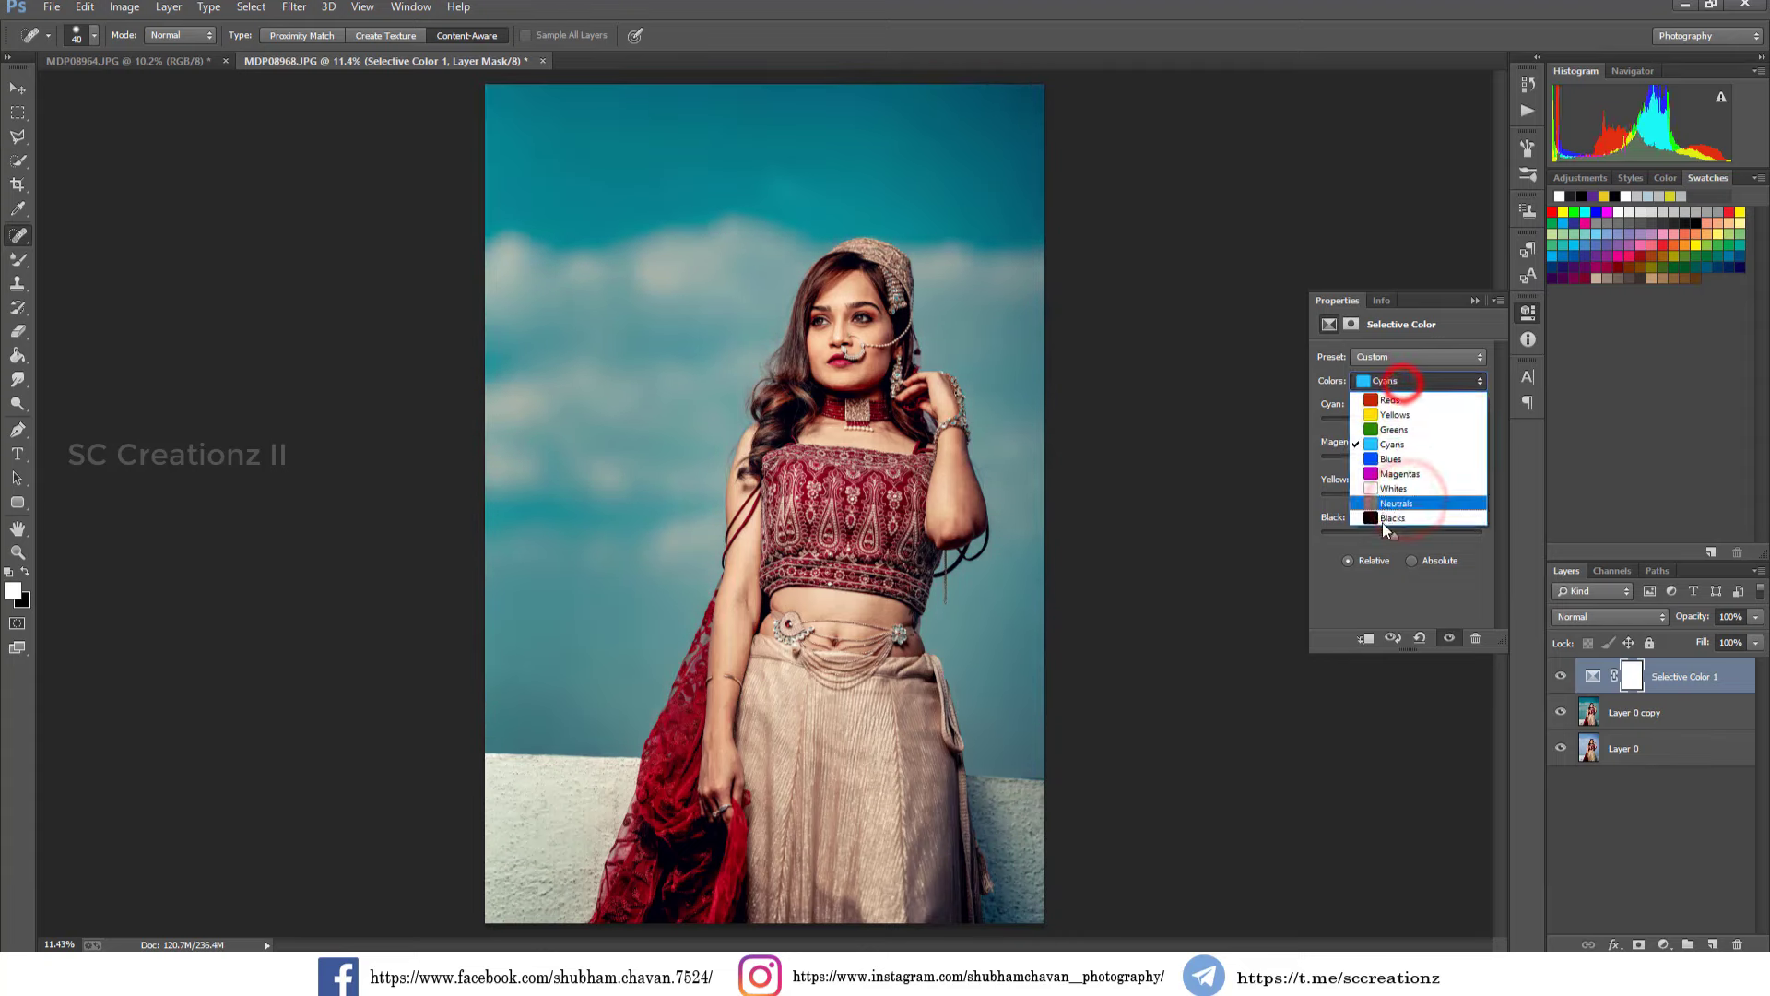
pyautogui.click(1386, 516)
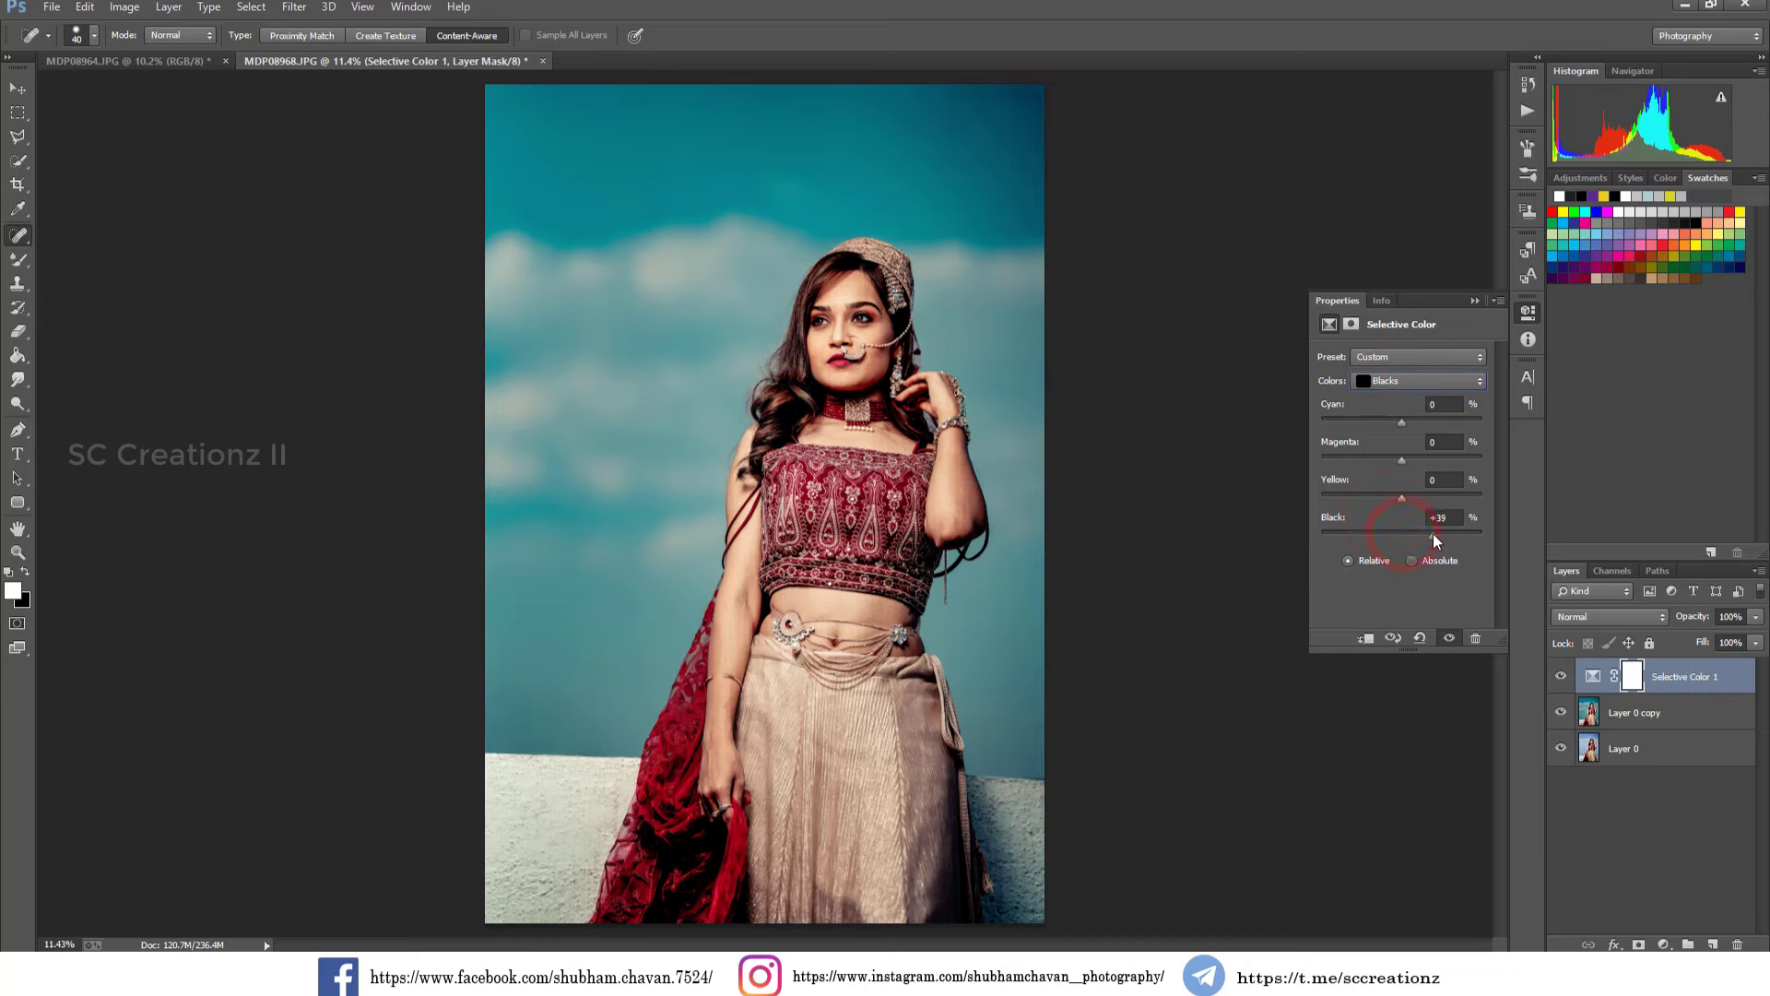
pyautogui.moveTo(1401, 533); pyautogui.dragTo(1412, 472)
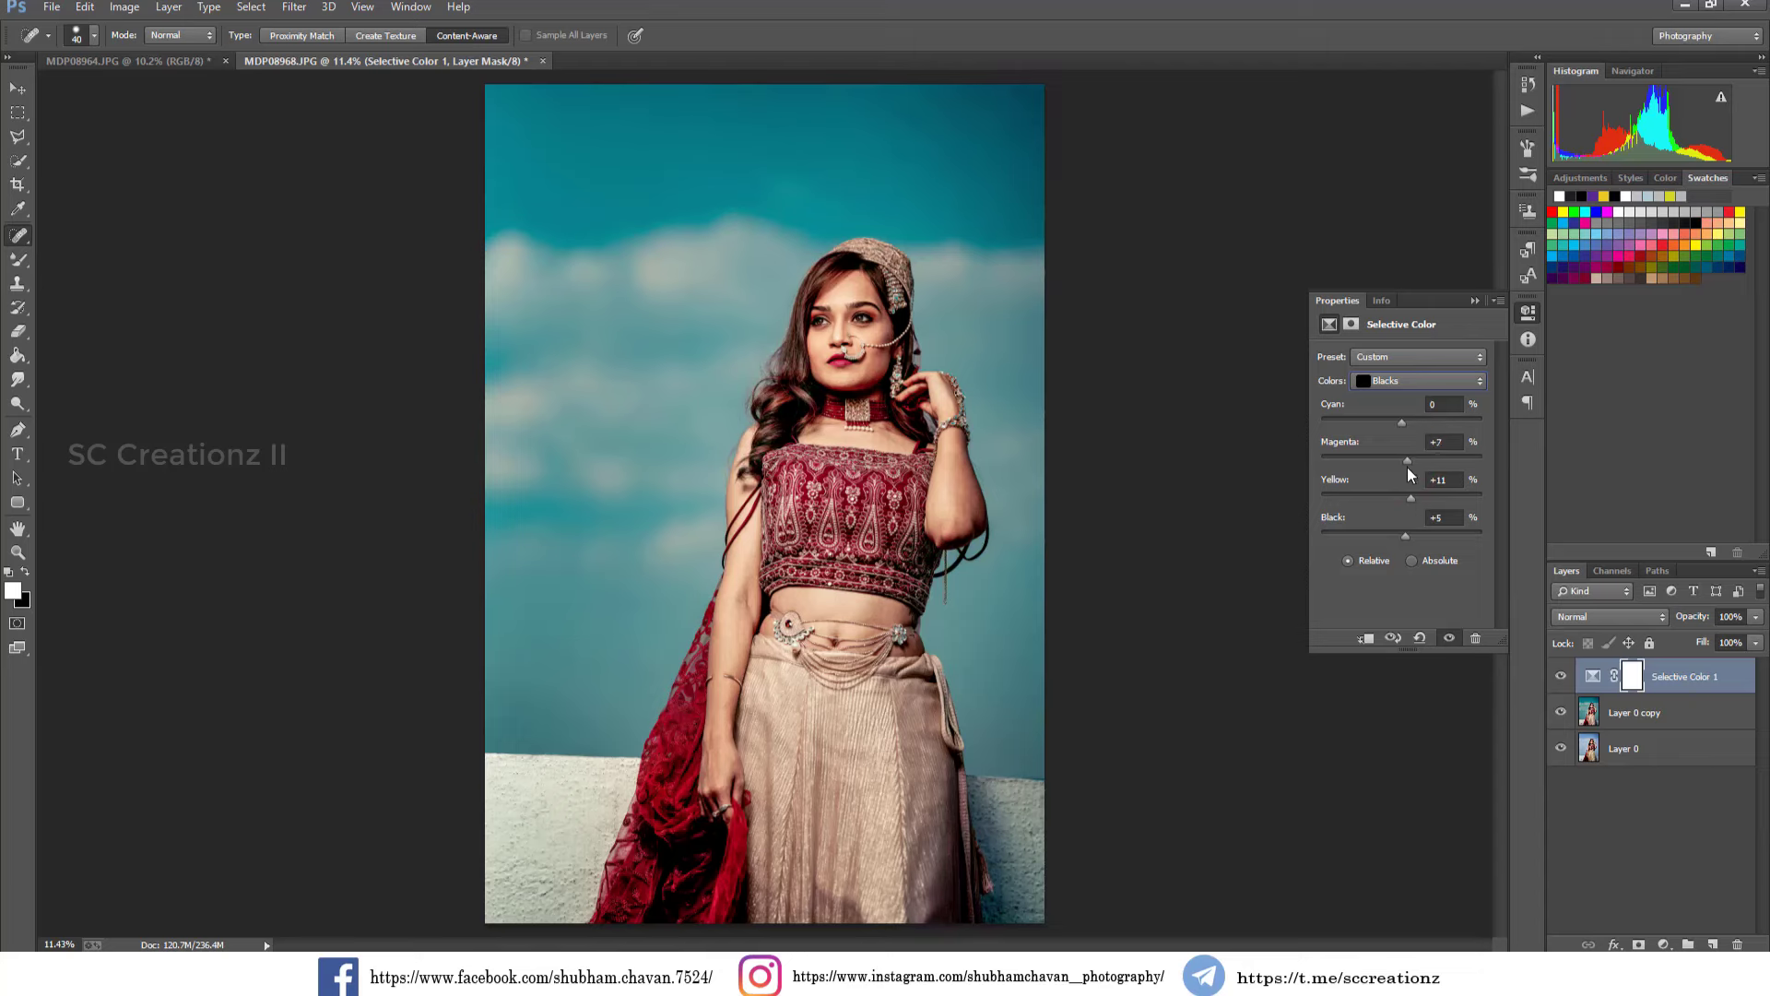
# Set the Selective Color reds to magenta +2, yellow +8 and black +7, with cyan slightly reduced.
pyautogui.click(1396, 379)
pyautogui.click(1392, 395)
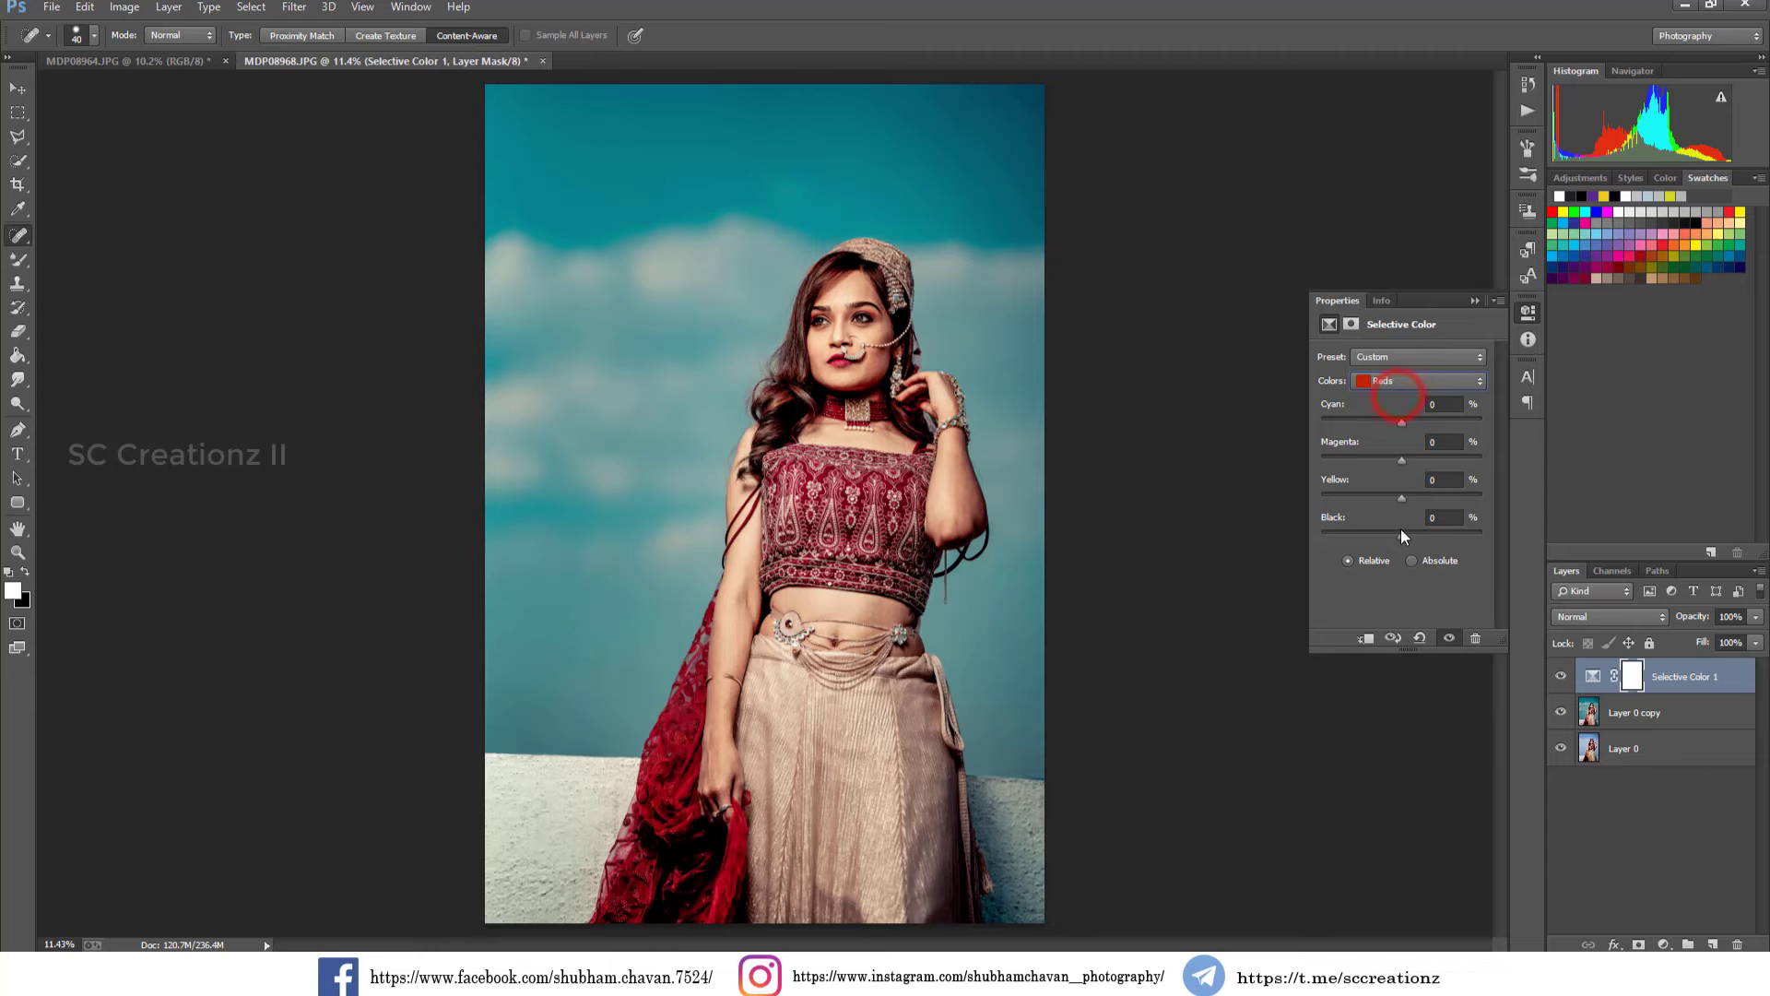
pyautogui.moveTo(1402, 531)
pyautogui.mouseDown()
pyautogui.moveTo(1453, 533)
pyautogui.moveTo(1369, 538)
pyautogui.moveTo(1407, 539)
pyautogui.mouseUp()
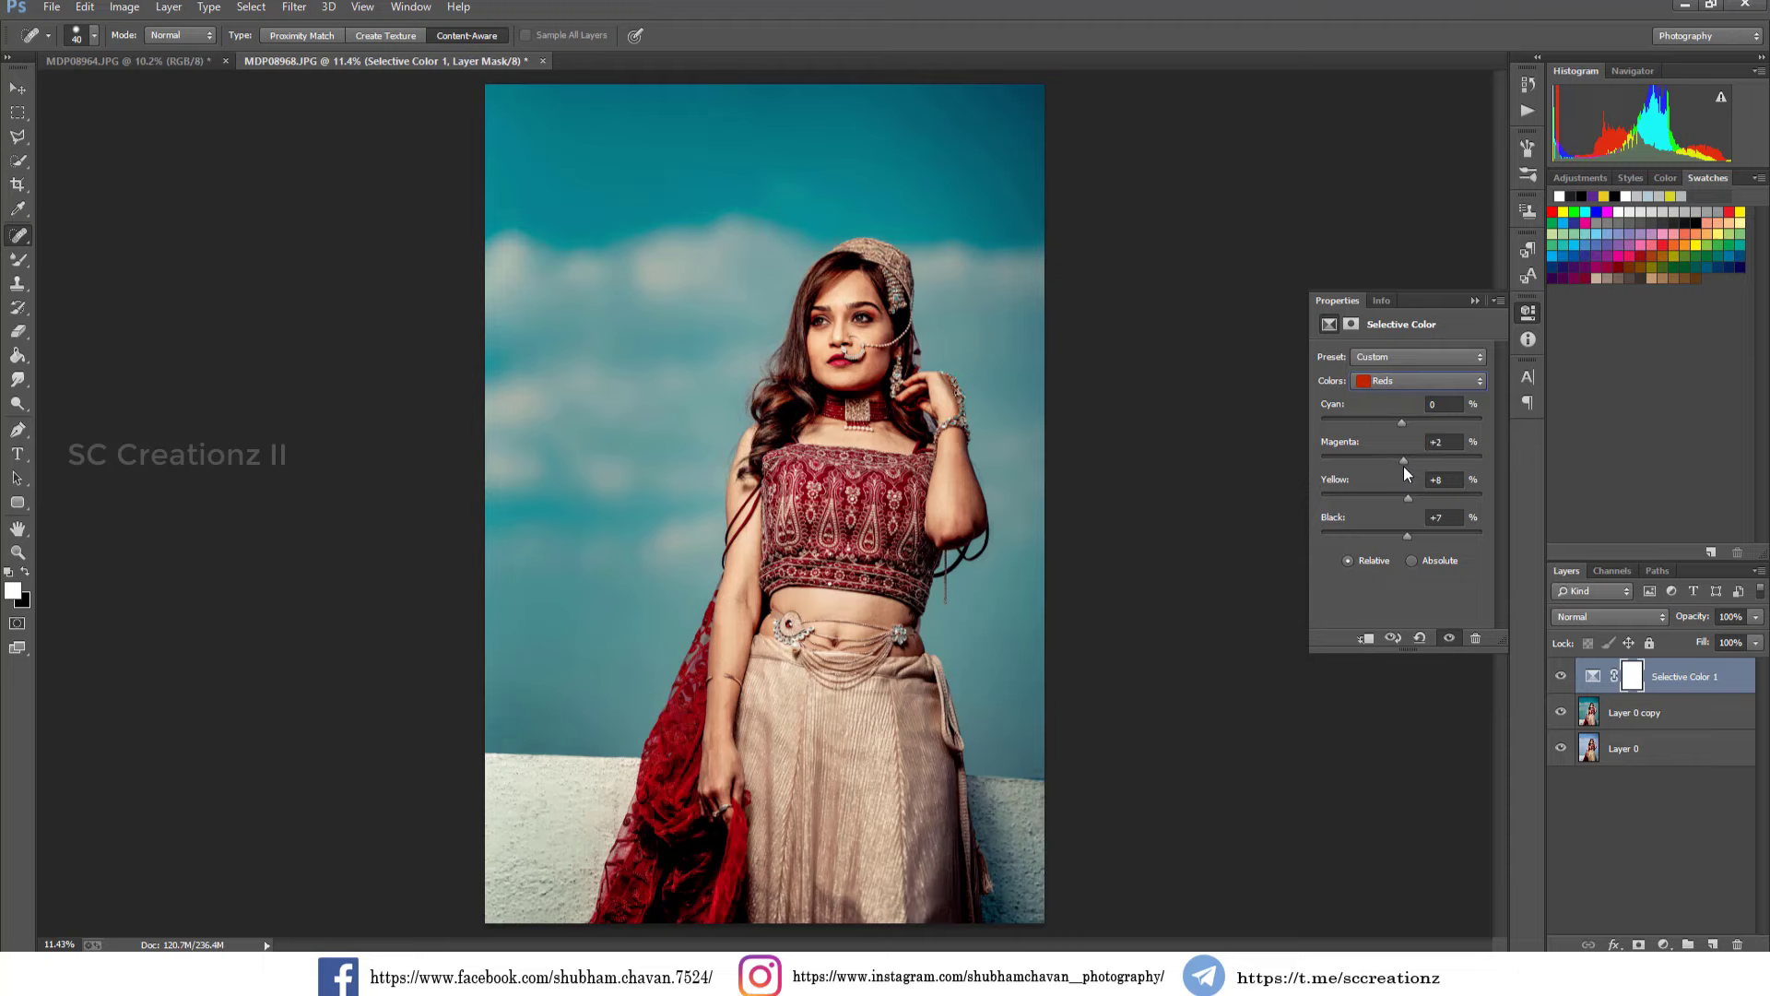
pyautogui.moveTo(1404, 425)
pyautogui.mouseDown()
pyautogui.moveTo(1330, 424)
pyautogui.moveTo(1437, 437)
pyautogui.mouseUp()
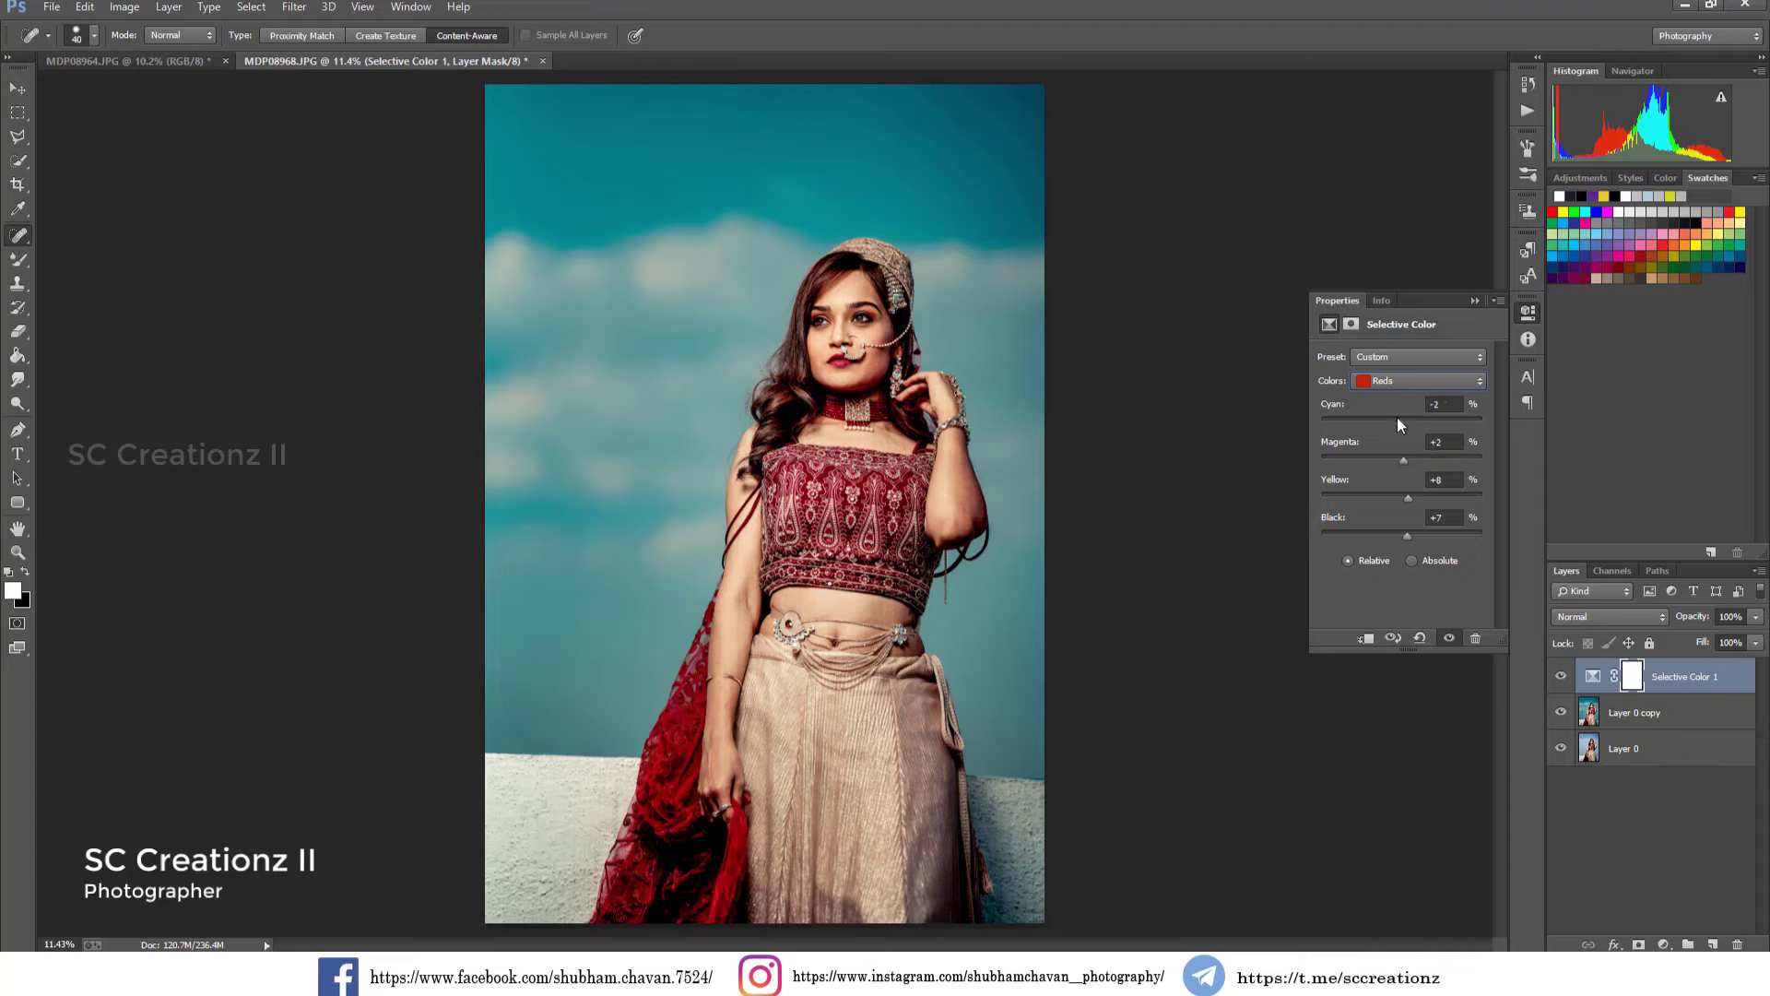
pyautogui.click(1475, 300)
# Compare the portrait with and without the Selective Color adjustment.
pyautogui.click(1559, 675)
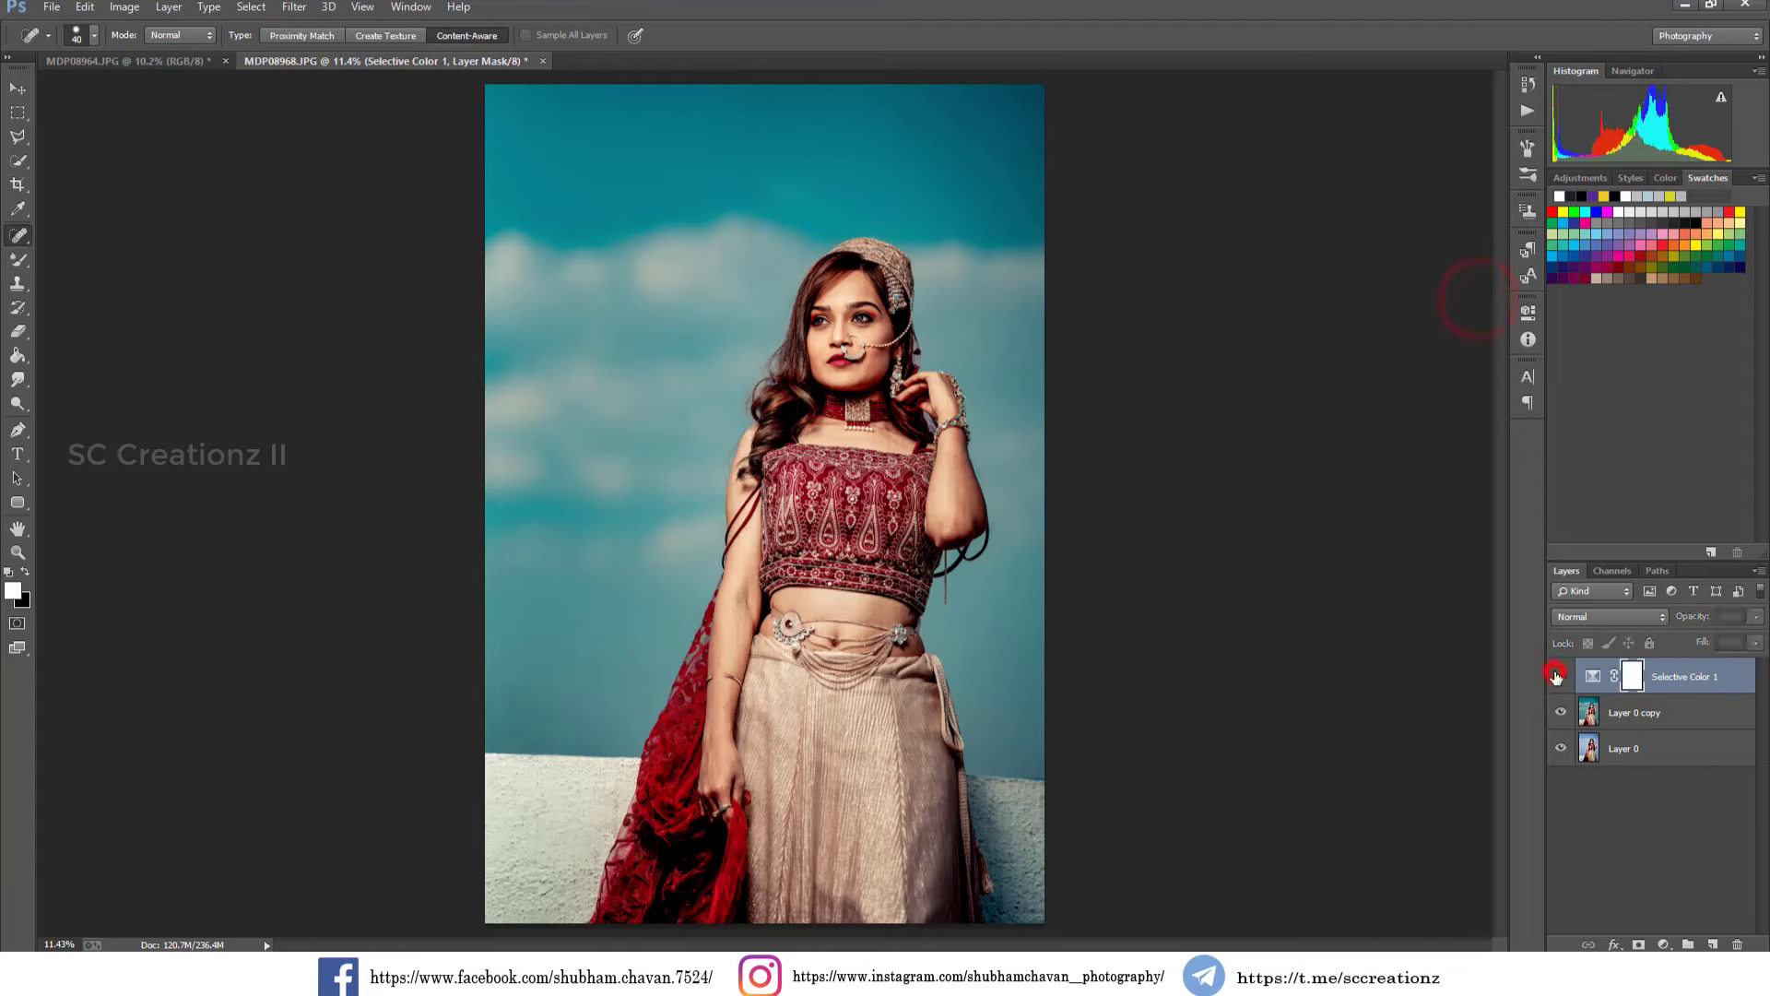
pyautogui.click(1556, 676)
pyautogui.click(1557, 676)
pyautogui.click(1556, 675)
pyautogui.click(1557, 676)
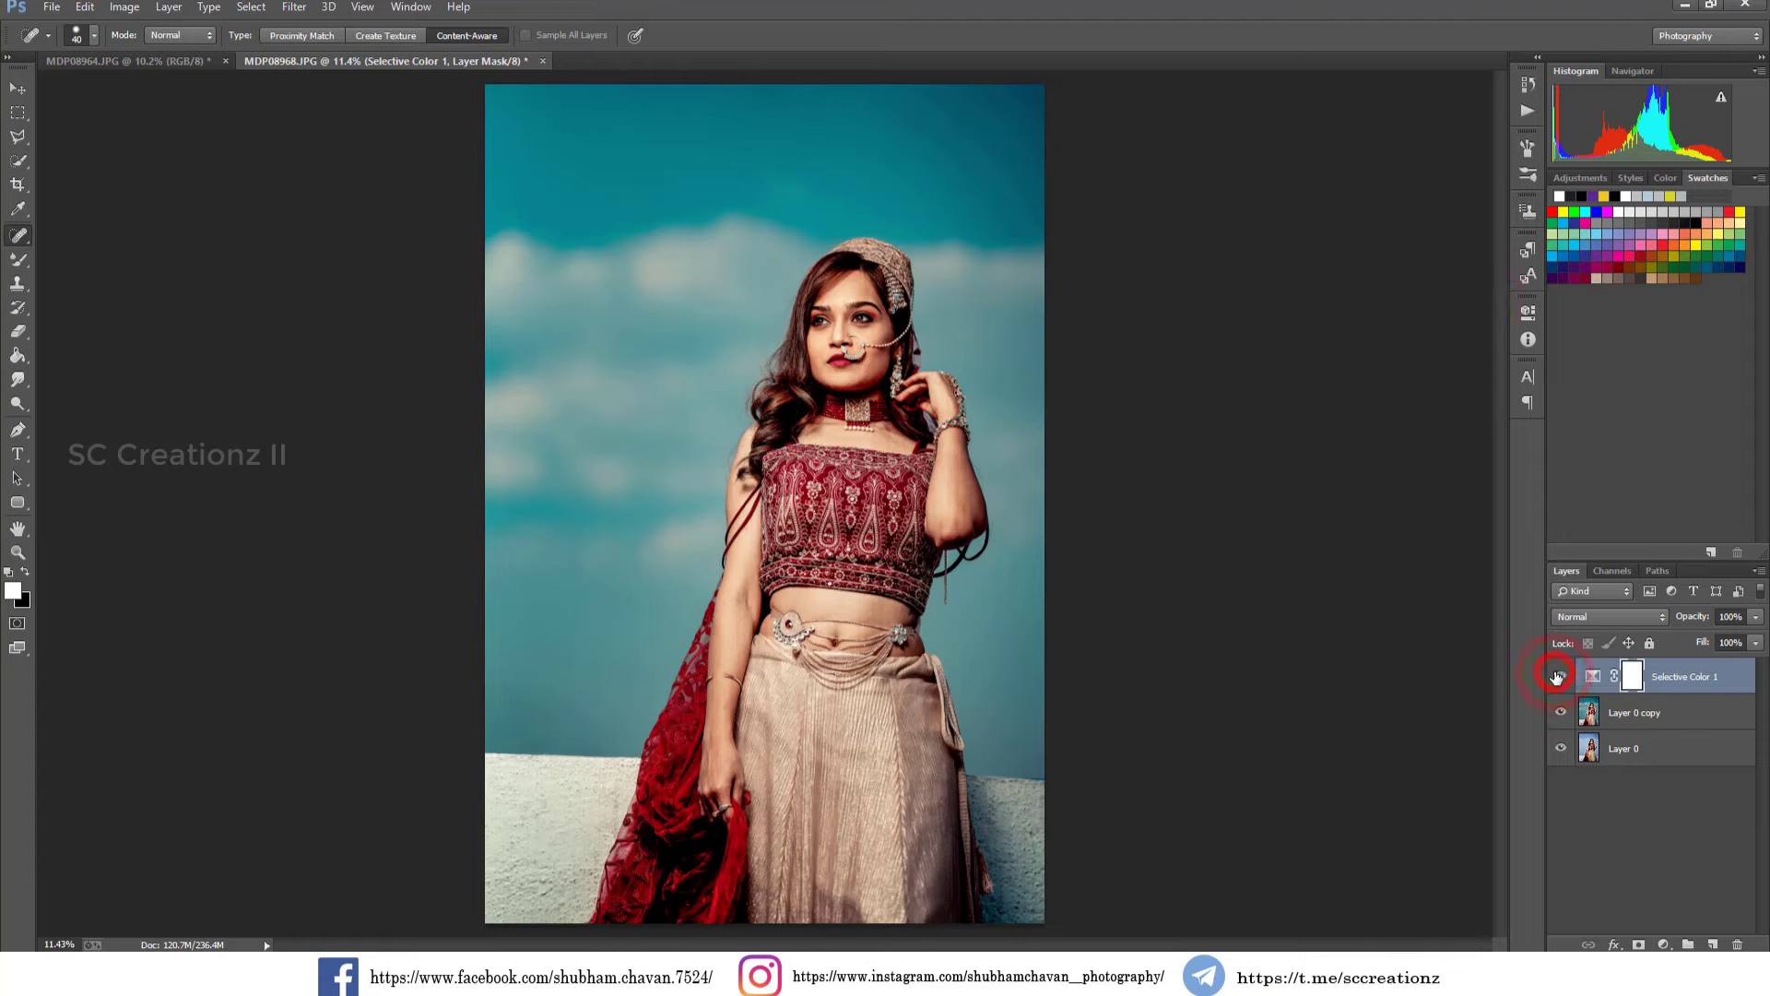
pyautogui.click(1556, 676)
pyautogui.click(1557, 676)
# Reduce the Selective Color layer's opacity to 71%, merge it down, and compare the result with the original.
pyautogui.moveTo(1691, 617); pyautogui.dragTo(1667, 619)
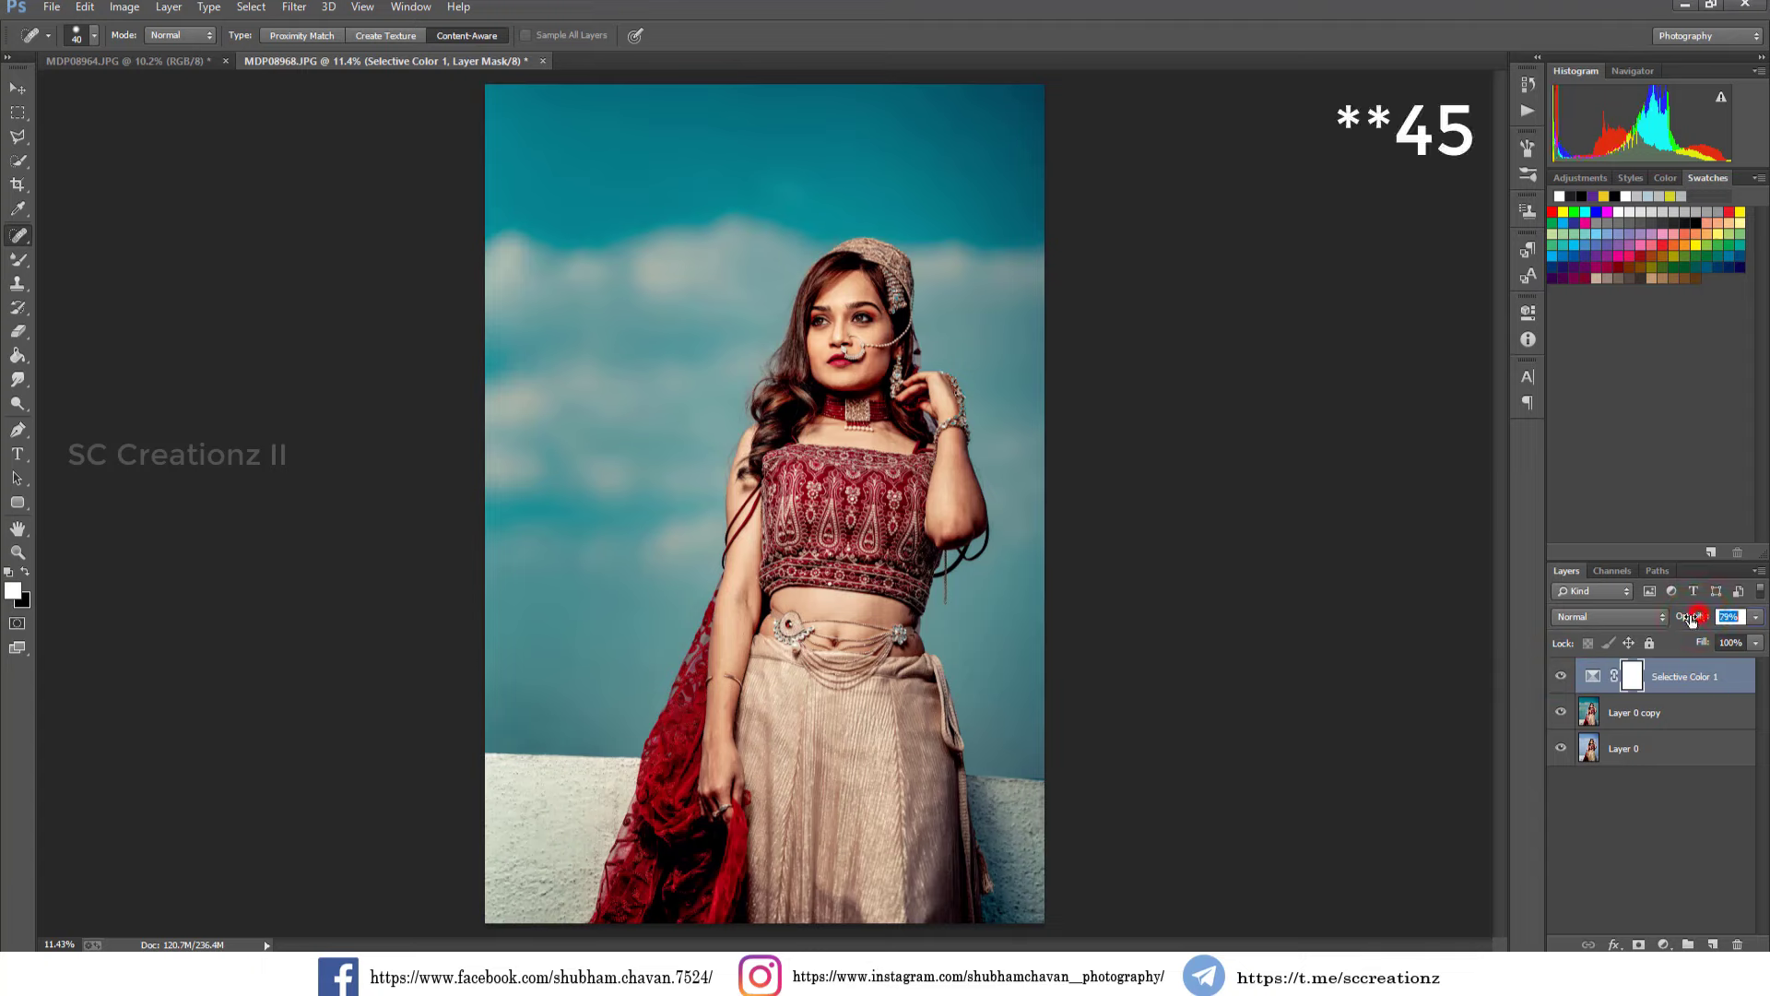
pyautogui.write('71')
pyautogui.press('Return')
pyautogui.click(1567, 676)
pyautogui.click(1567, 676)
pyautogui.rightClick(1639, 683)
pyautogui.click(1634, 663)
pyautogui.click(1562, 680)
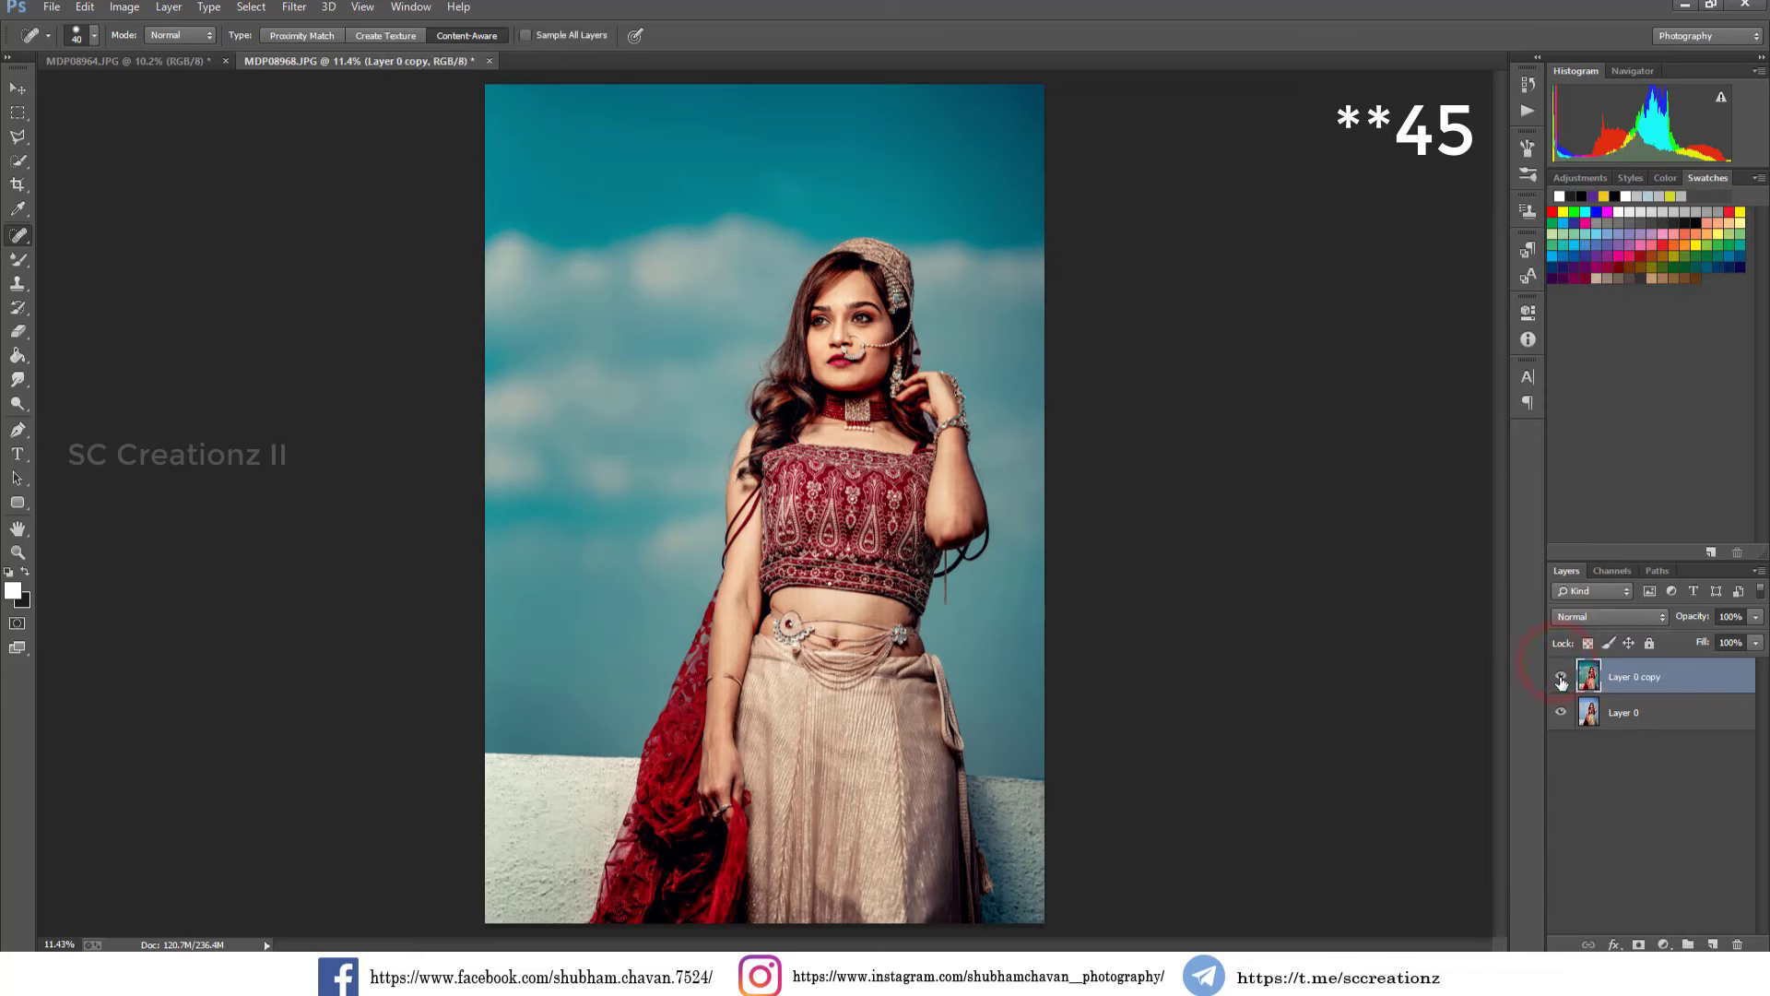
pyautogui.click(1561, 679)
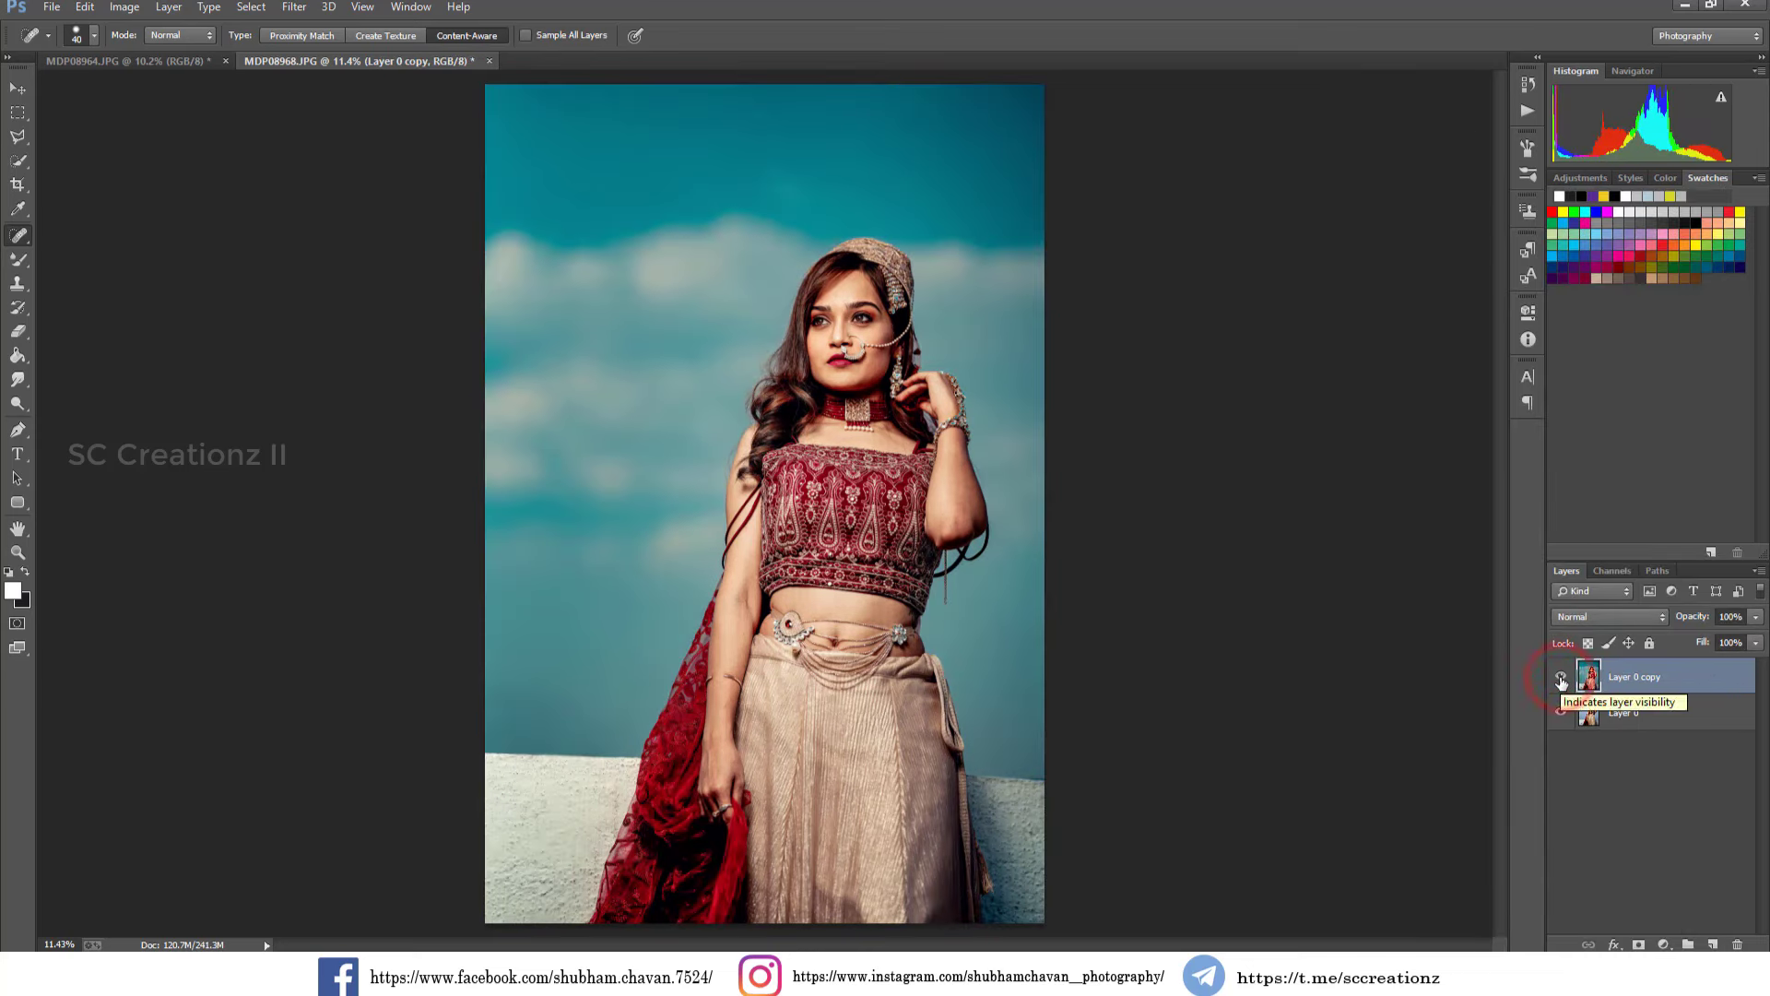
# Compare the graded portrait with the original by toggling Layer 0 copy, both in full view and close up on the face.
pyautogui.click(1561, 680)
pyautogui.click(1561, 680)
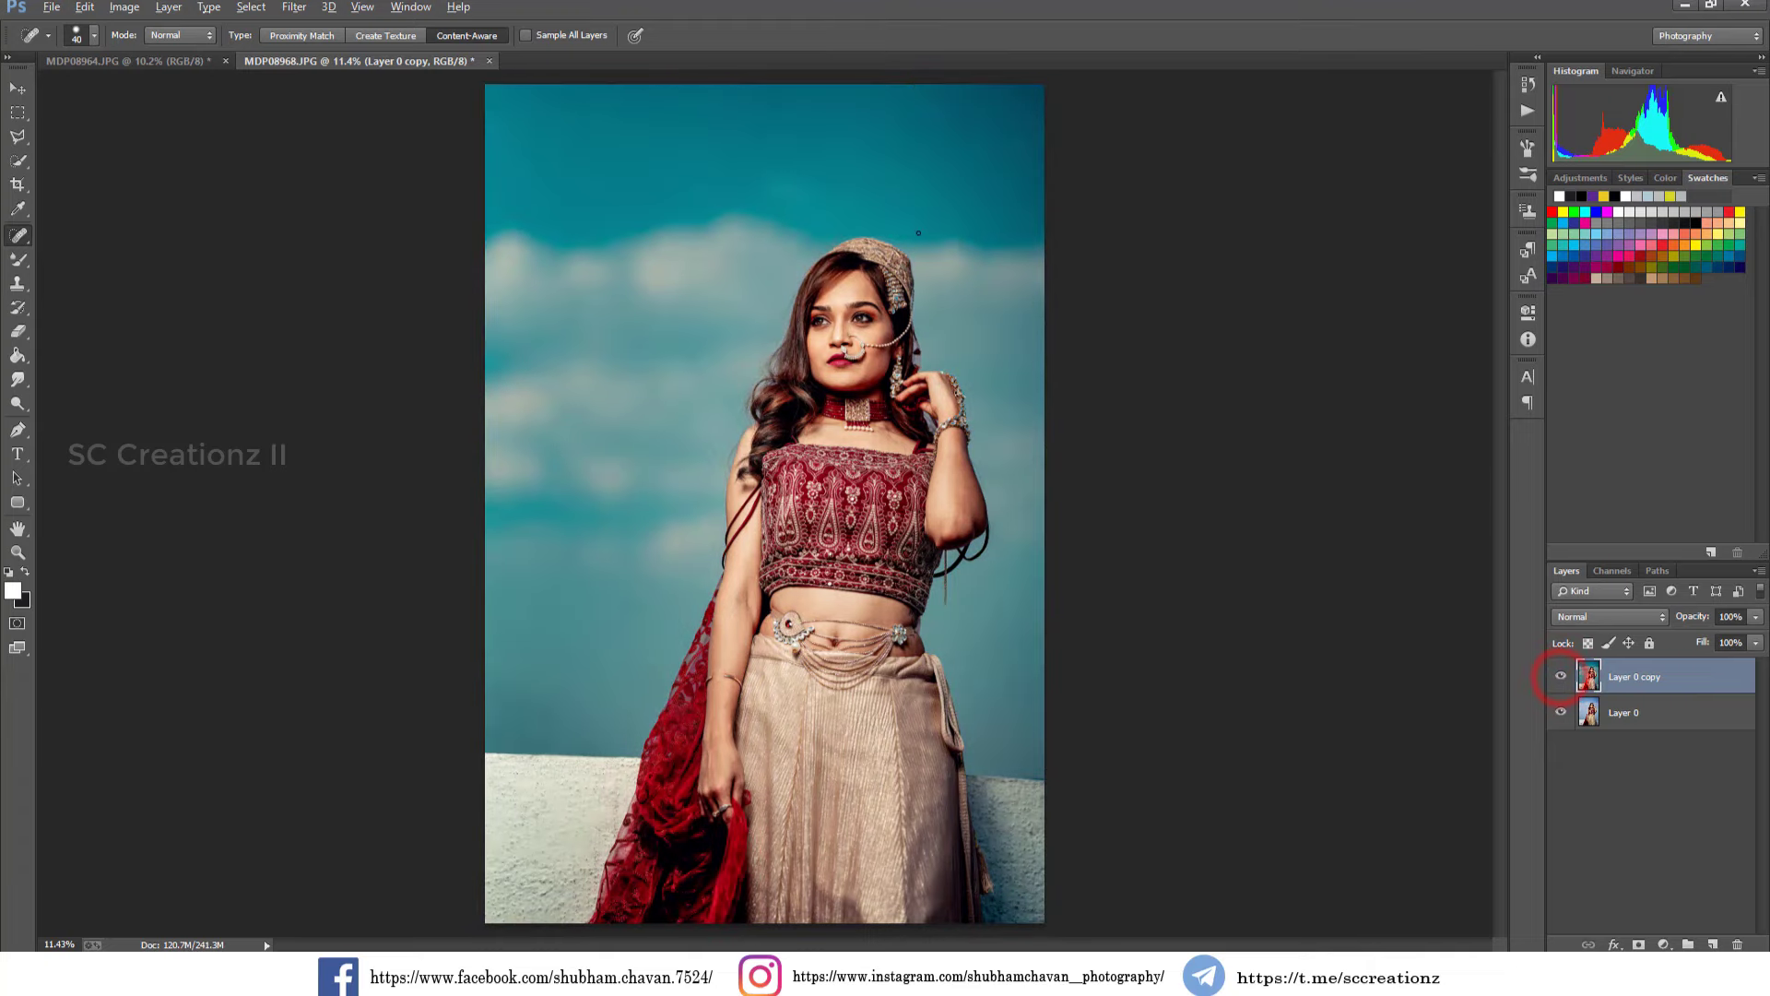
pyautogui.scroll(5, 858, 300)
pyautogui.scroll(3, 858, 300)
pyautogui.click(1561, 680)
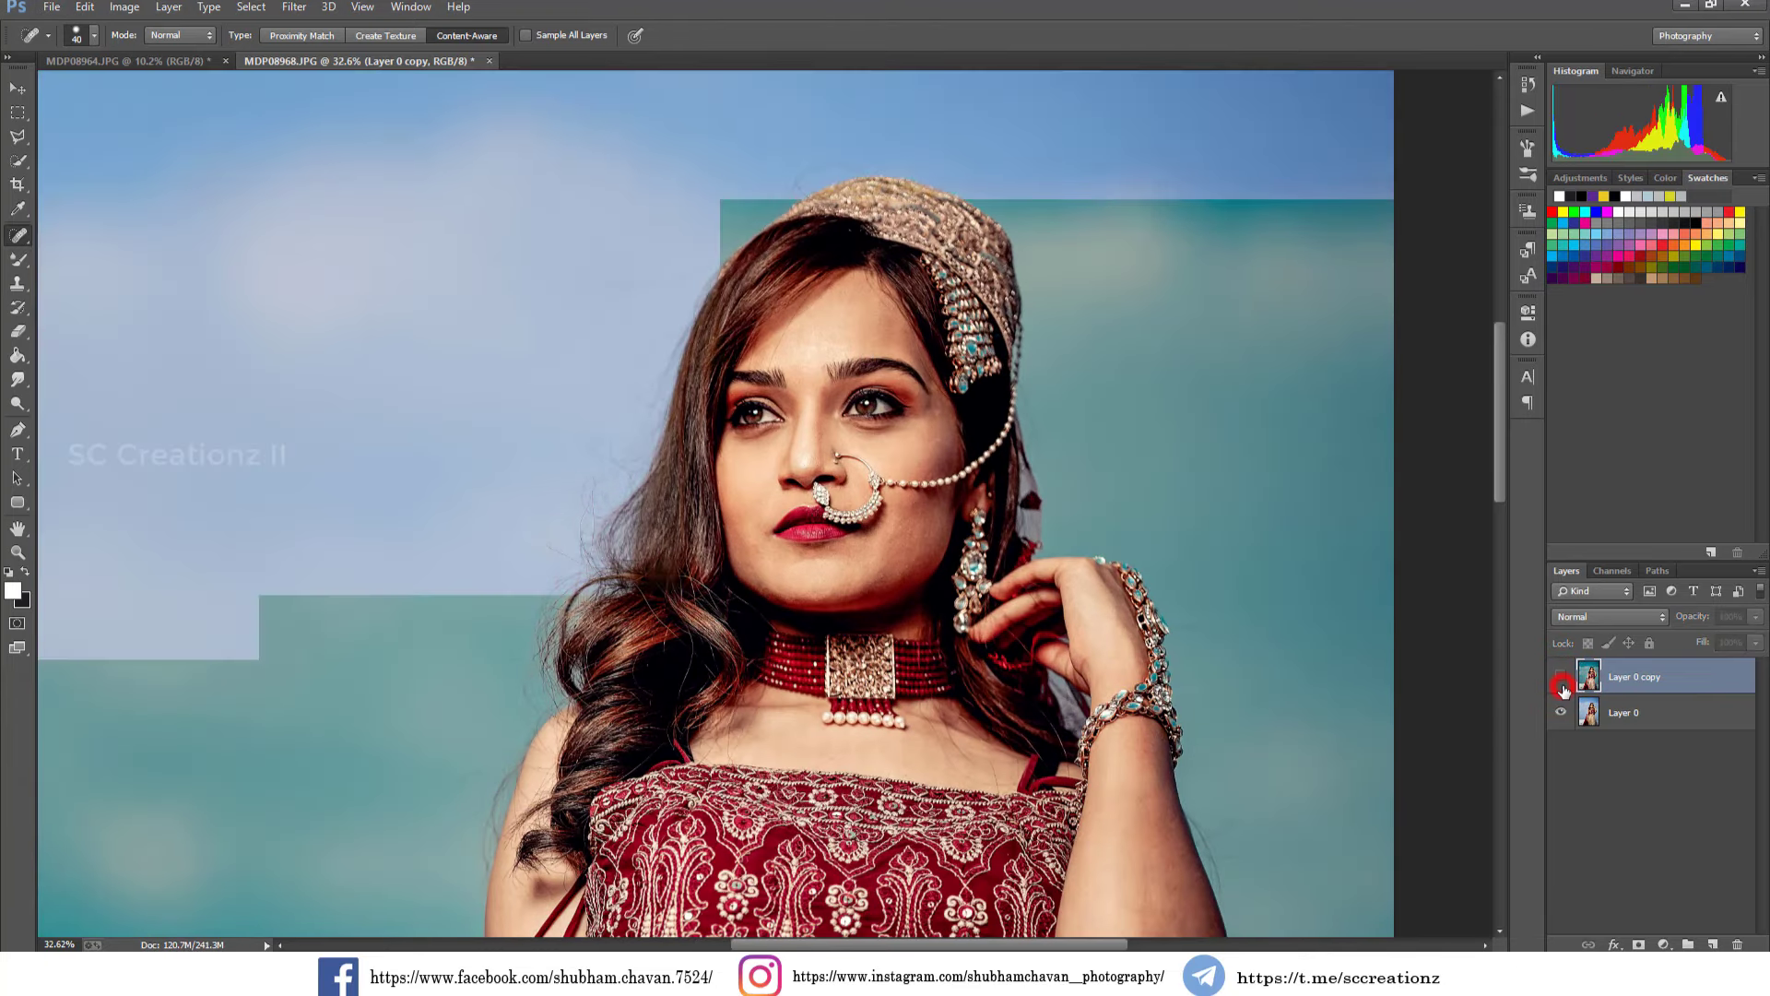
pyautogui.click(1561, 680)
pyautogui.scroll(-5, 1021, 537)
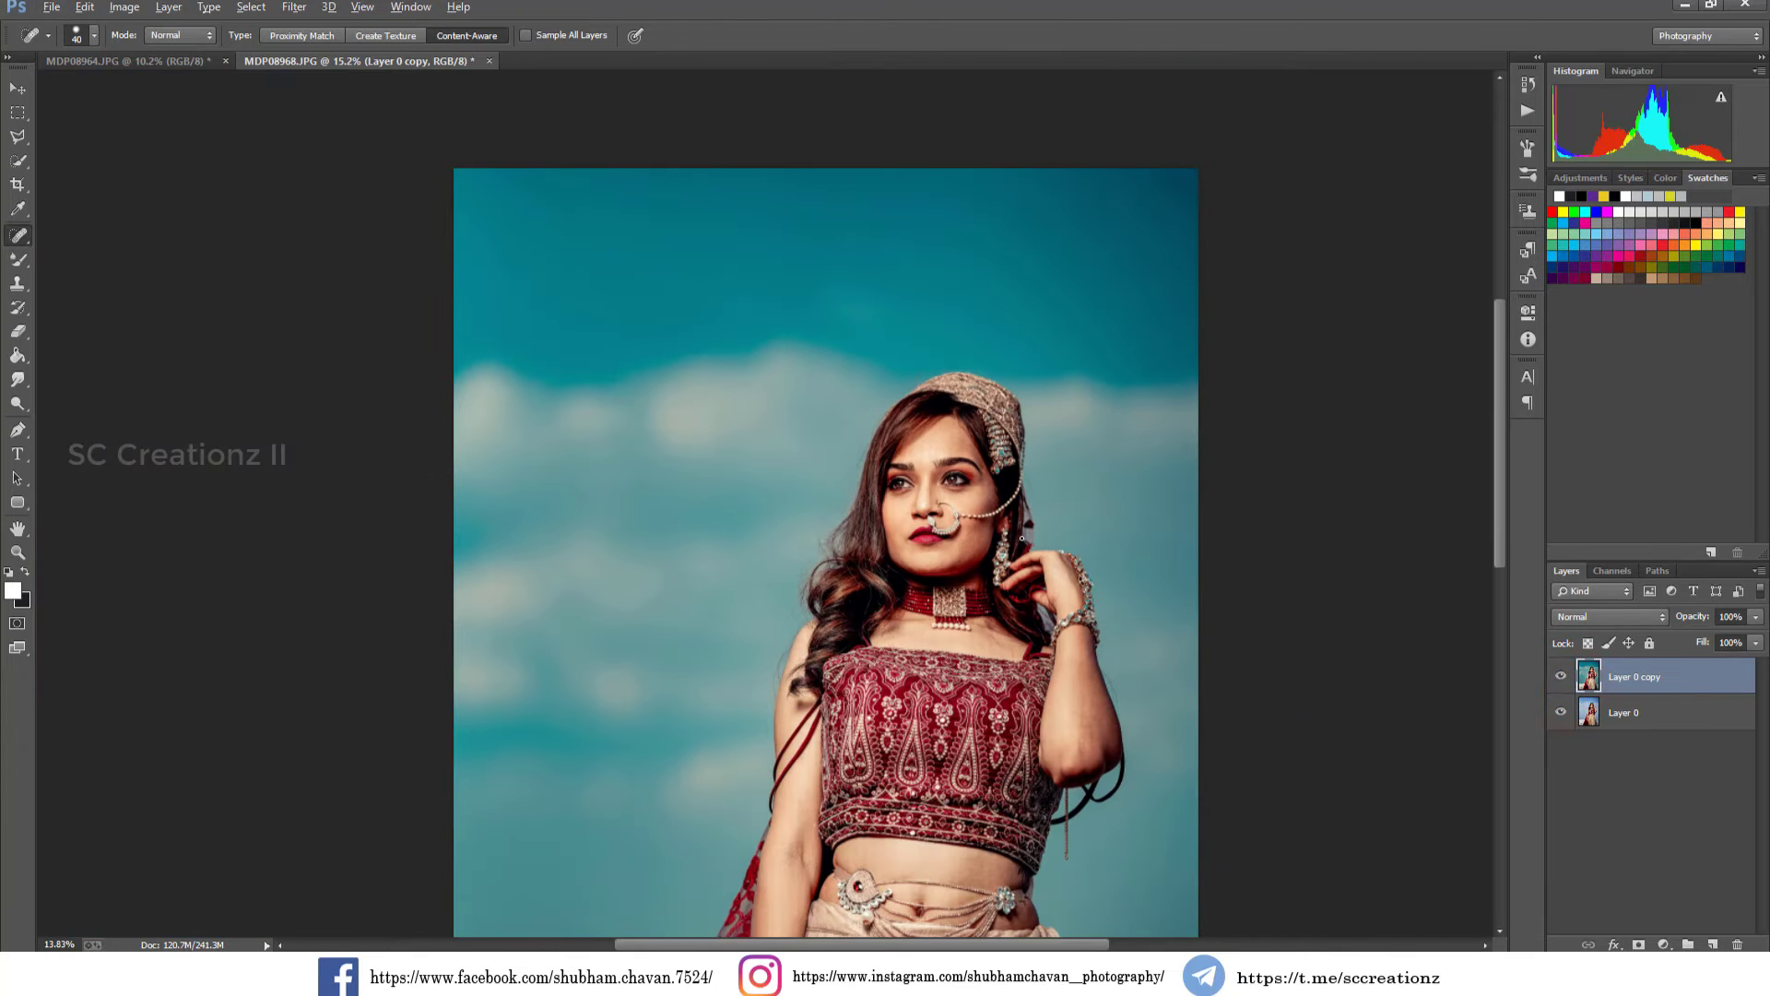
pyautogui.scroll(1, 1021, 537)
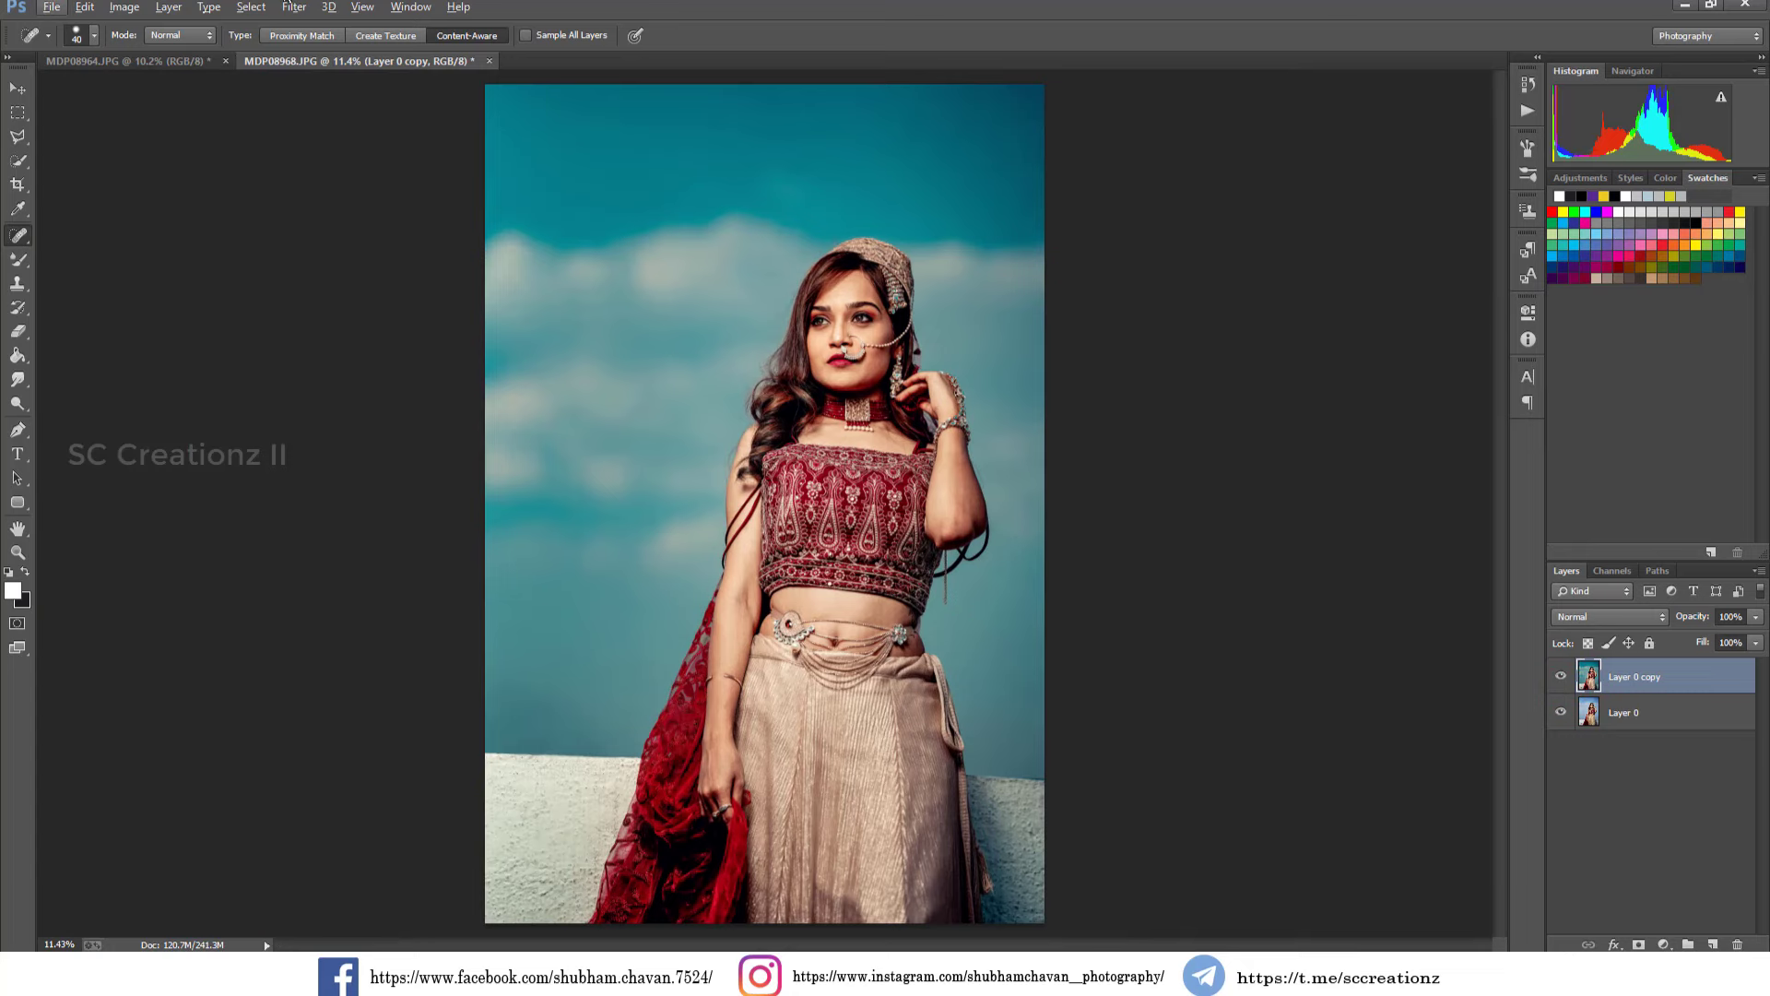
# Switch to the MDP08964.JPG document and duplicate its Background layer.
pyautogui.click(167, 61)
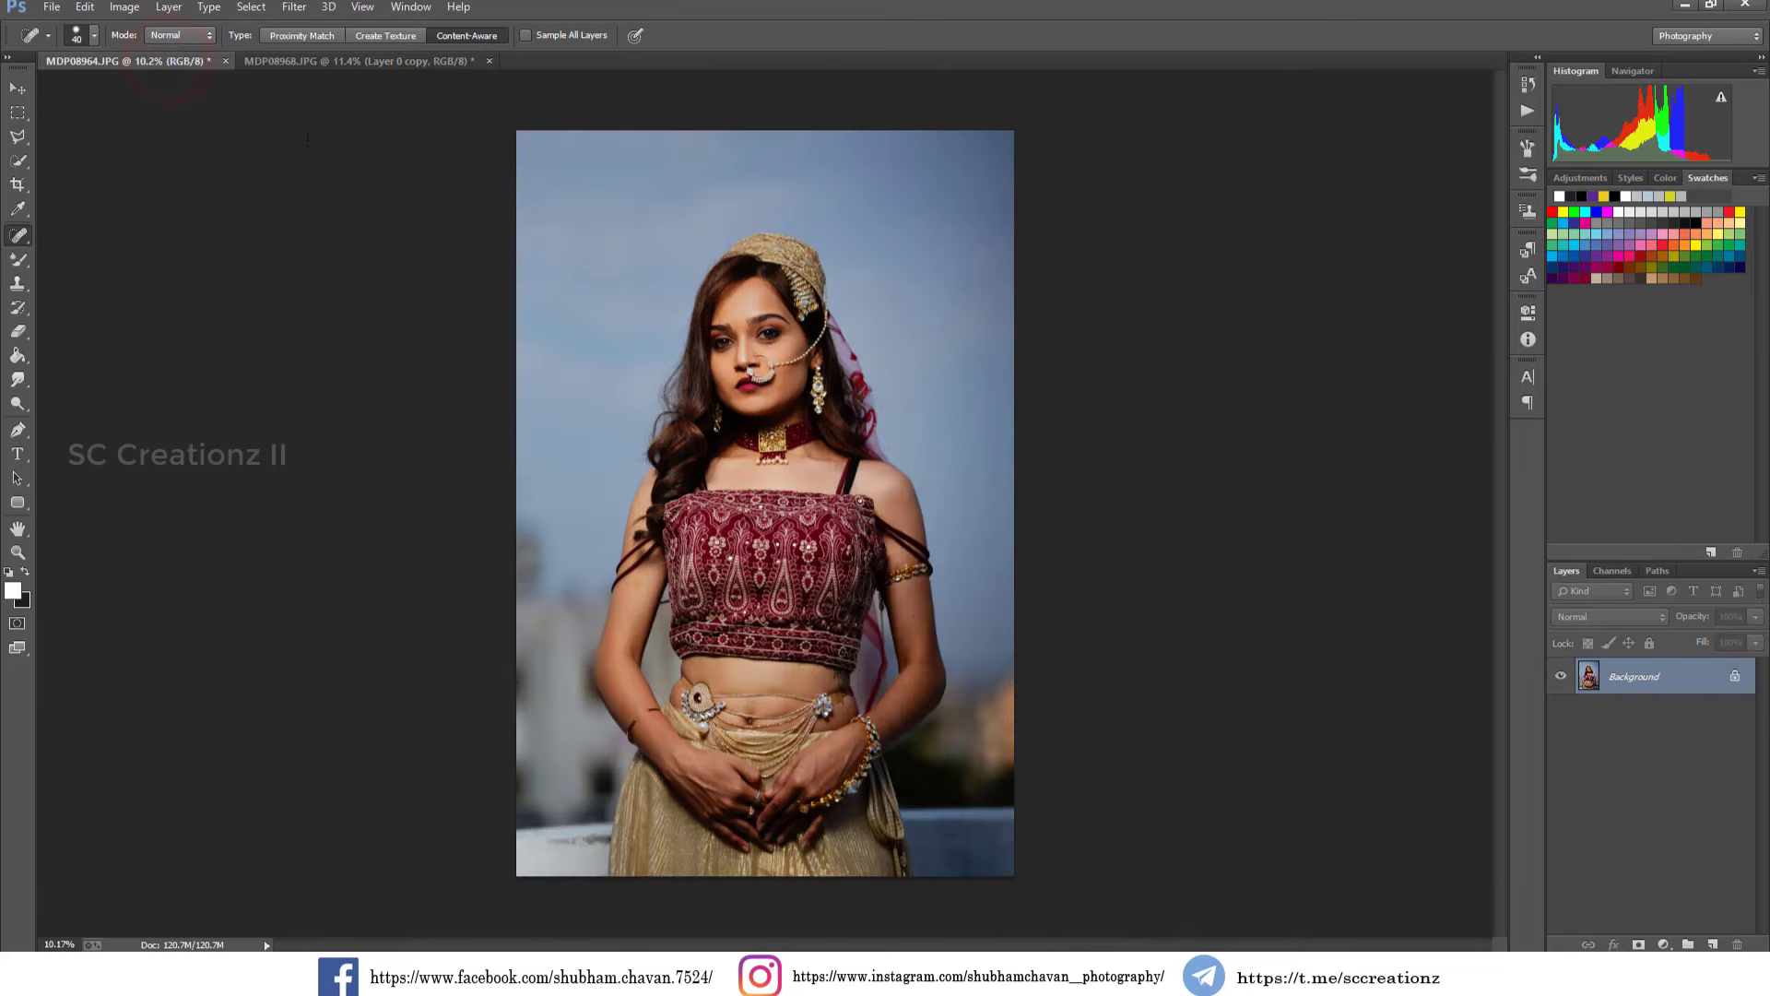
pyautogui.click(16, 88)
pyautogui.click(293, 7)
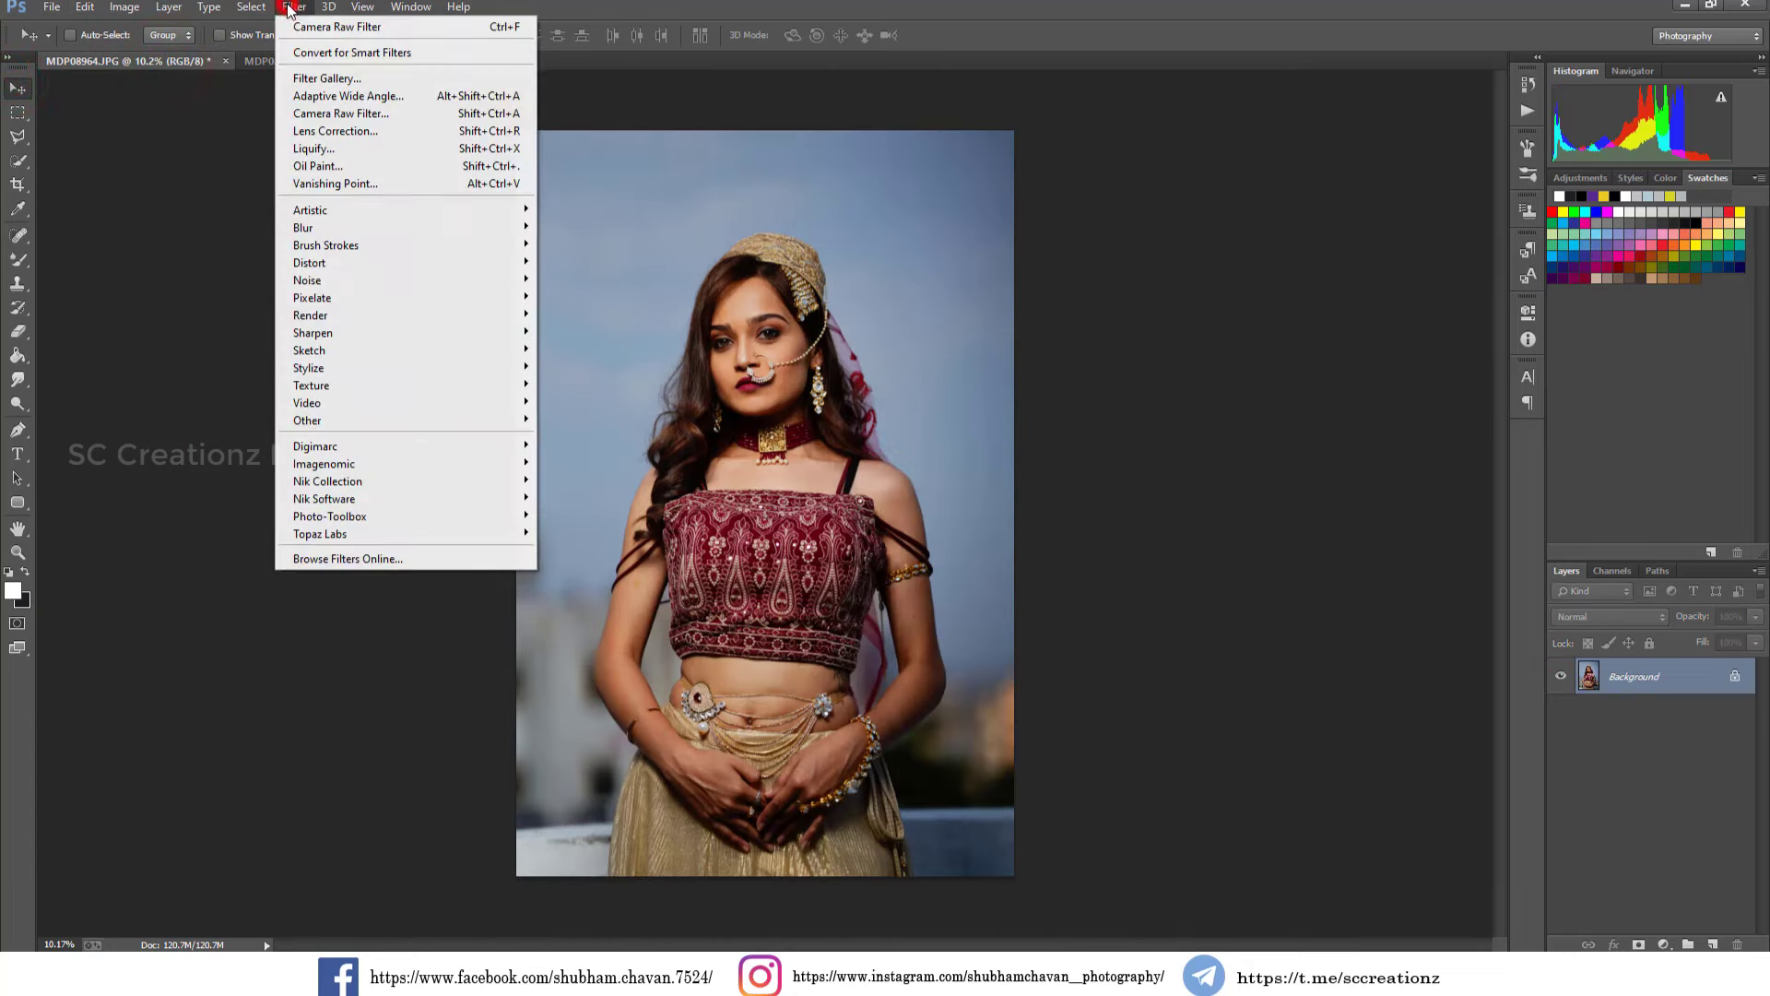
pyautogui.click(1707, 677)
pyautogui.rightClick(1707, 677)
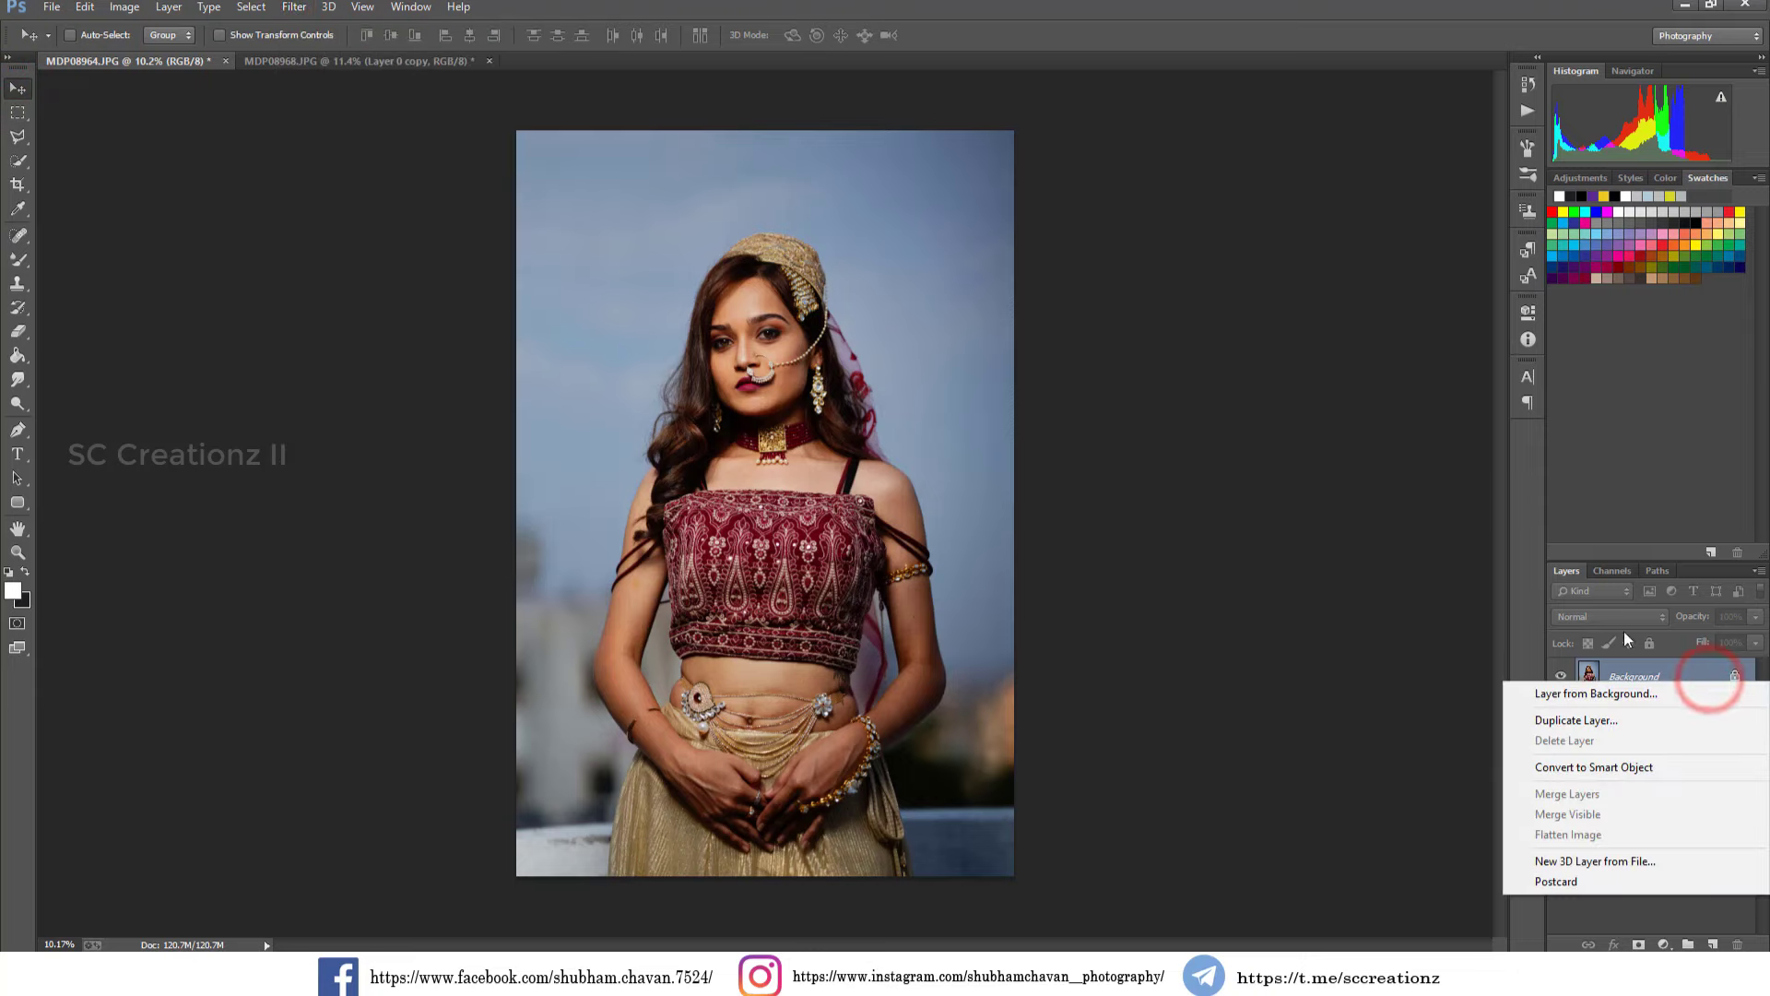
pyautogui.click(1578, 720)
pyautogui.click(789, 195)
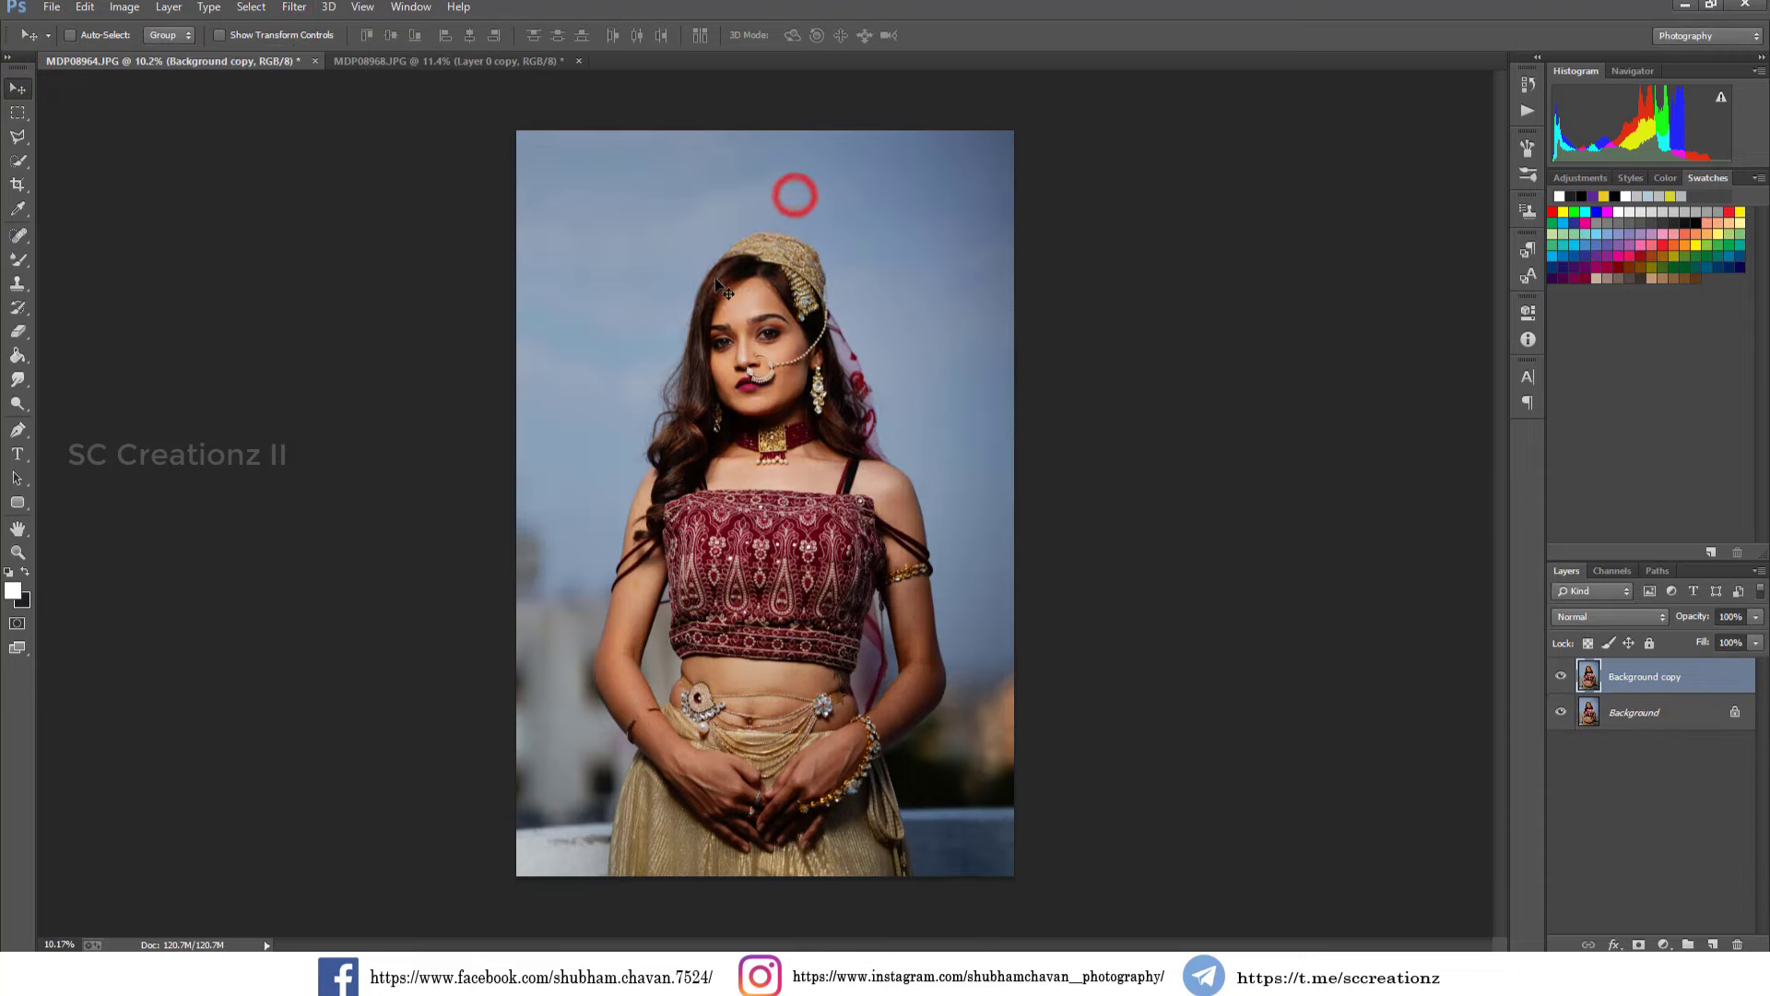
# Reapply the last Camera Raw Filter settings to the Background copy layer and compare the result with the original.
pyautogui.click(297, 8)
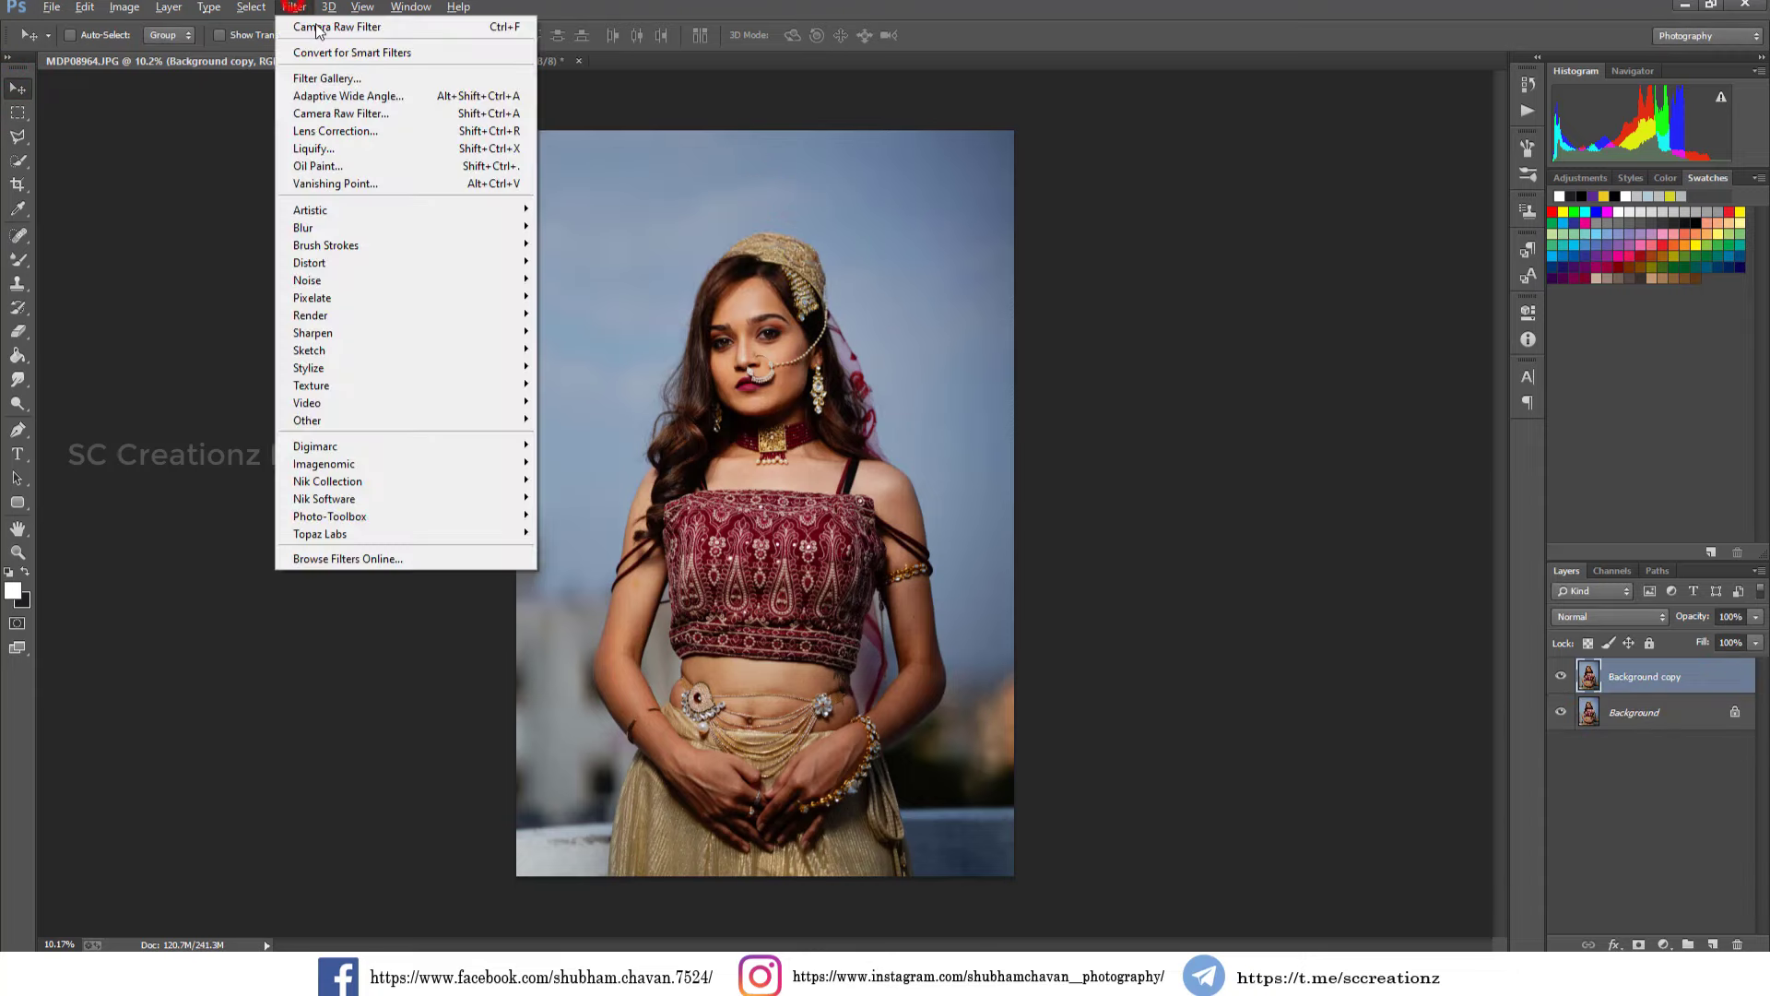
pyautogui.click(426, 21)
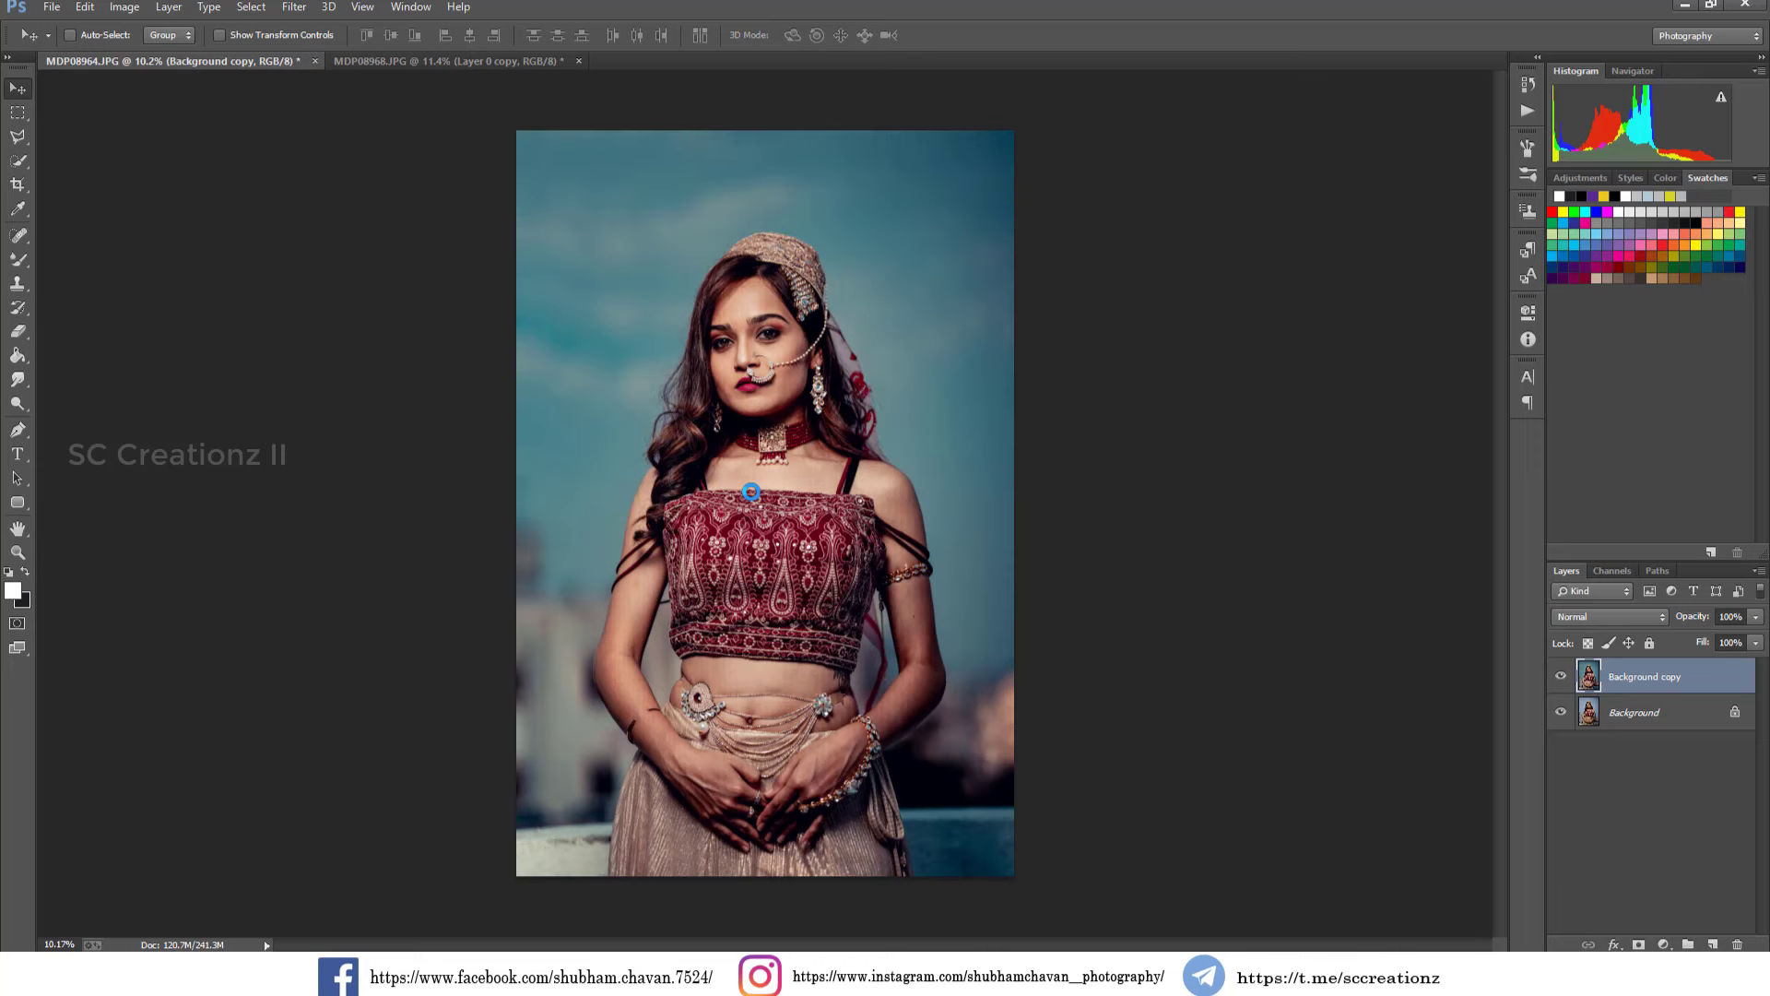
pyautogui.scroll(1, 948, 514)
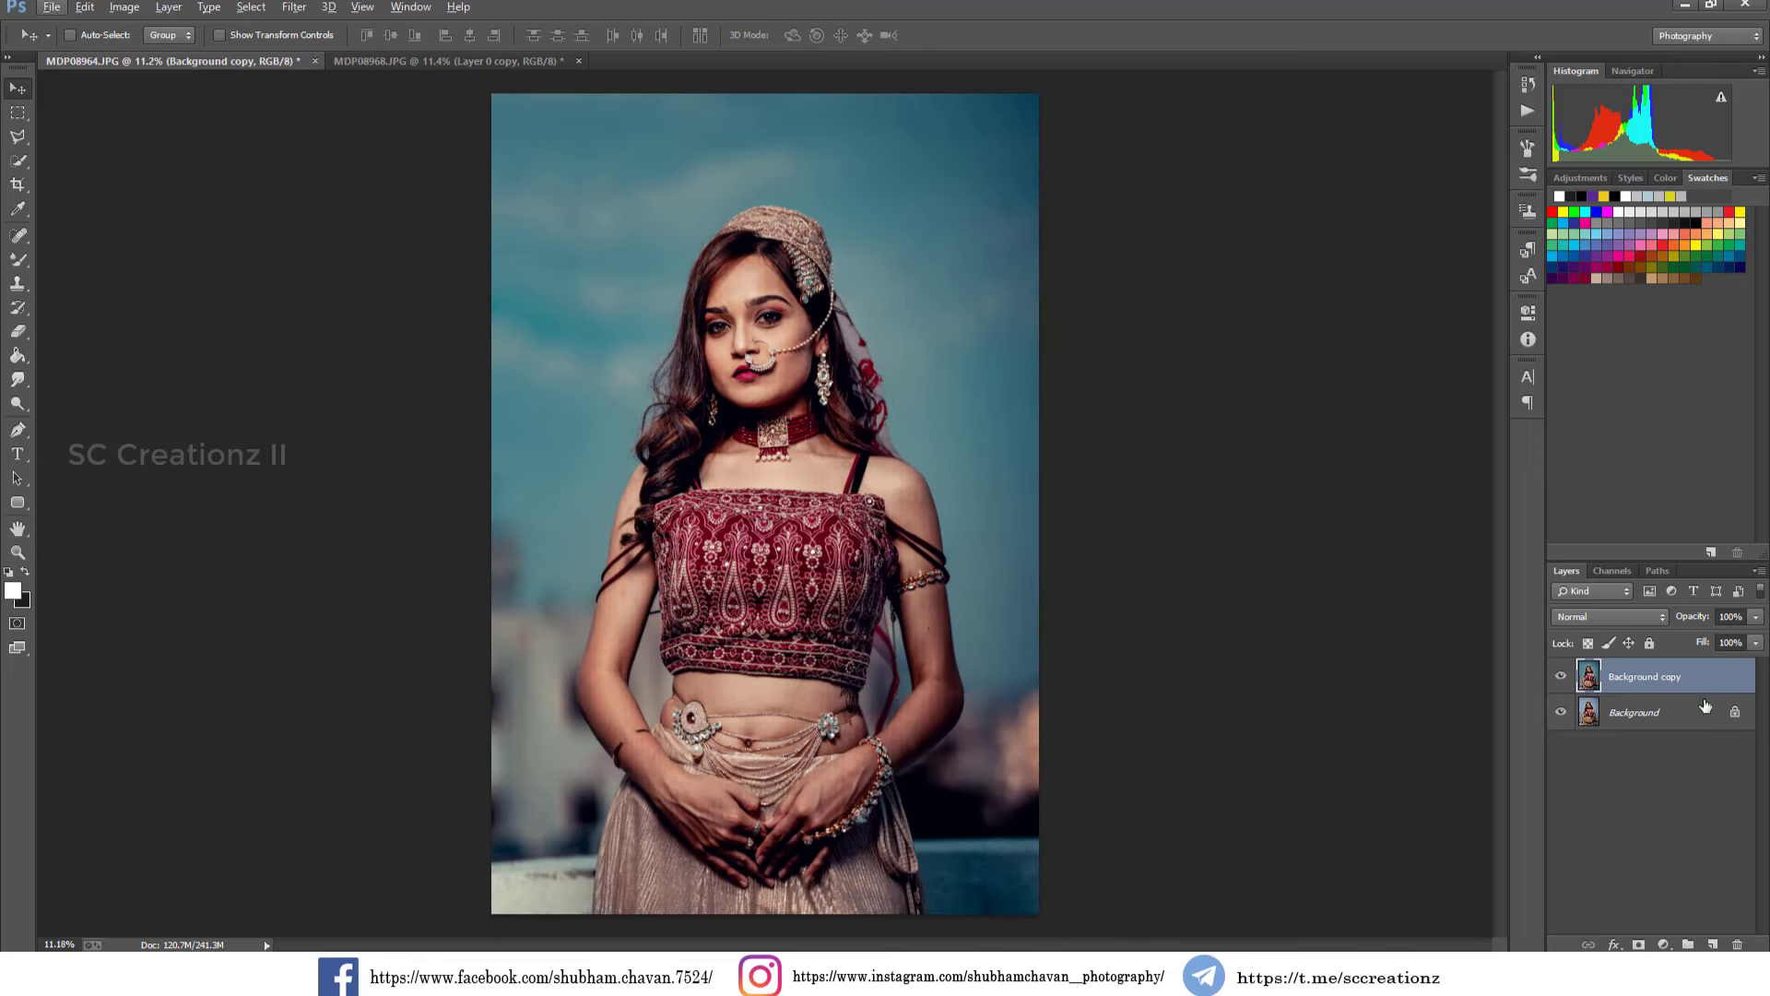
pyautogui.click(1561, 677)
pyautogui.click(1561, 676)
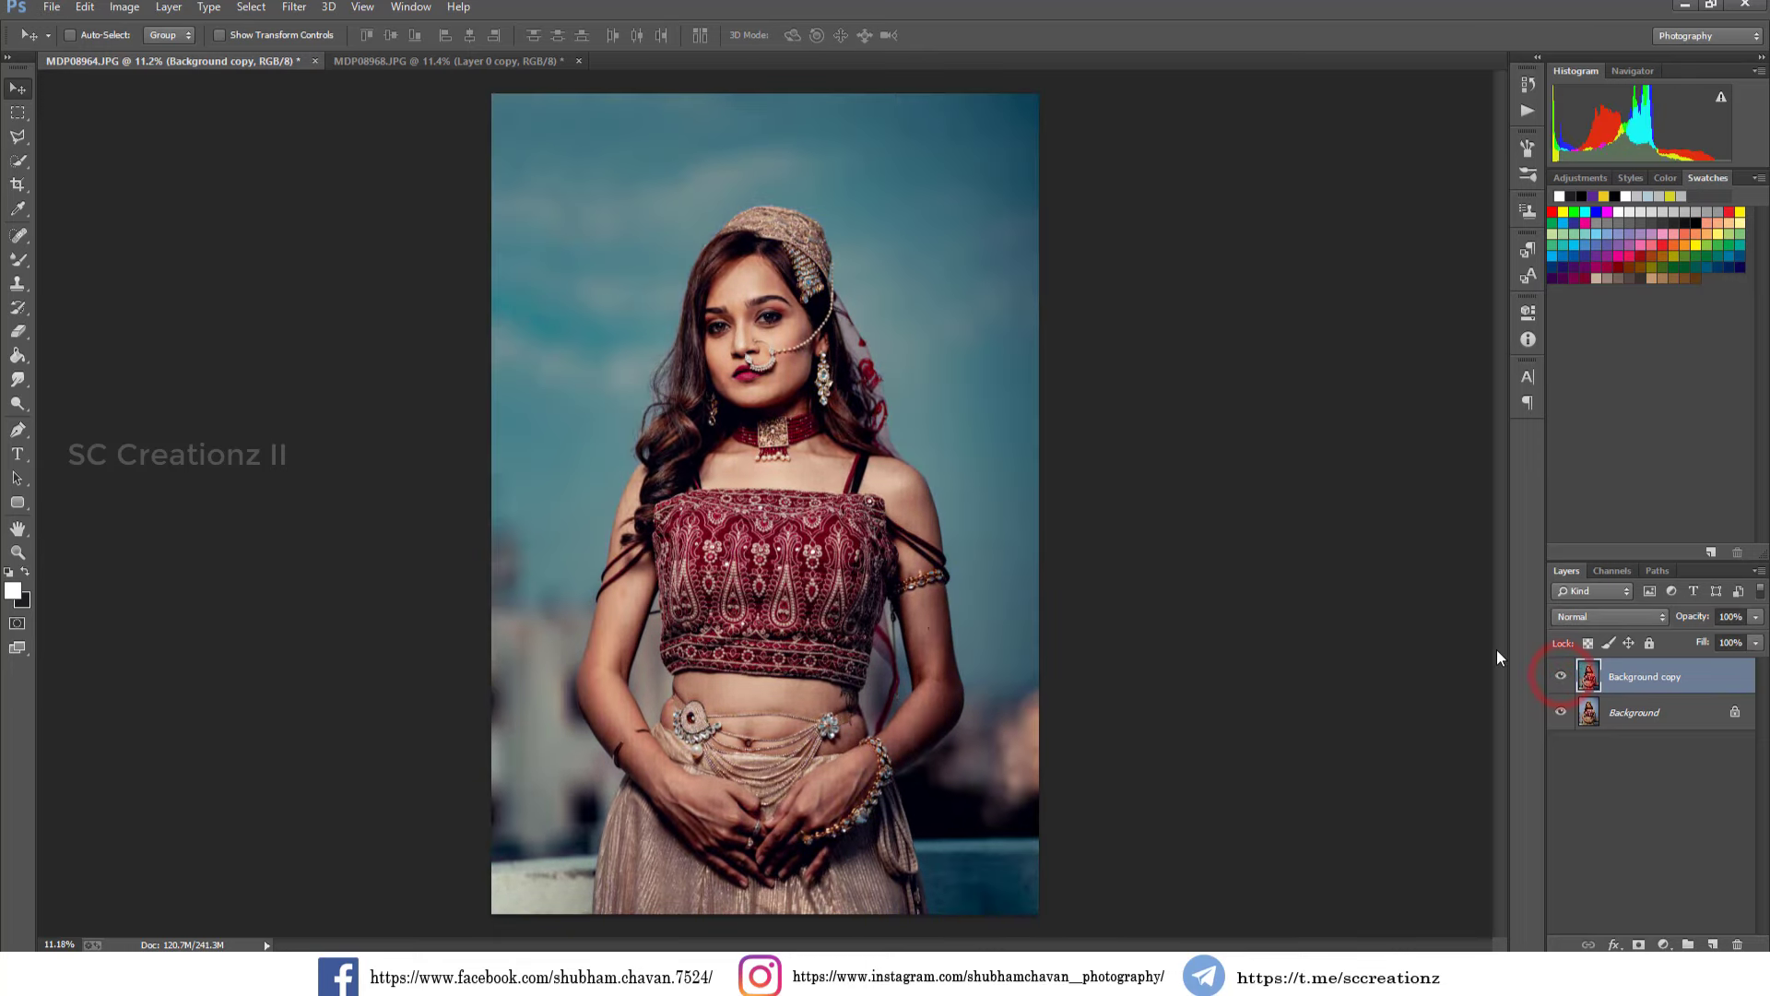
# In the Camera Raw Color Mixer, raise aquas saturation to +75 and set luminance to reds +20 and oranges +23, then apply.
pyautogui.click(294, 6)
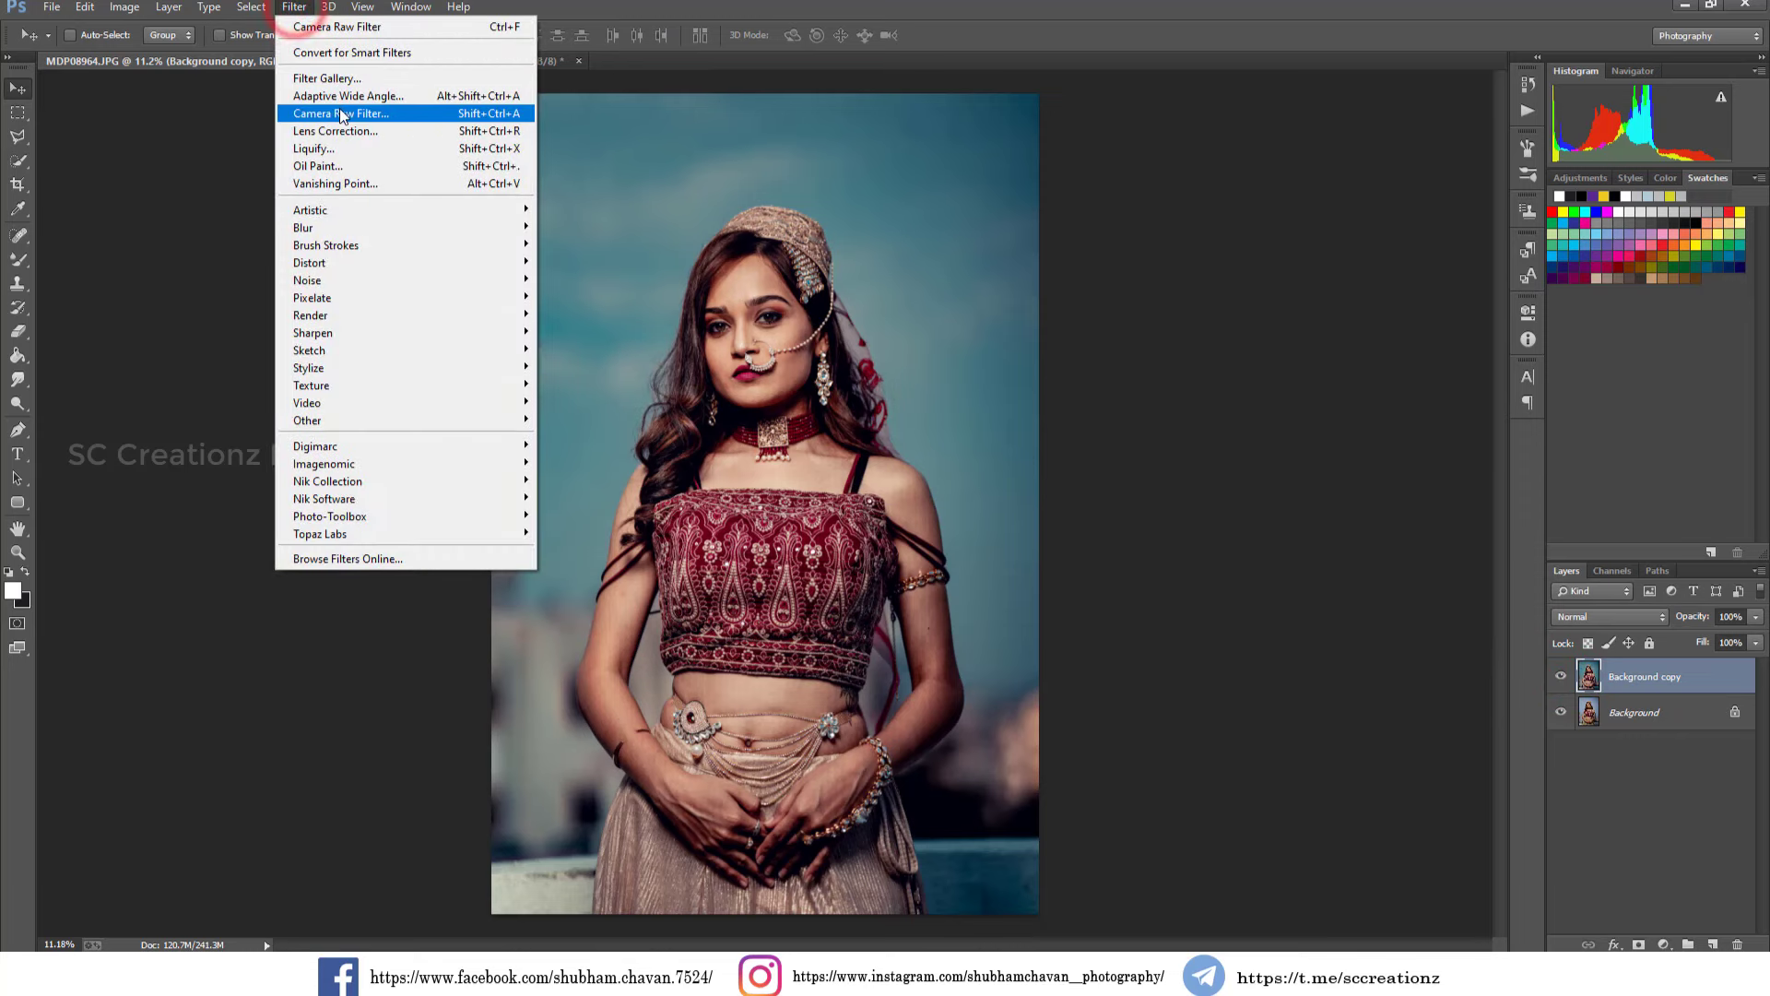
pyautogui.click(339, 108)
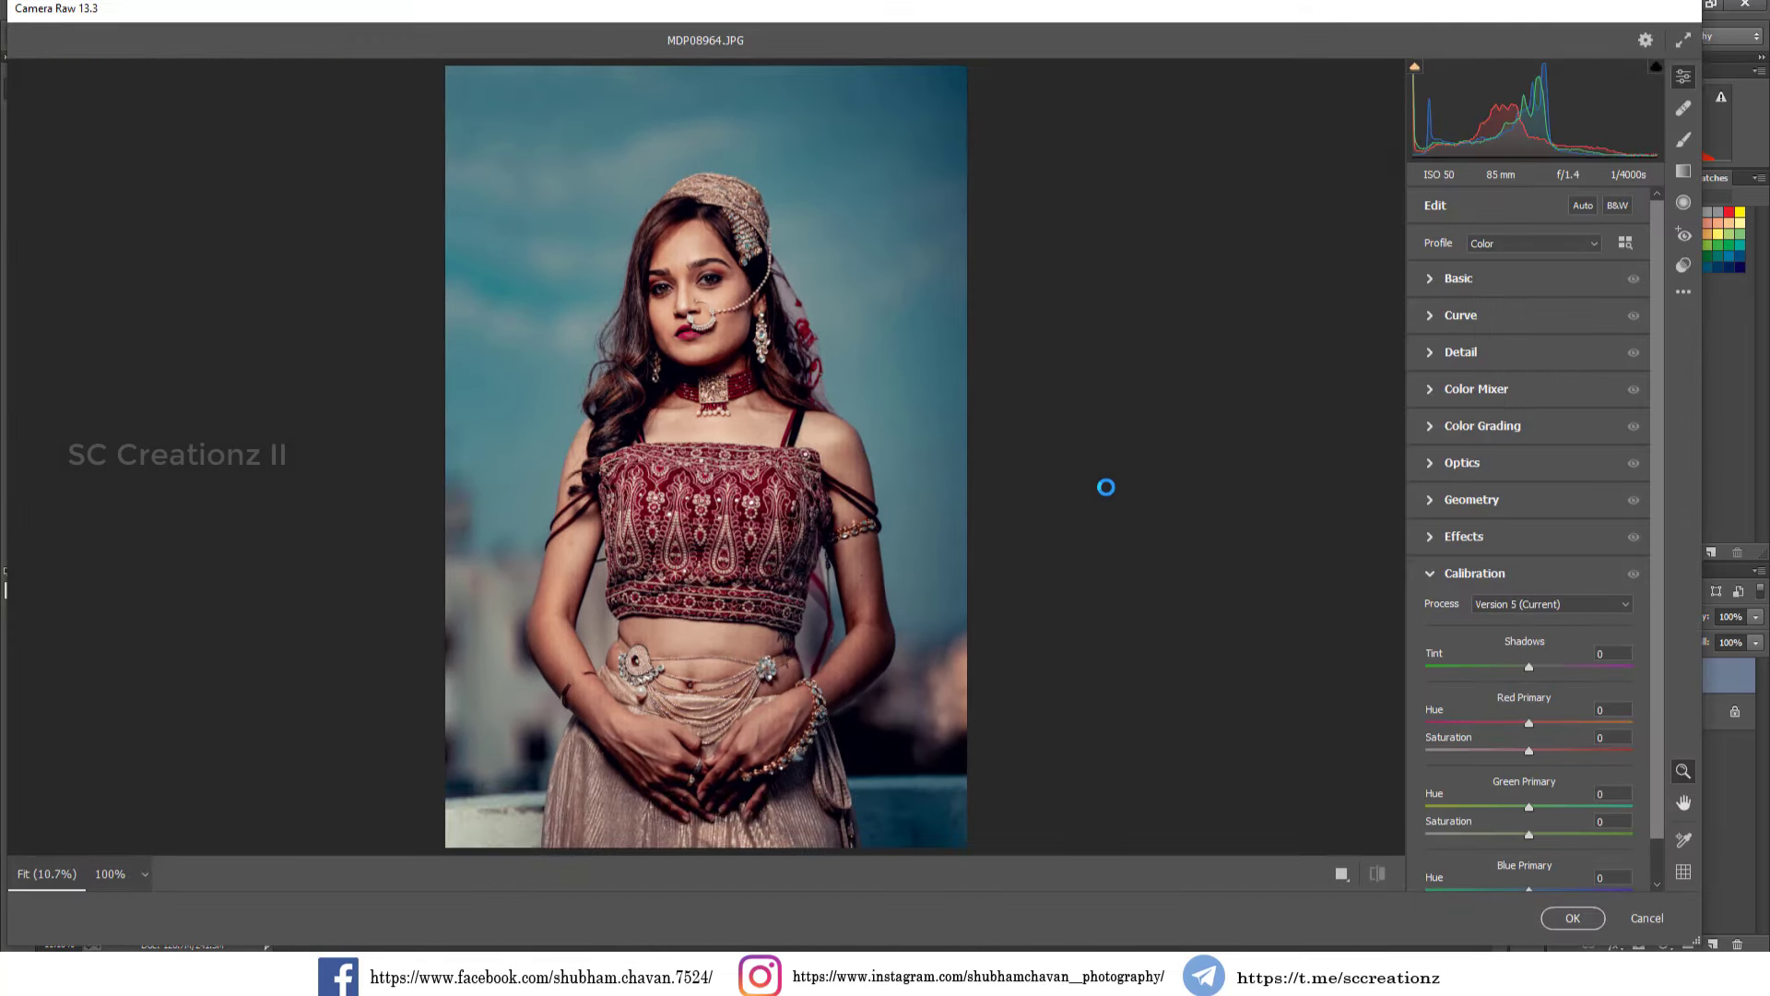
pyautogui.click(1446, 398)
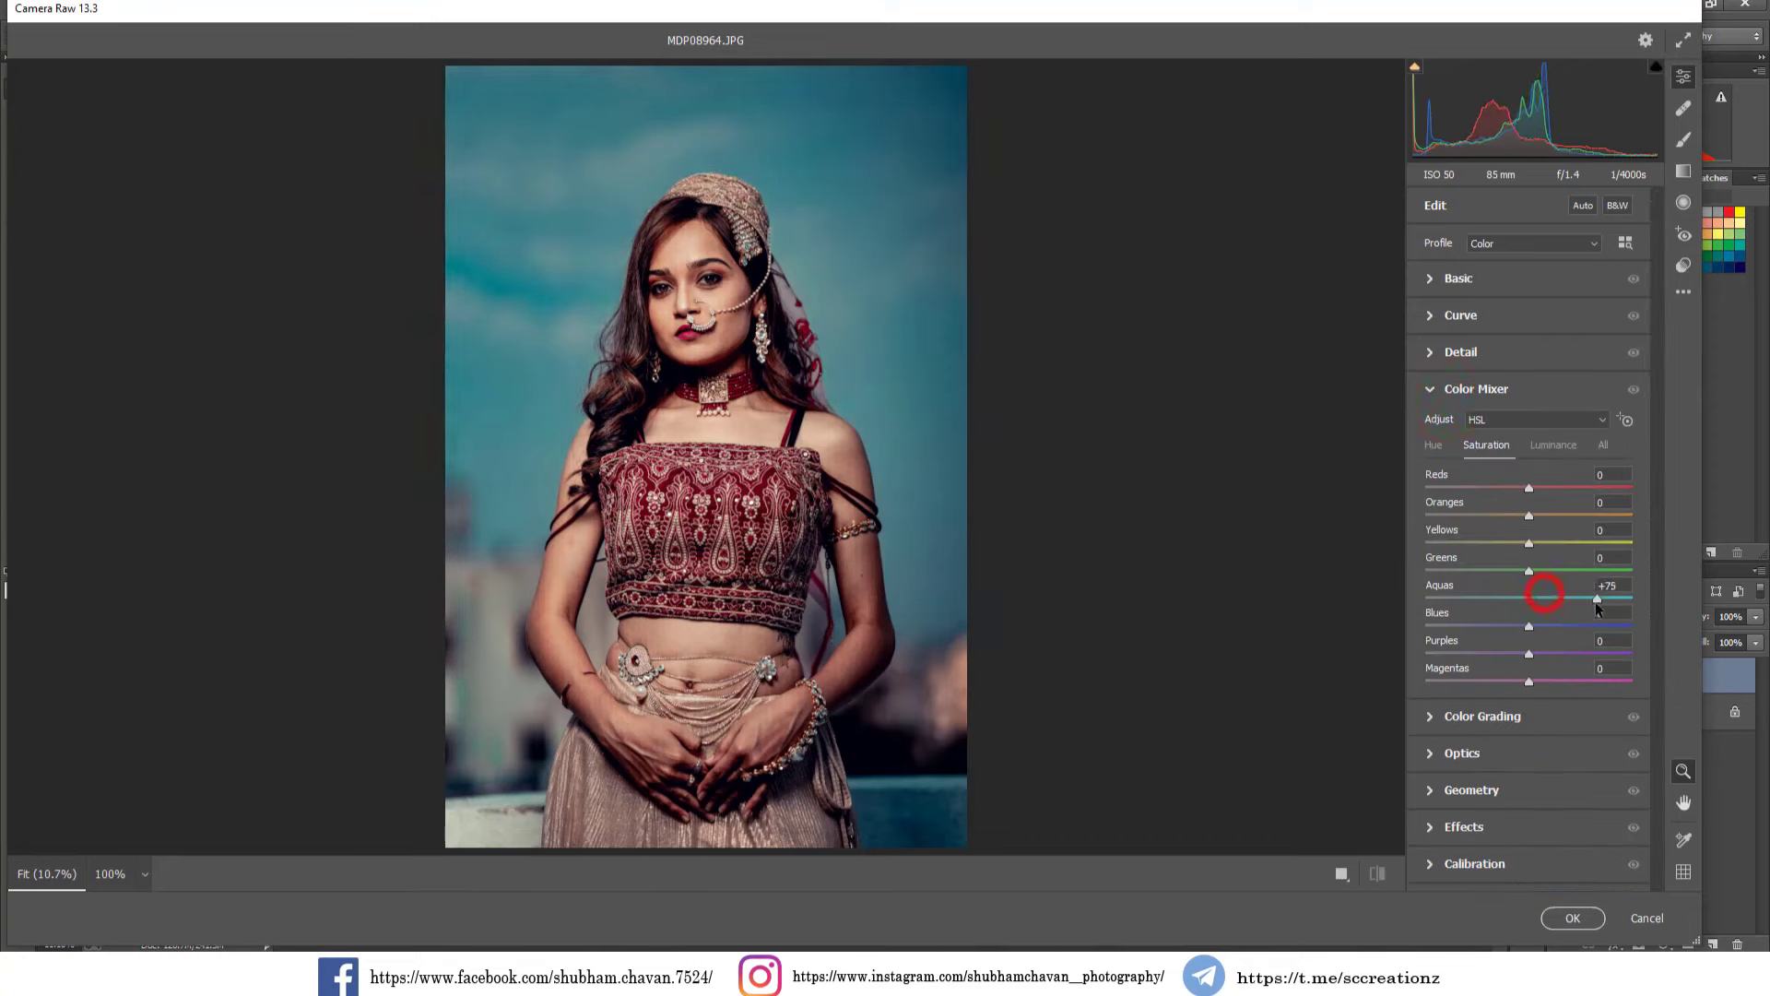
pyautogui.click(1556, 446)
pyautogui.moveTo(1546, 516); pyautogui.dragTo(1549, 488)
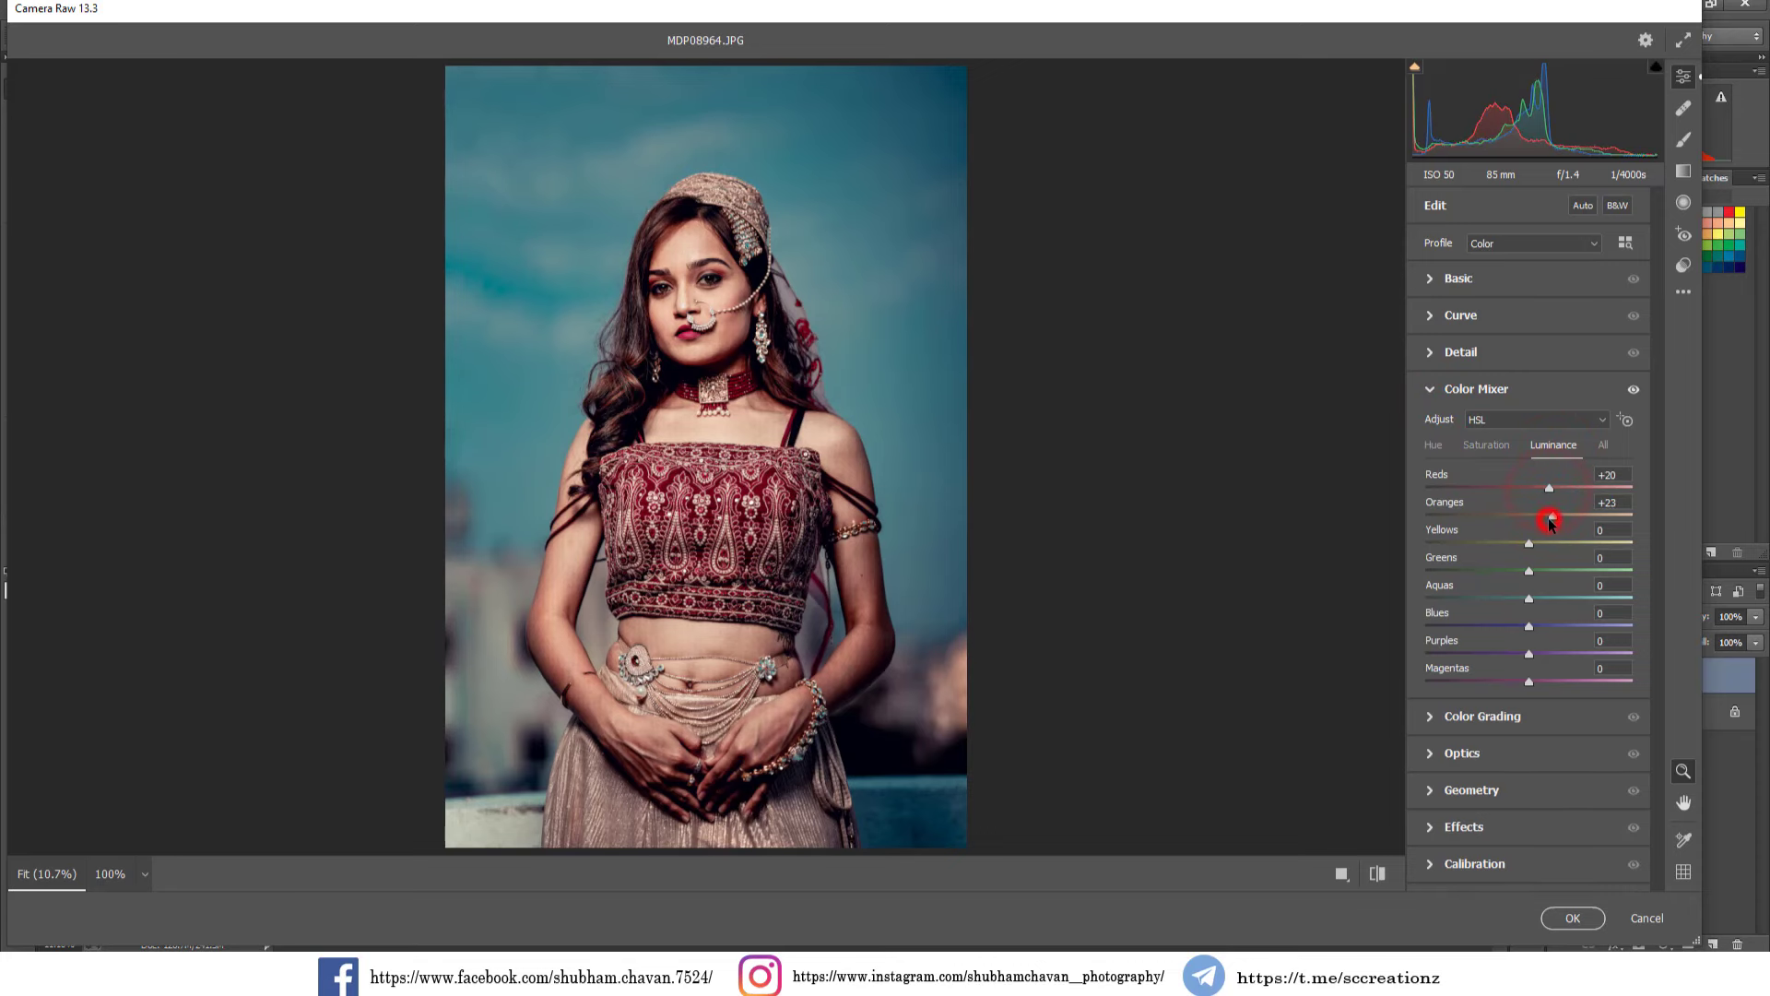
pyautogui.click(1573, 917)
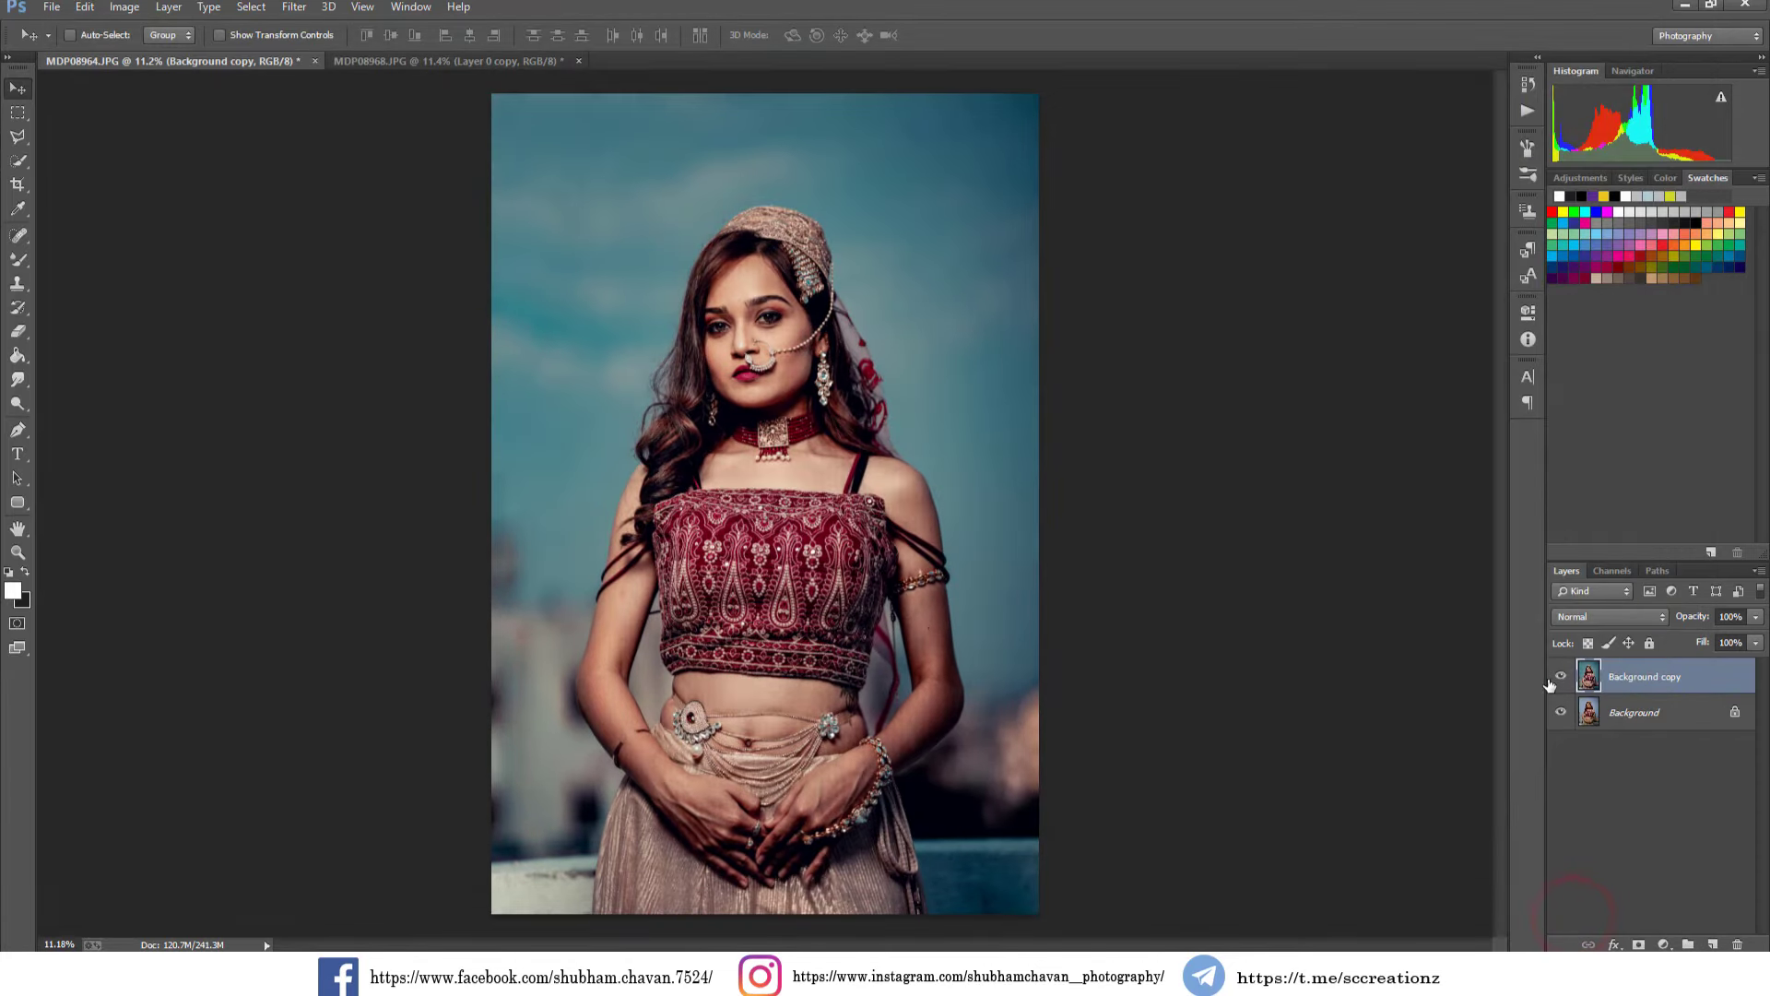
# Compare the second portrait before and after grading by toggling the Background copy layer's visibility.
pyautogui.click(1560, 677)
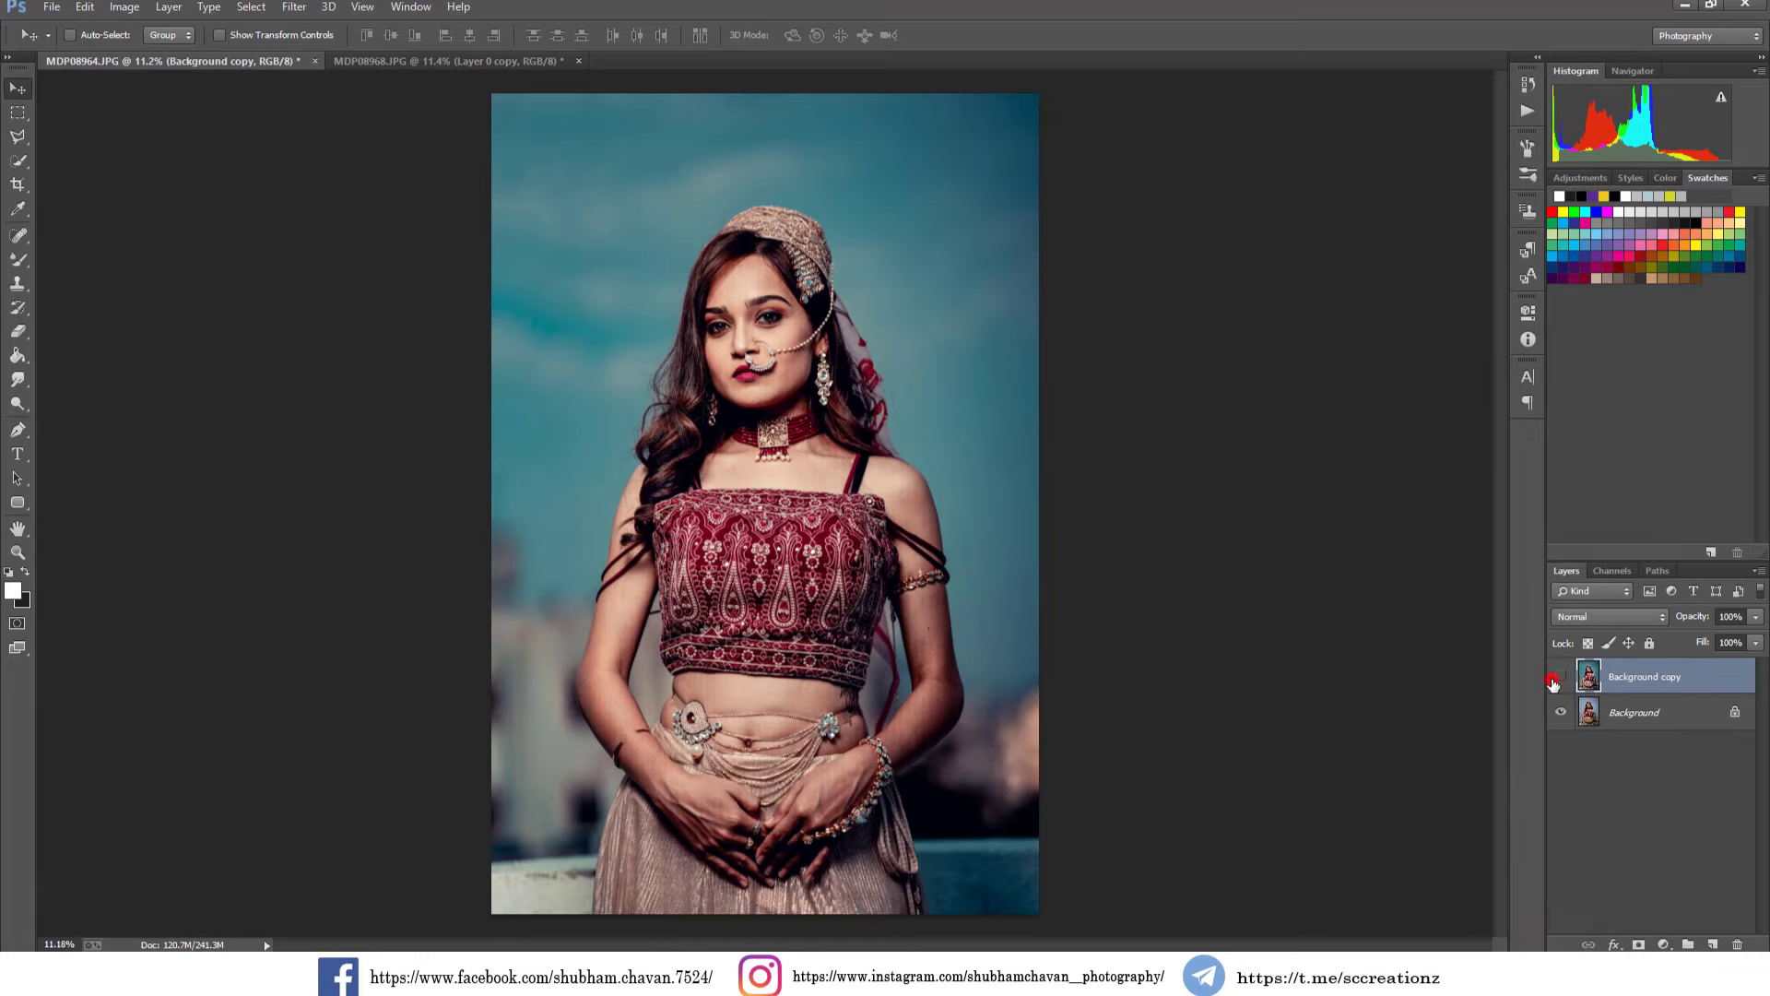
pyautogui.click(1560, 677)
pyautogui.click(1560, 676)
pyautogui.click(1560, 677)
pyautogui.click(1557, 678)
pyautogui.click(1558, 678)
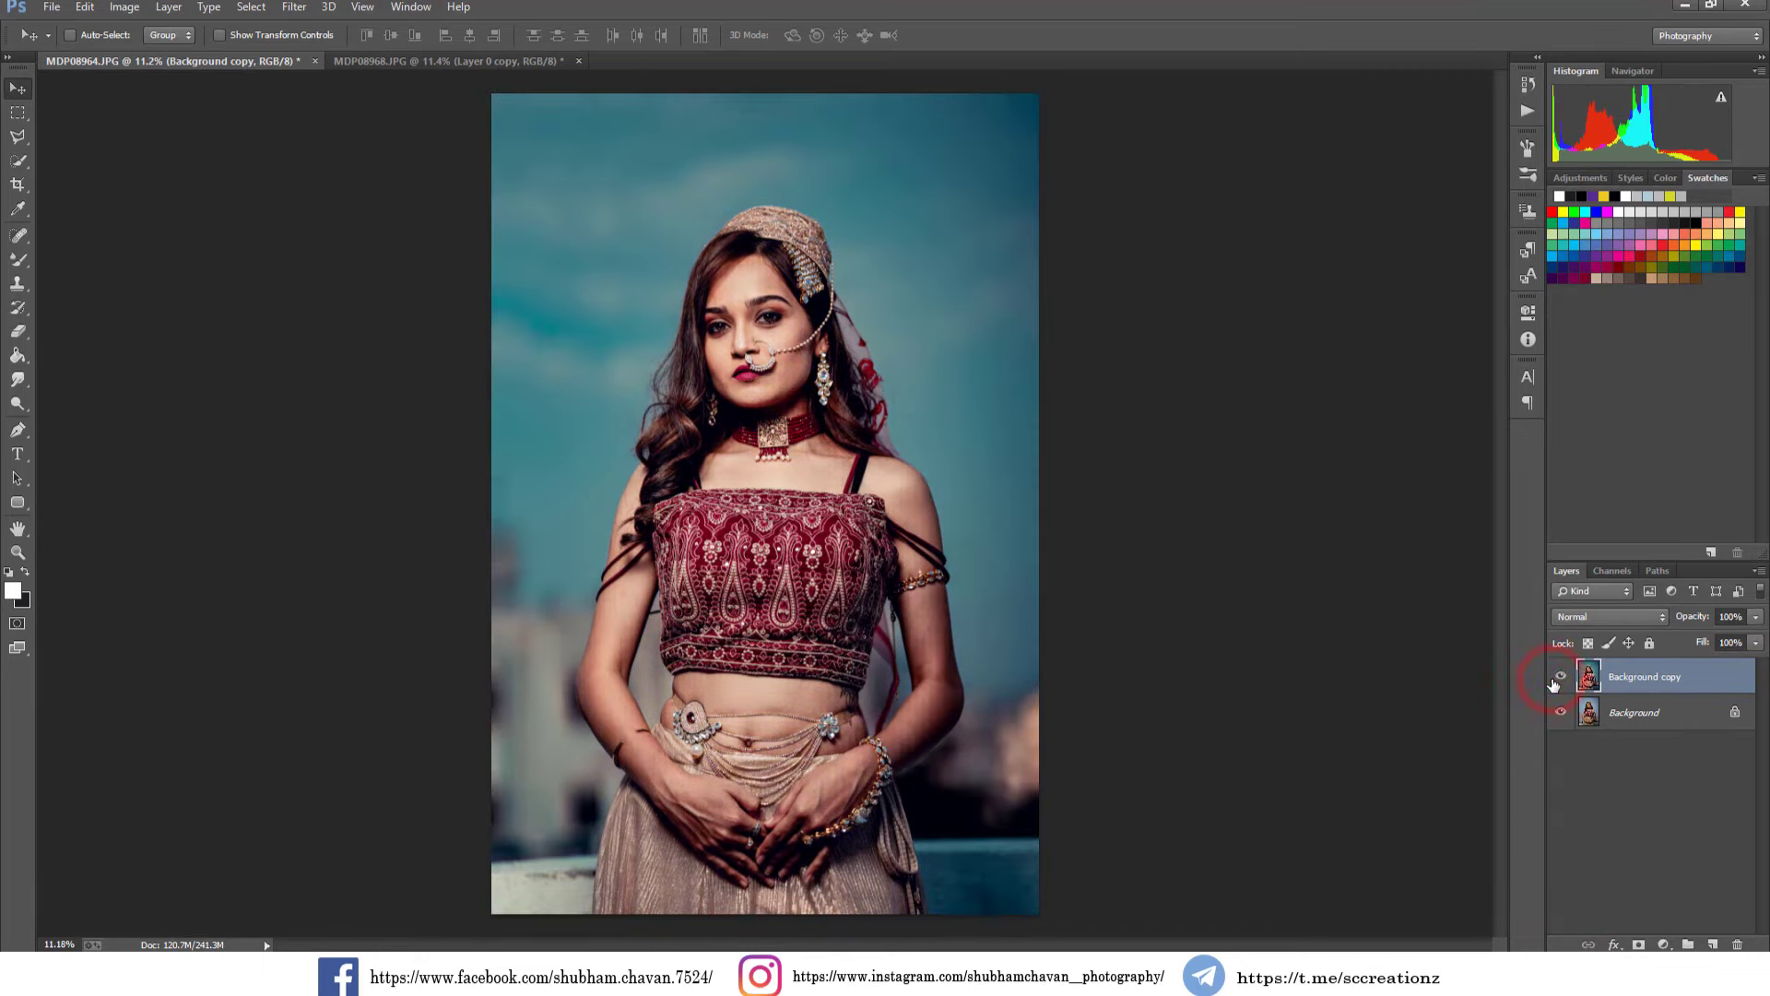